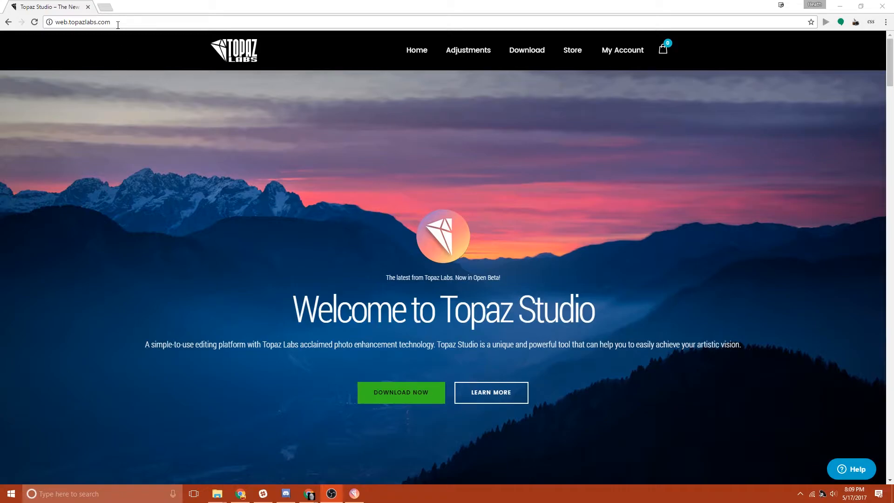
# Step: Open the download page on web.topazlabs.com to view the Topaz Studio installers, and switch to the Topaz Studio application
pyautogui.click(90, 23)
pyautogui.click(445, 108)
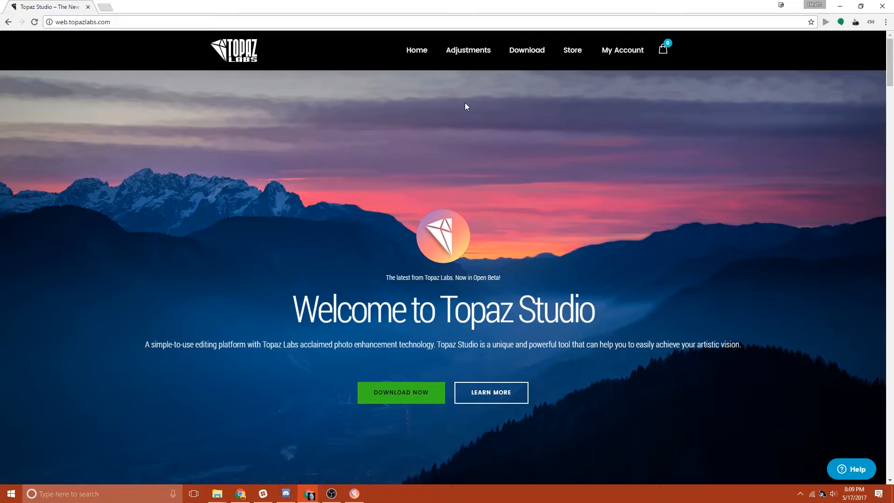
pyautogui.click(515, 52)
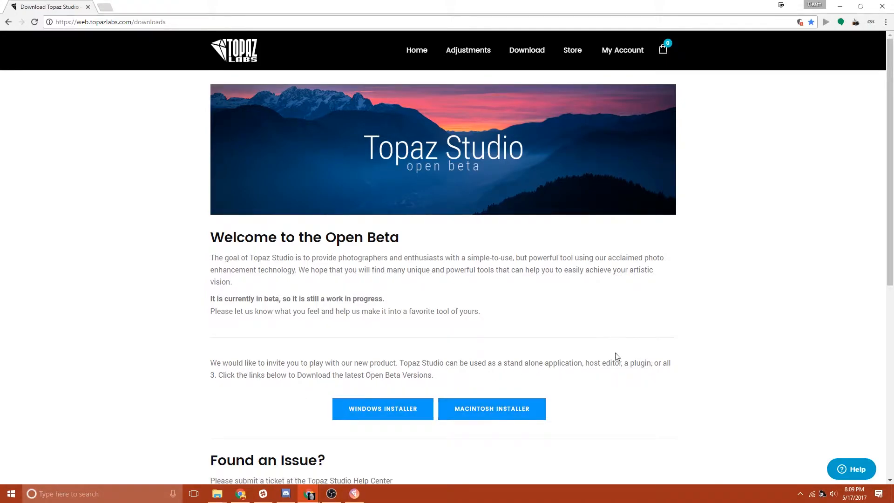
pyautogui.click(880, 5)
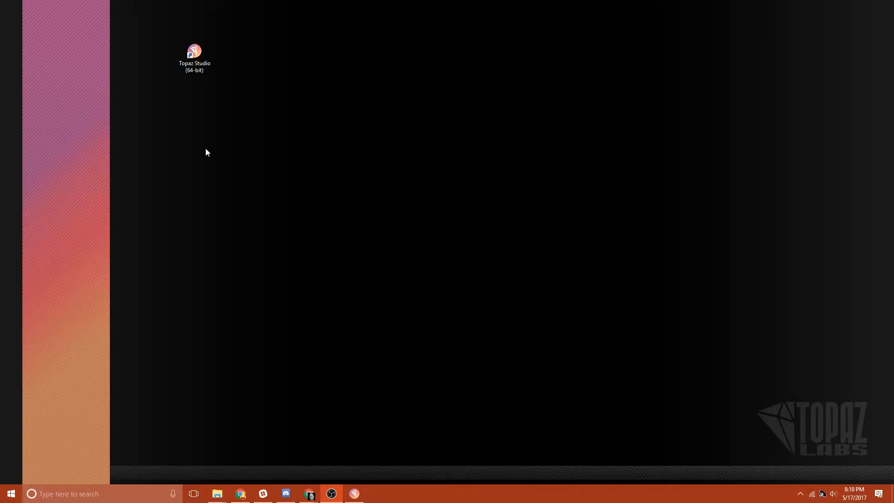
pyautogui.click(356, 493)
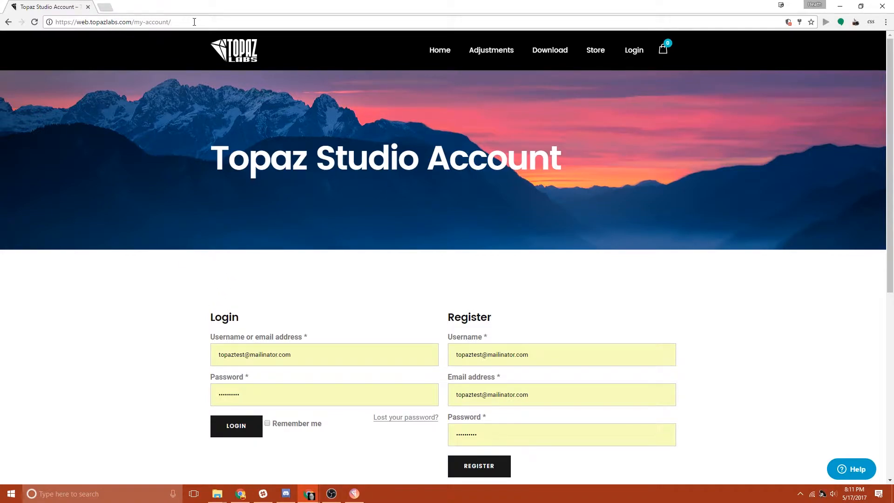
# Step: Log in to the account on the Topaz Labs website, and sign in to the Topaz Studio application with the same credentials
pyautogui.click(442, 55)
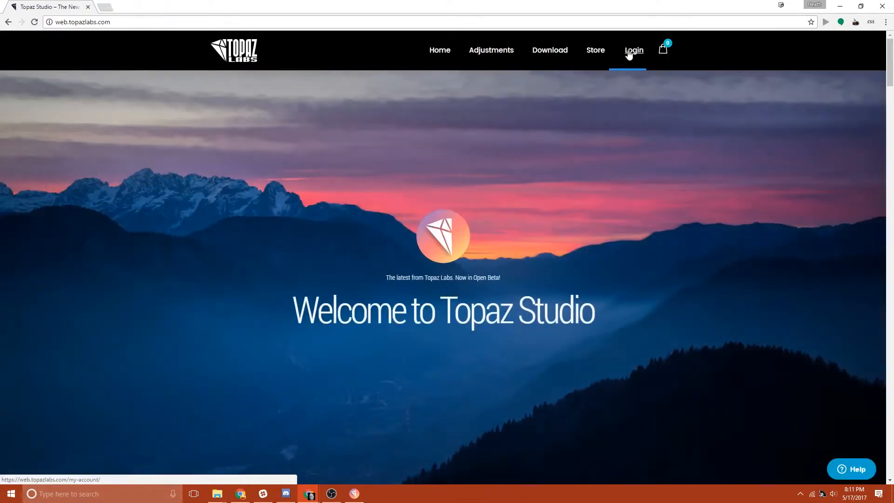
pyautogui.click(628, 52)
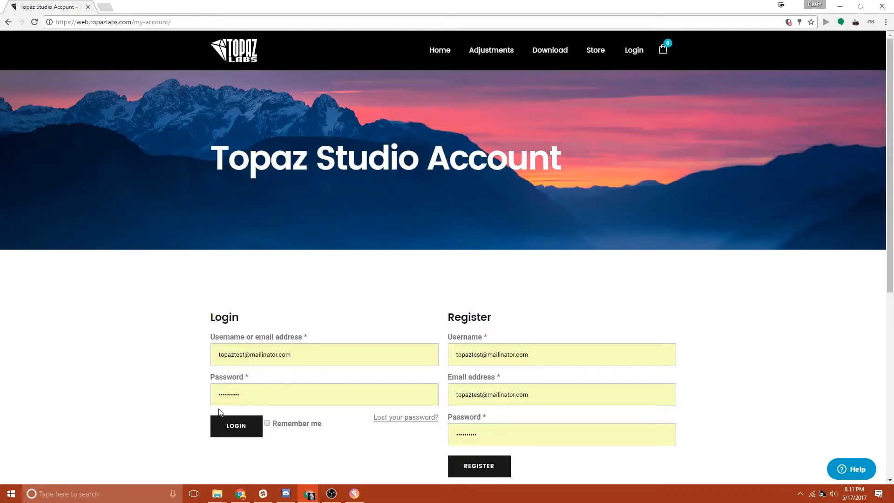
pyautogui.click(243, 426)
pyautogui.click(841, 6)
pyautogui.click(784, 279)
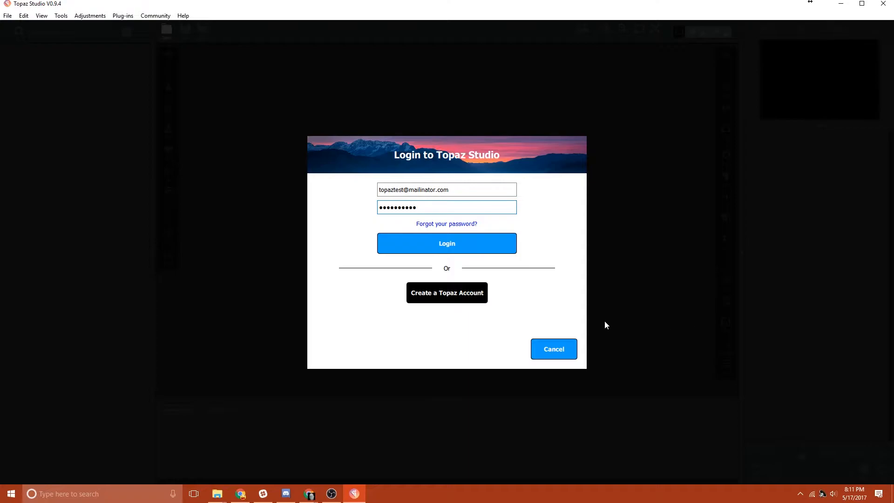
pyautogui.click(473, 247)
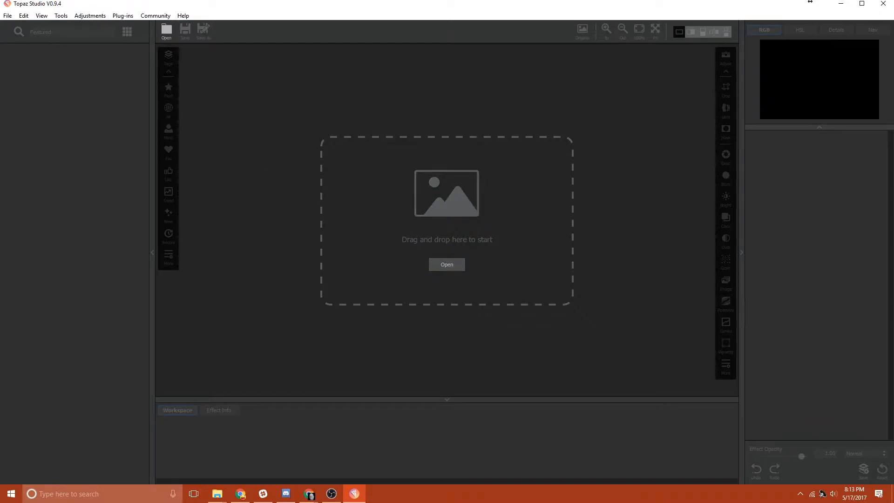
# Step: Add 1F3A0475-Edit2.jpg and 1F3A0477-Edit.png from the Topaz folder in File Explorer to the Topaz Studio workspace
pyautogui.click(810, 1)
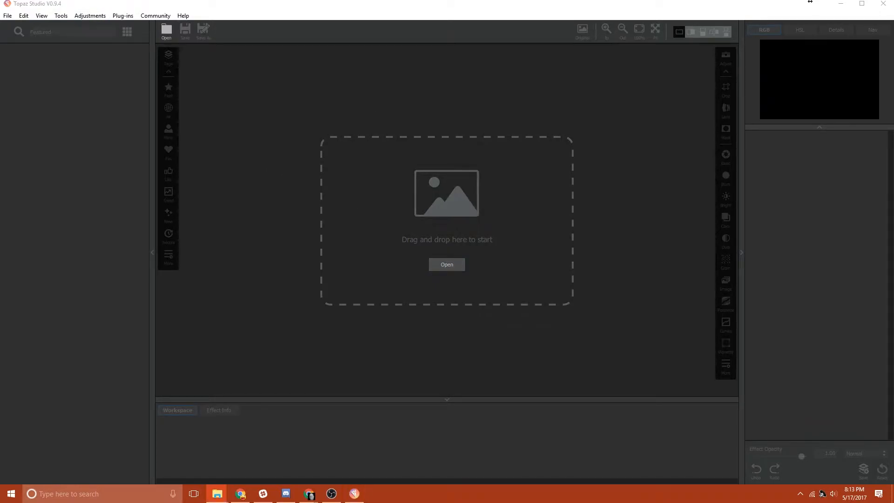
pyautogui.moveTo(893, 126); pyautogui.dragTo(518, 87)
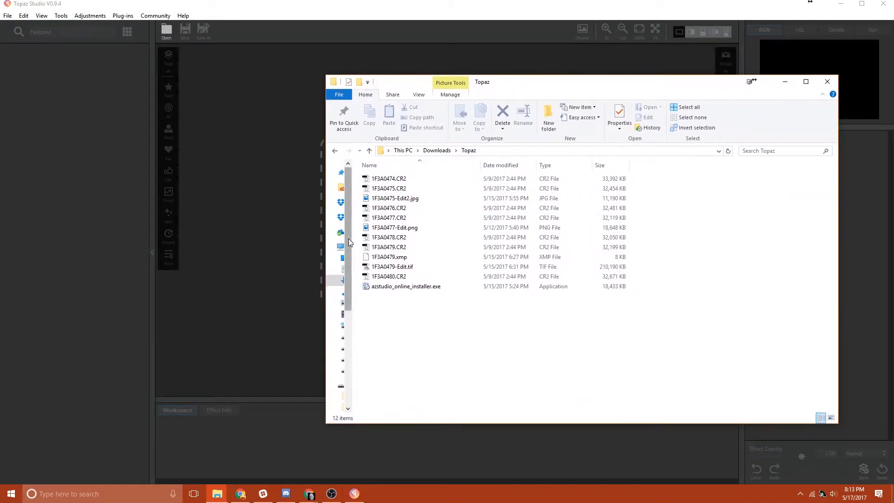
pyautogui.click(395, 198)
pyautogui.moveTo(395, 198); pyautogui.dragTo(260, 218)
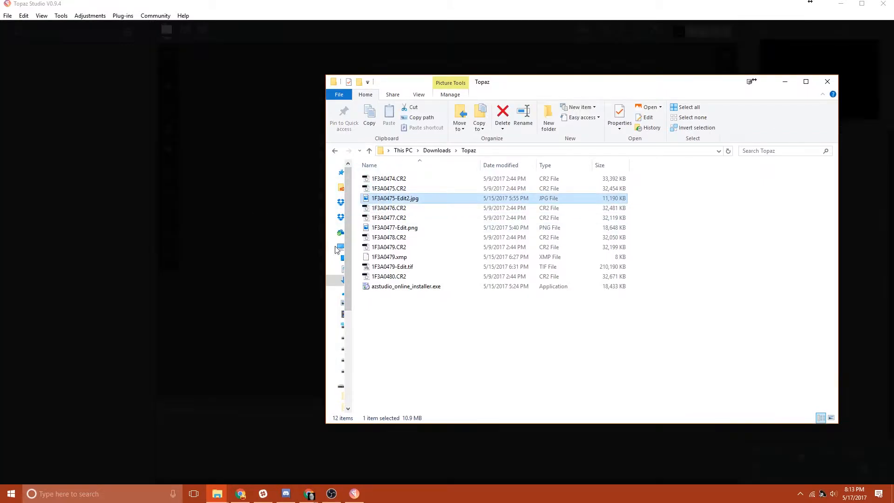
pyautogui.moveTo(383, 227); pyautogui.dragTo(260, 224)
# Step: Add the raw files 1F3A0478.CR2 and 1F3A0479.CR2 together to the workspace, and put the File Explorer window away
pyautogui.click(394, 239)
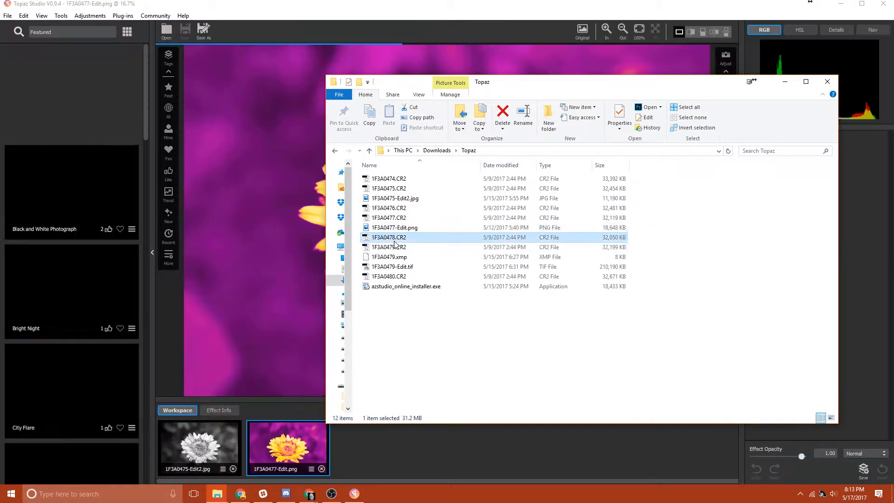
pyautogui.keyDown('ctrl'); pyautogui.click(392, 248); pyautogui.keyUp('ctrl')
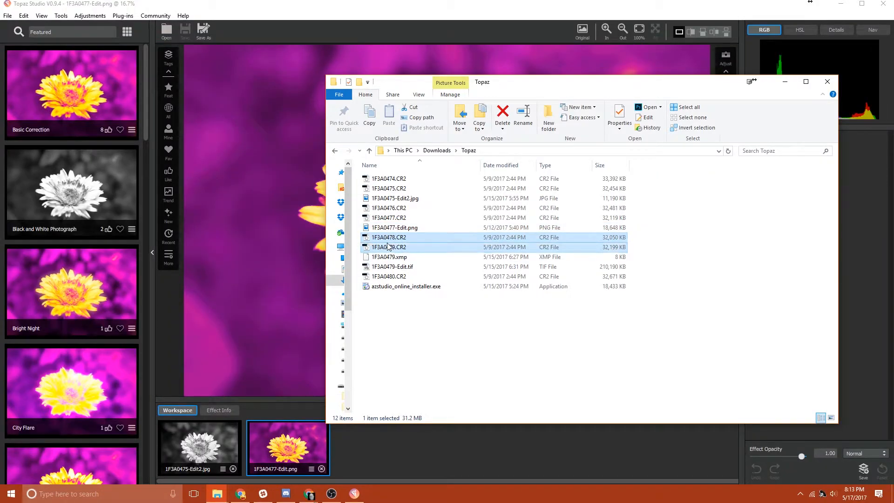
pyautogui.moveTo(390, 241); pyautogui.dragTo(258, 228)
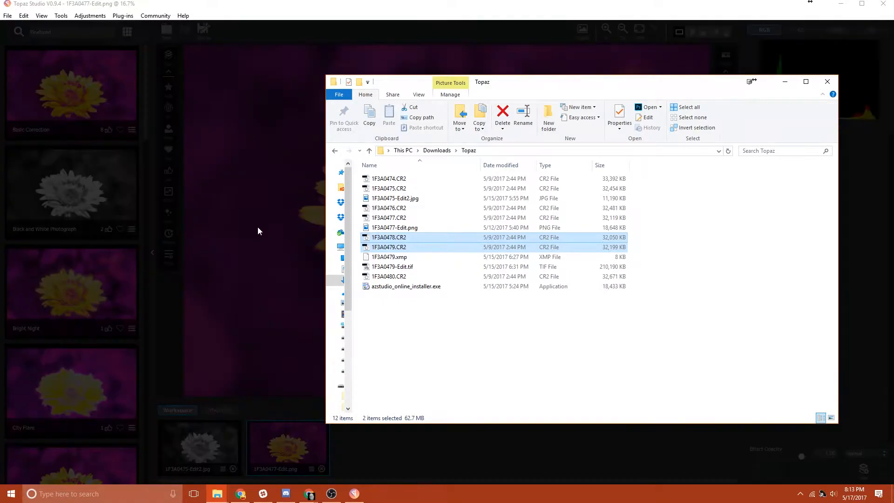
pyautogui.click(785, 81)
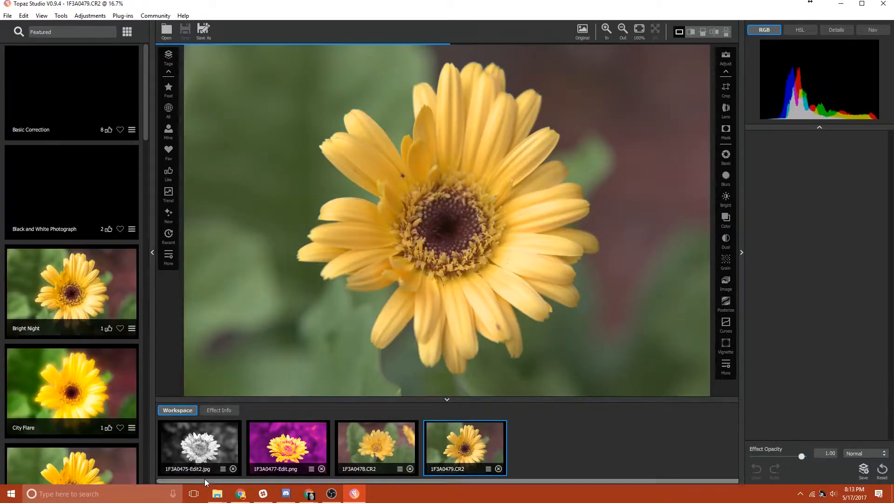
# Step: View each of the four workspace images in turn, ending with 1F3A0478.CR2 as the active image
pyautogui.click(383, 451)
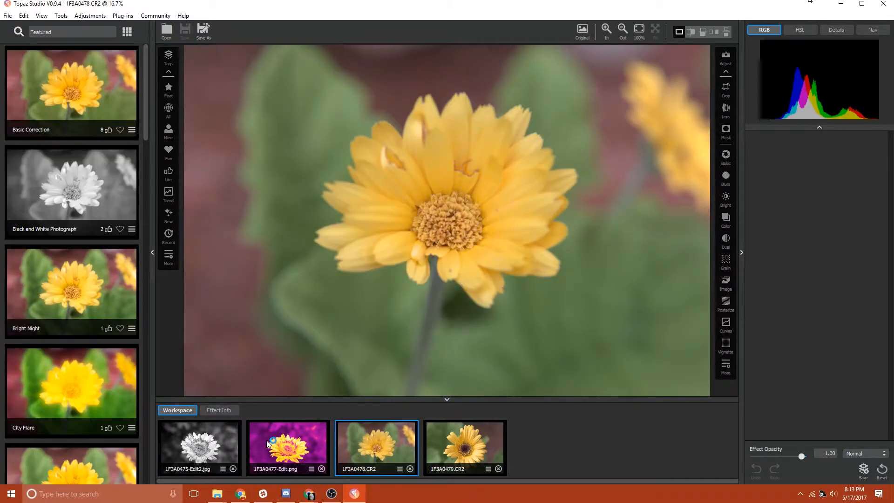
pyautogui.click(266, 443)
pyautogui.click(217, 447)
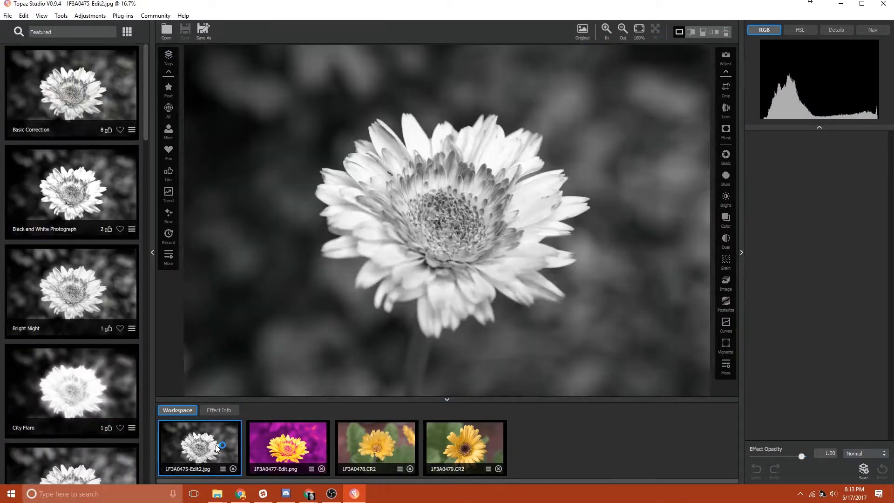
pyautogui.click(279, 444)
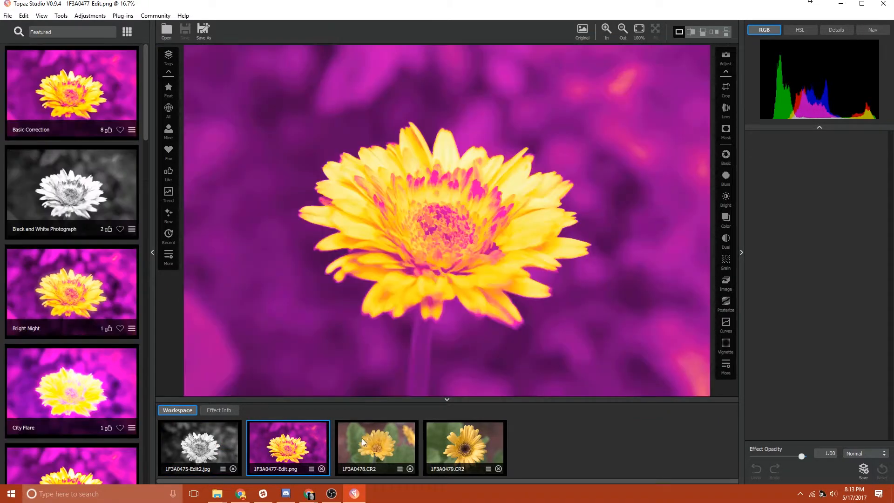
pyautogui.click(372, 440)
pyautogui.click(440, 447)
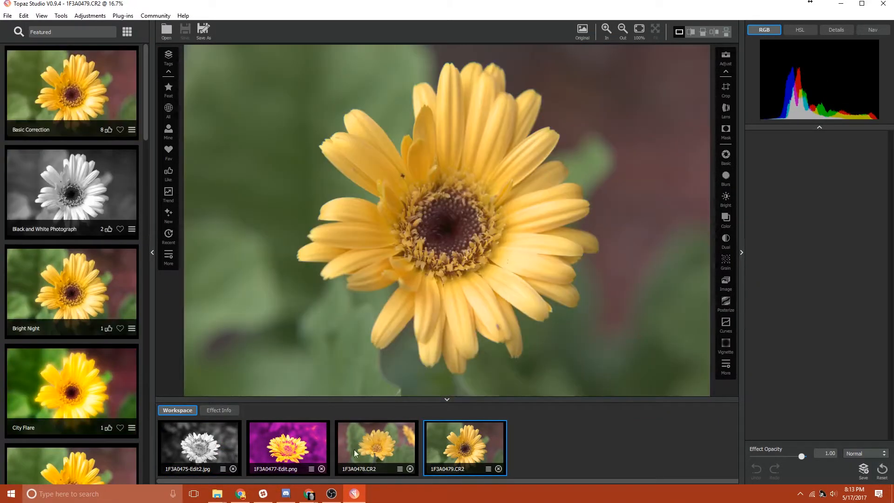
pyautogui.click(194, 438)
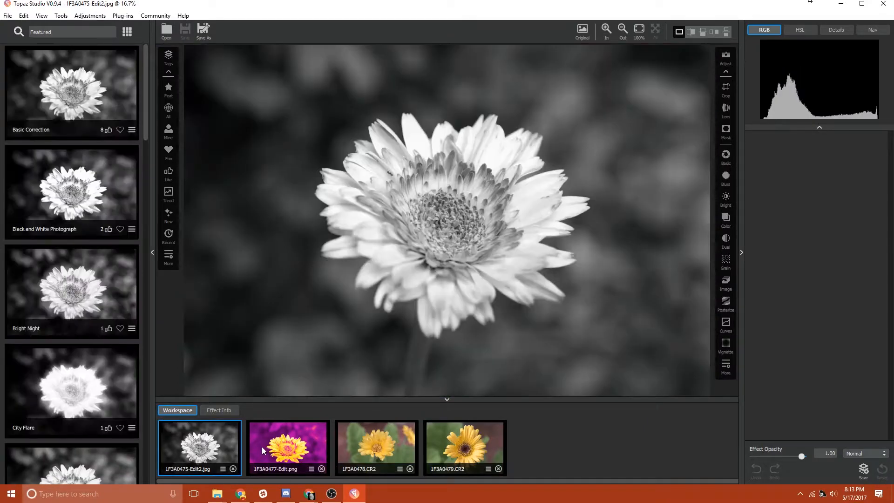
pyautogui.click(262, 446)
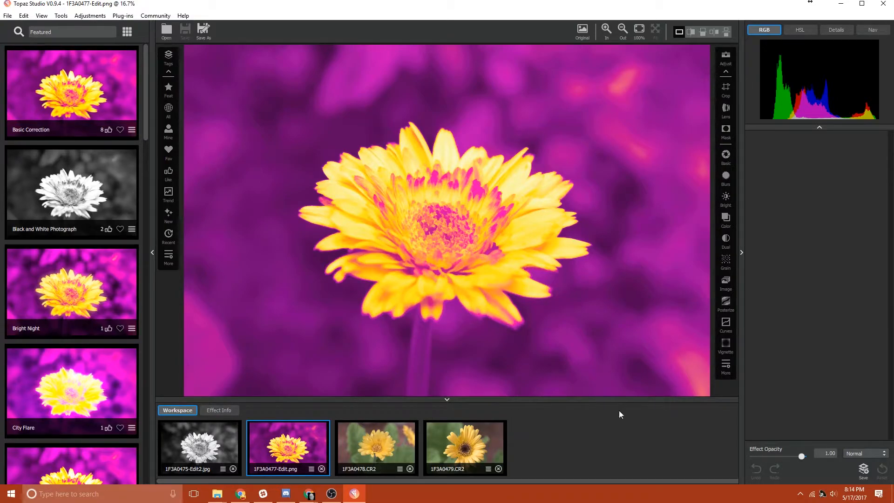
pyautogui.click(359, 434)
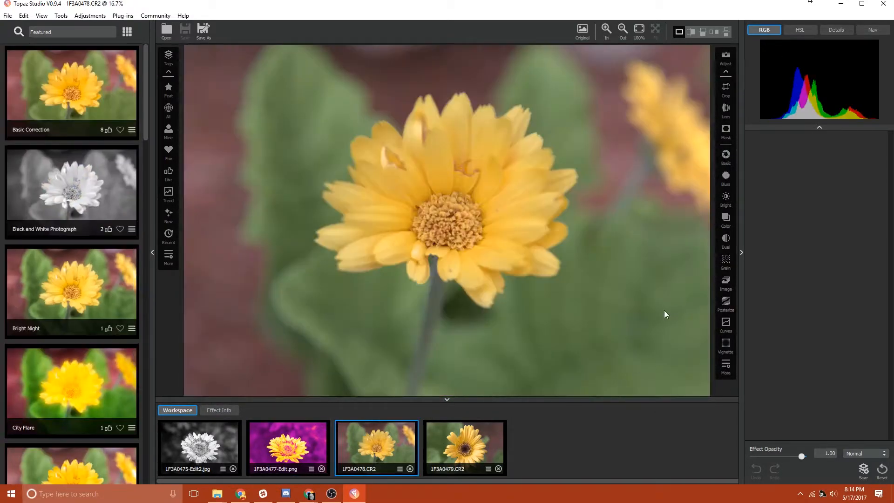
# Step: Turn the automatic raw image profile lens correction off to view the manual options, and turn it back on
pyautogui.click(725, 110)
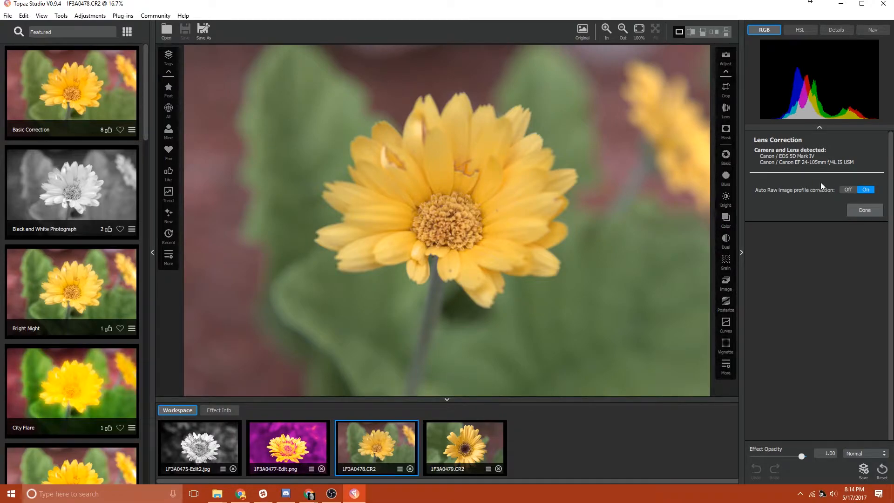
pyautogui.click(844, 190)
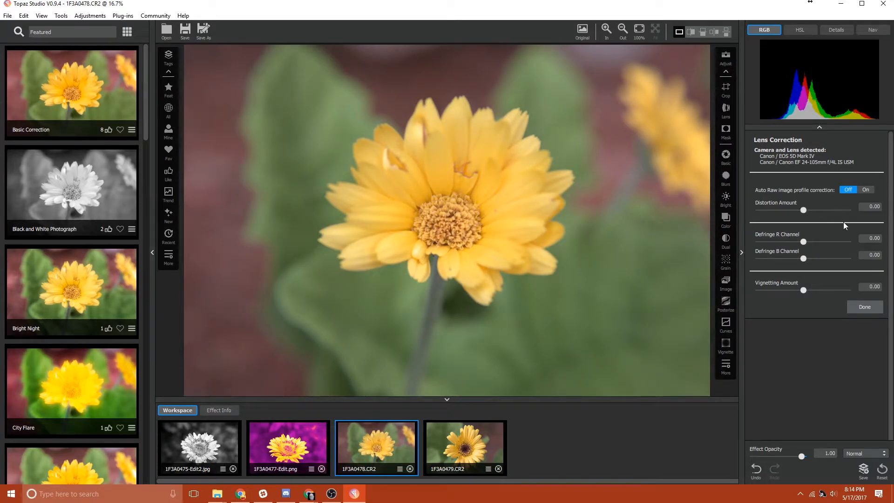
pyautogui.click(867, 190)
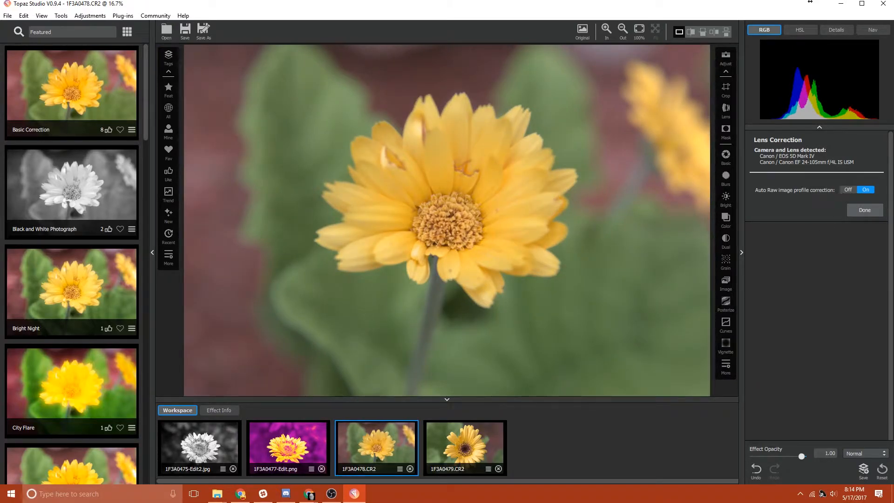
# Step: Crop the image closely around the flower with a straighten angle of -10.70, and undo the crop
pyautogui.click(724, 89)
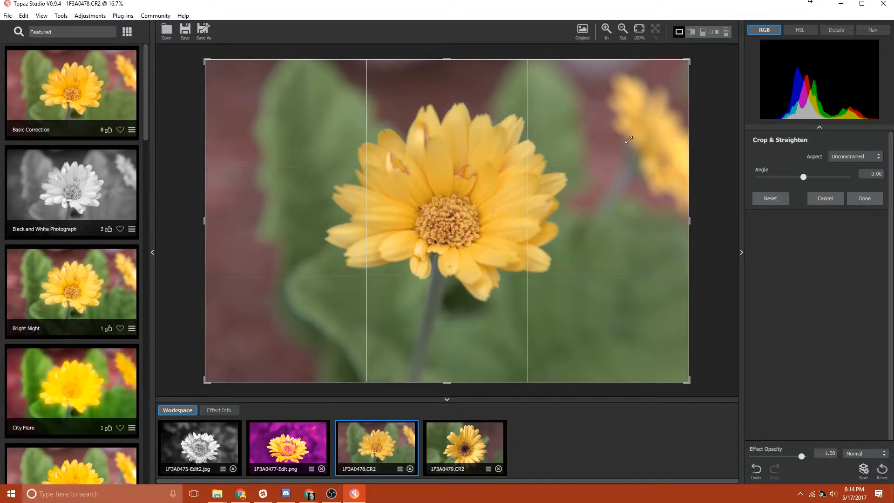
pyautogui.moveTo(689, 52); pyautogui.dragTo(610, 125)
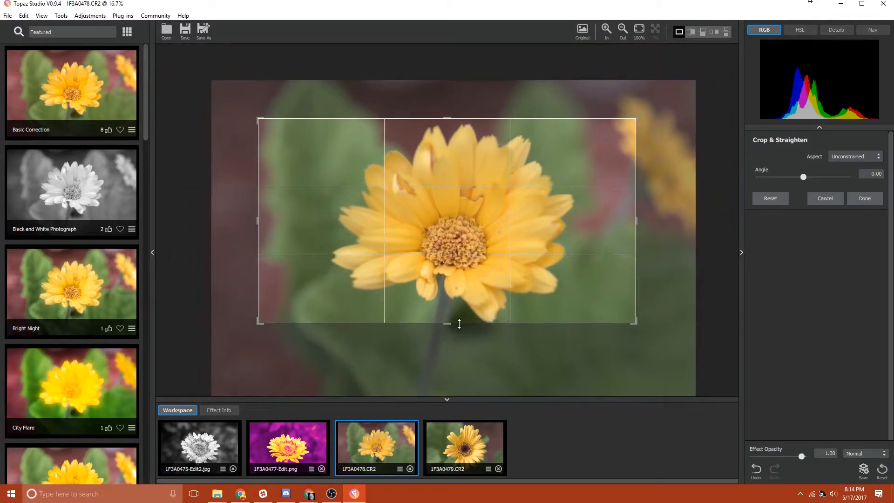
pyautogui.moveTo(803, 177); pyautogui.dragTo(796, 183)
pyautogui.moveTo(614, 240)
pyautogui.mouseDown()
pyautogui.moveTo(593, 251)
pyautogui.moveTo(619, 243)
pyautogui.moveTo(604, 247)
pyautogui.mouseUp()
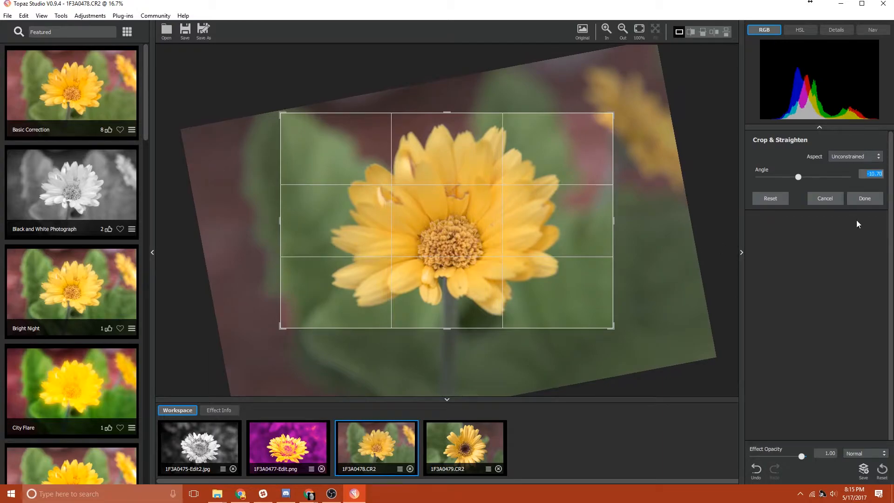
pyautogui.click(865, 199)
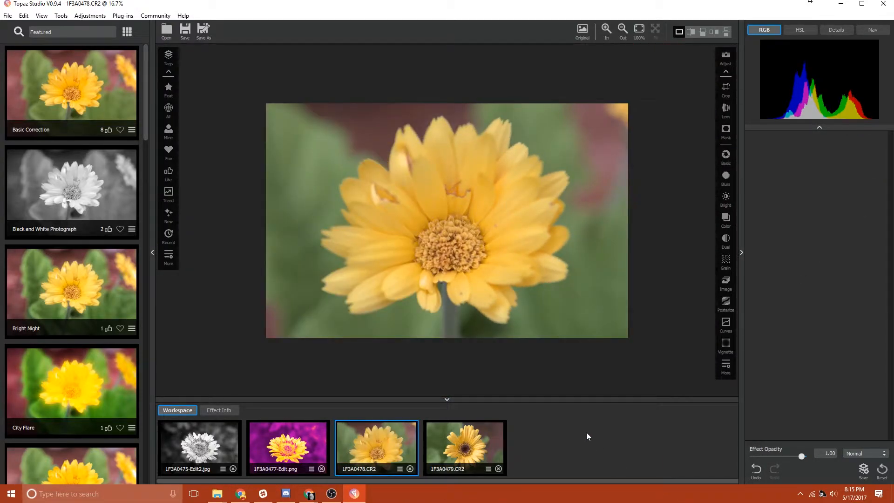
pyautogui.click(755, 468)
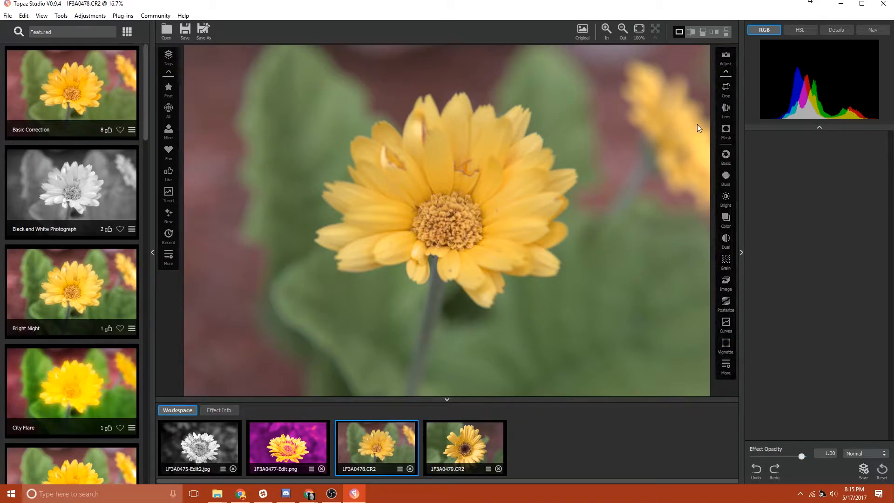
# Step: Open the effect mask options to examine the available masking tools, and close them
pyautogui.click(725, 142)
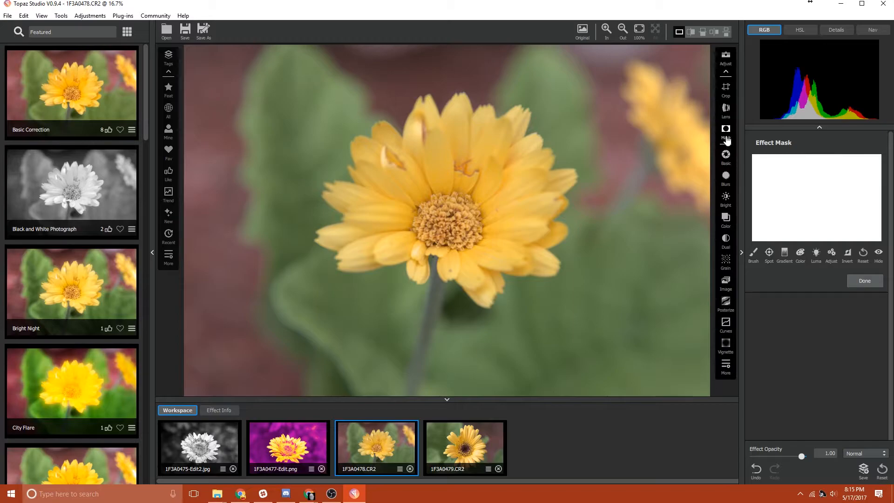
pyautogui.click(859, 280)
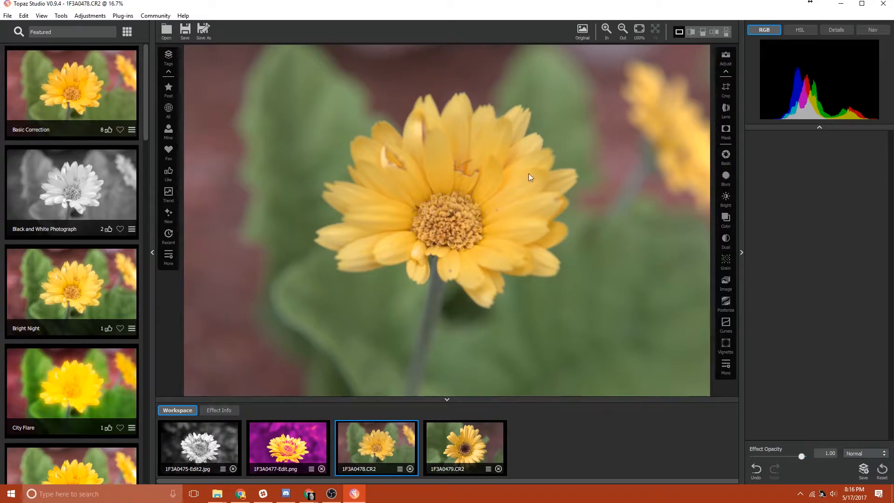
# Step: Apply the Black and White Photograph effect to the image, and inspect it against the original and at 100% zoom
pyautogui.click(71, 216)
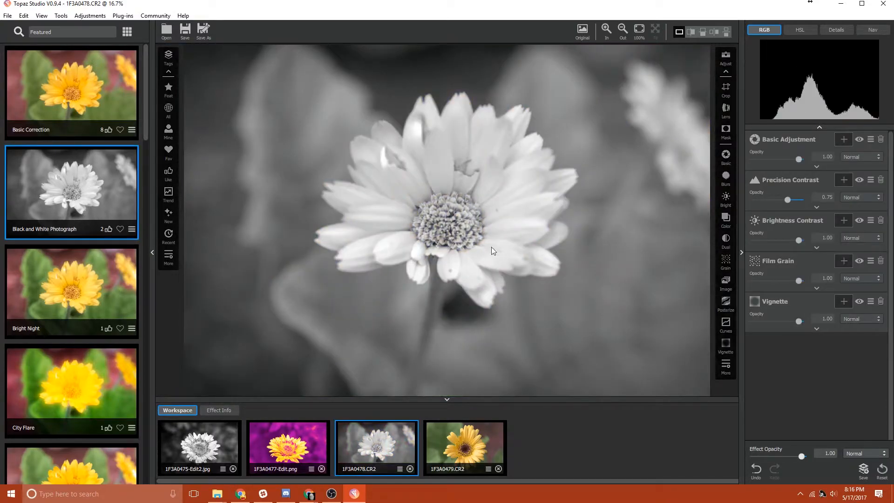
pyautogui.moveTo(583, 39); pyautogui.dragTo(584, 34)
pyautogui.moveTo(566, 95); pyautogui.dragTo(566, 96)
pyautogui.click(607, 30)
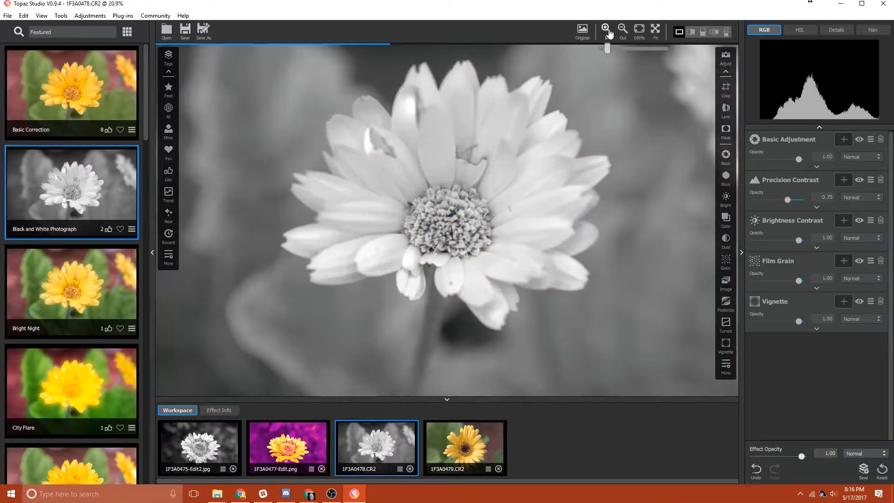
pyautogui.click(639, 32)
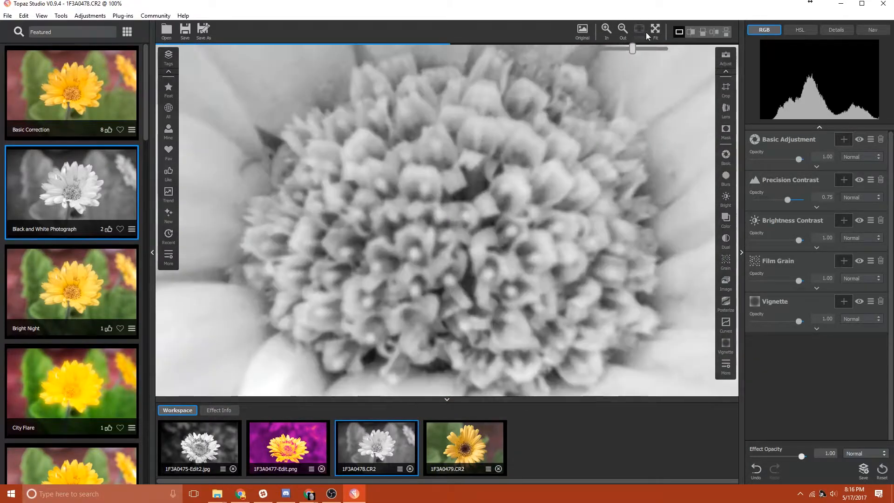
# Step: Fit the image to the view, compare the effect with the original in split and side-by-side views, and return to the single view
pyautogui.click(655, 31)
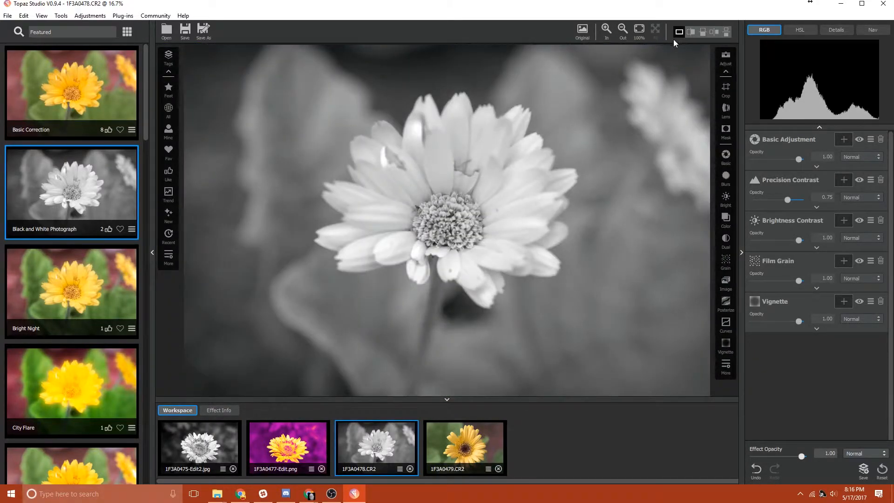
pyautogui.click(690, 32)
pyautogui.moveTo(448, 139); pyautogui.dragTo(439, 139)
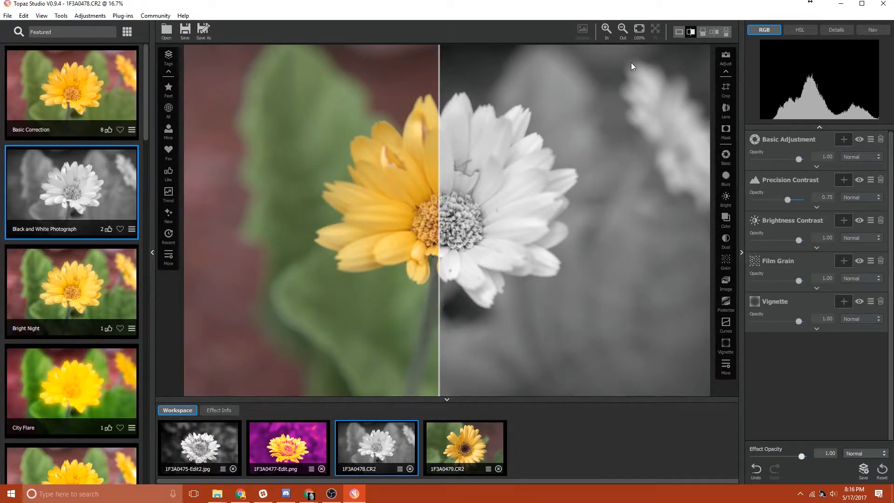
pyautogui.click(718, 32)
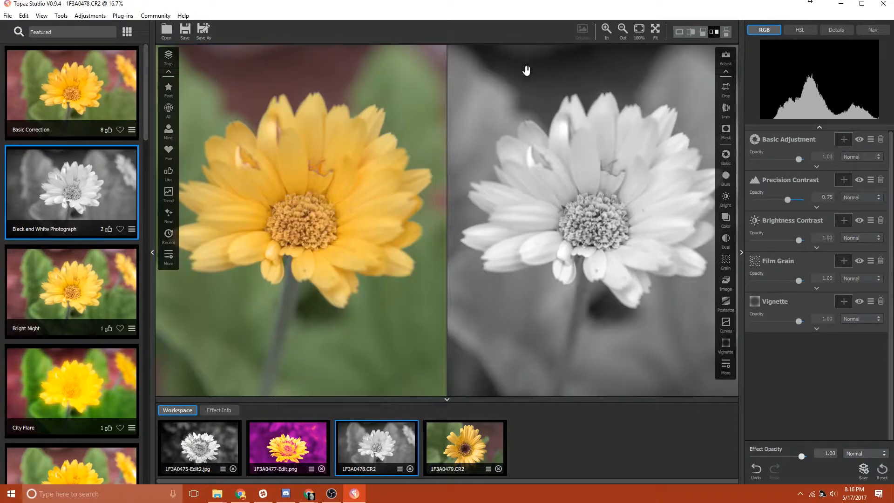
pyautogui.click(678, 33)
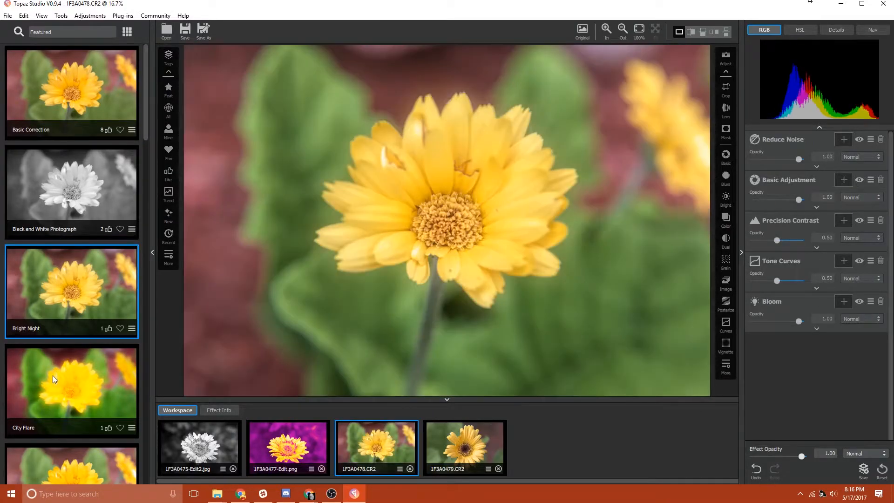
# Step: Try the City Flare, Hot Summer and Glow in the Dark effects on the image, with the effects shown as a thumbnail grid
pyautogui.click(52, 376)
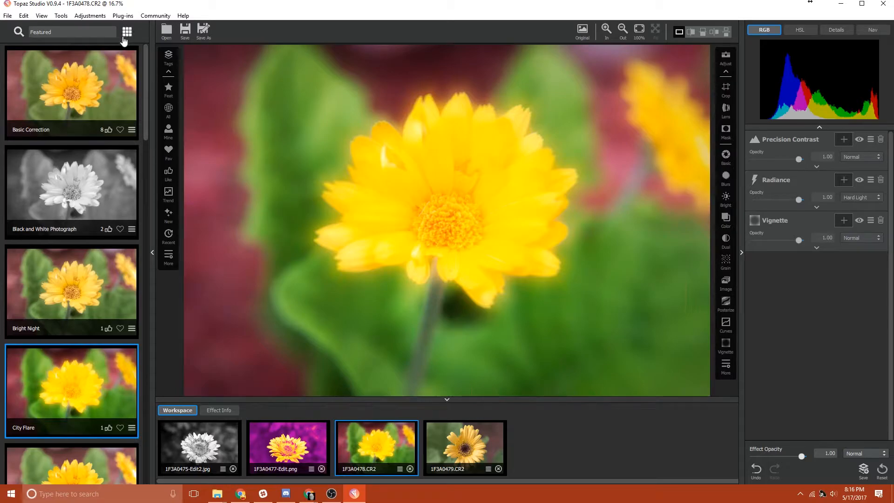
pyautogui.click(126, 33)
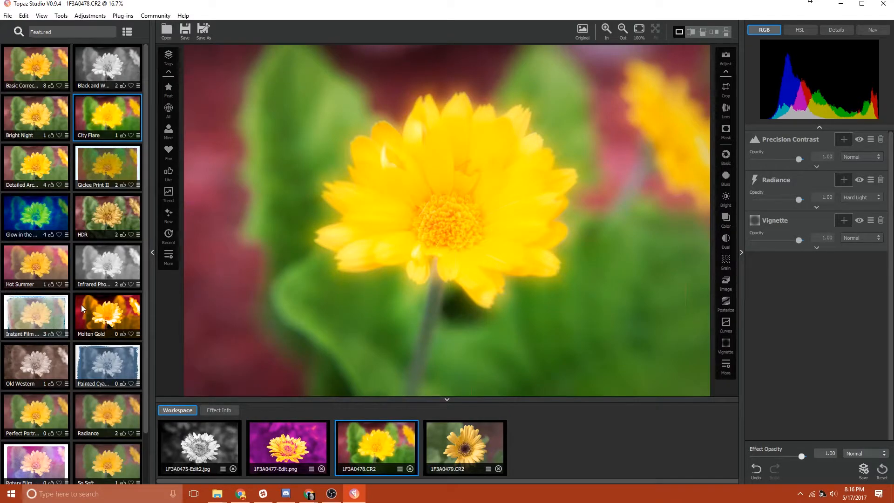
pyautogui.click(43, 258)
pyautogui.click(30, 217)
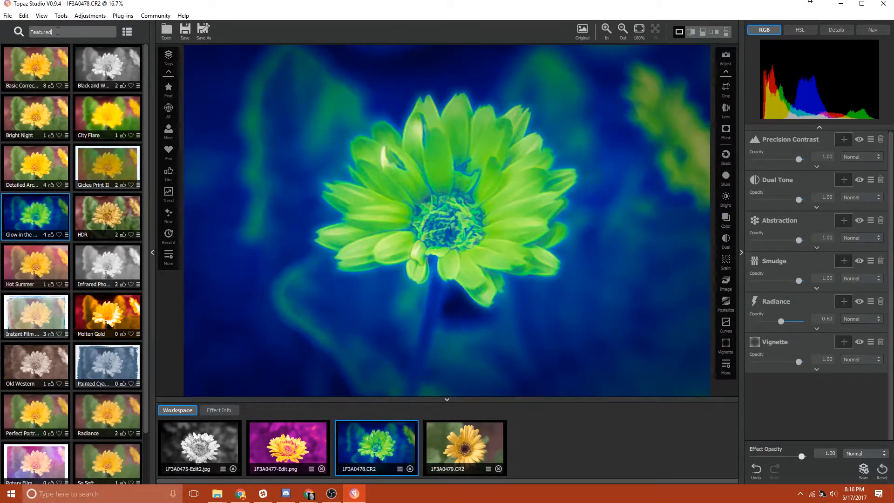
# Step: Search the effects library for "Topaz Labs"
pyautogui.doubleClick(55, 32)
pyautogui.press('BackSpace')
pyautogui.write('Topaz Labs')
pyautogui.press('Return')
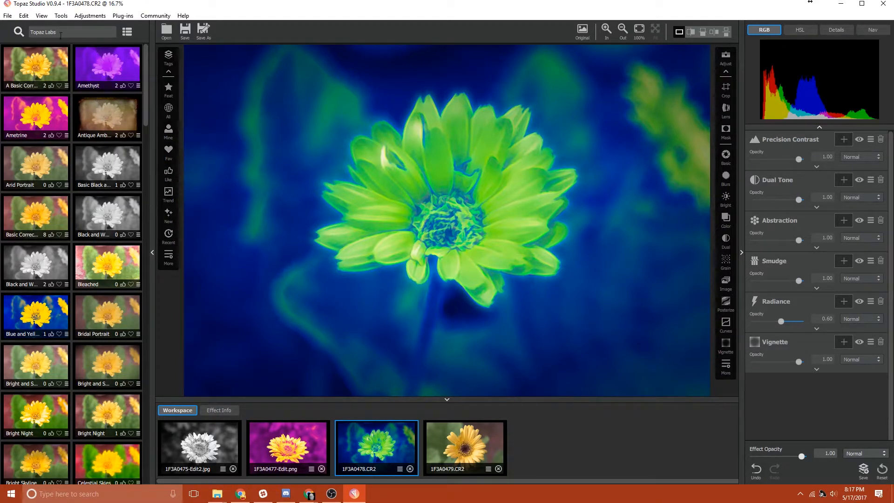
# Step: Browse the Featured, All, My Effects, Trending, New and Recent effect collections, and restore the large single-column thumbnails
pyautogui.click(169, 90)
pyautogui.click(168, 110)
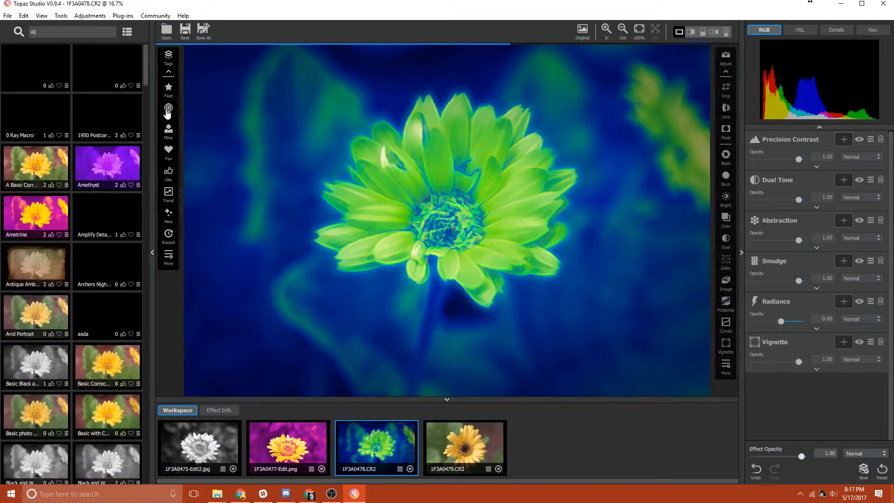
pyautogui.click(168, 130)
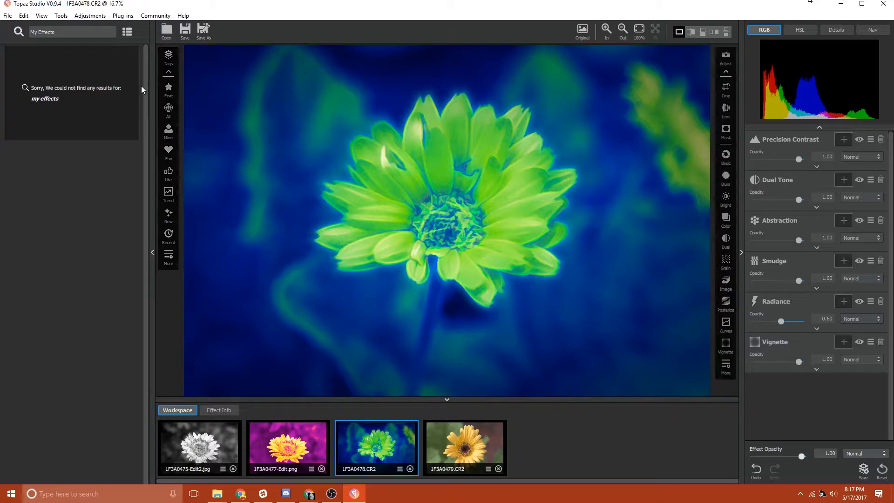
pyautogui.click(168, 193)
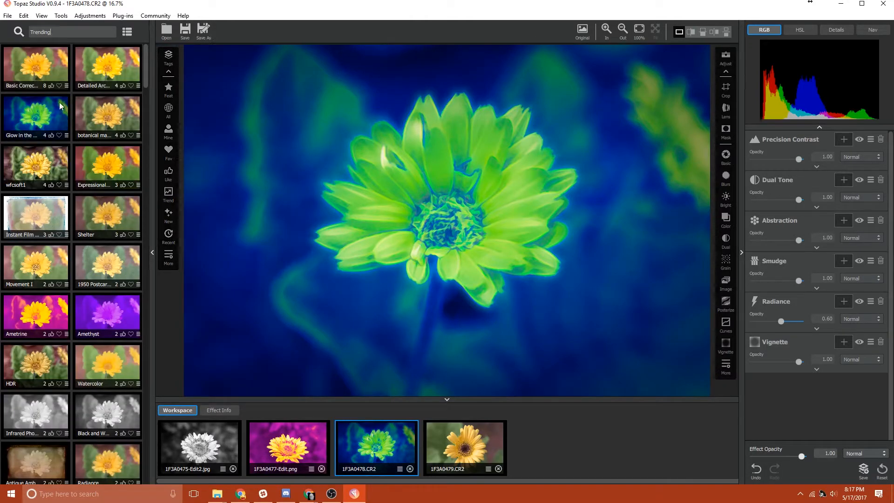
pyautogui.click(168, 213)
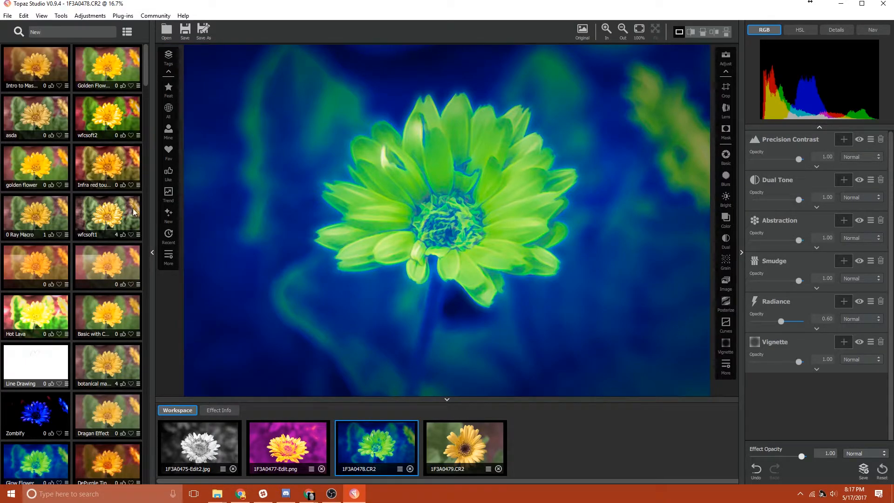
pyautogui.click(169, 234)
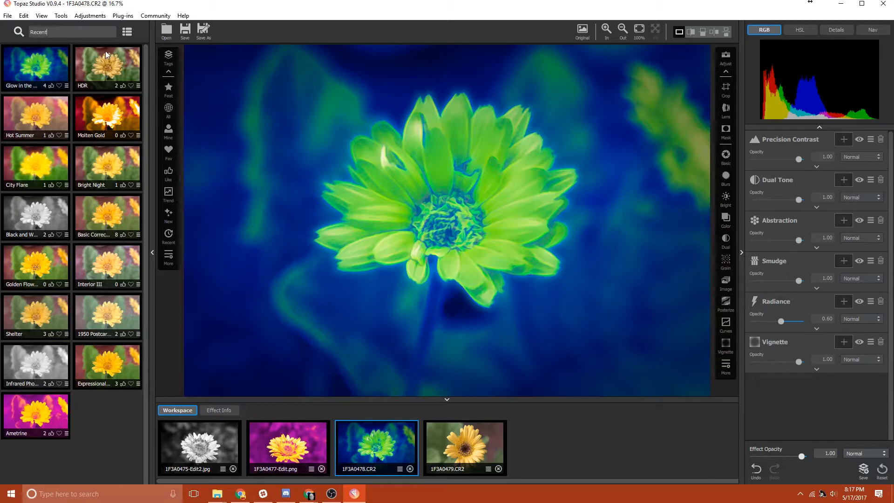
pyautogui.click(127, 32)
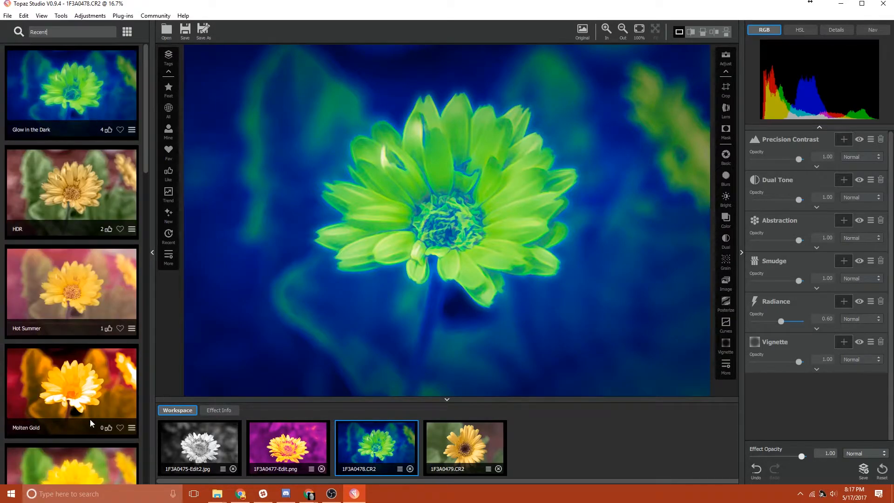
# Step: Look through the Fine Art effects category, and return to the Featured effects
pyautogui.click(167, 258)
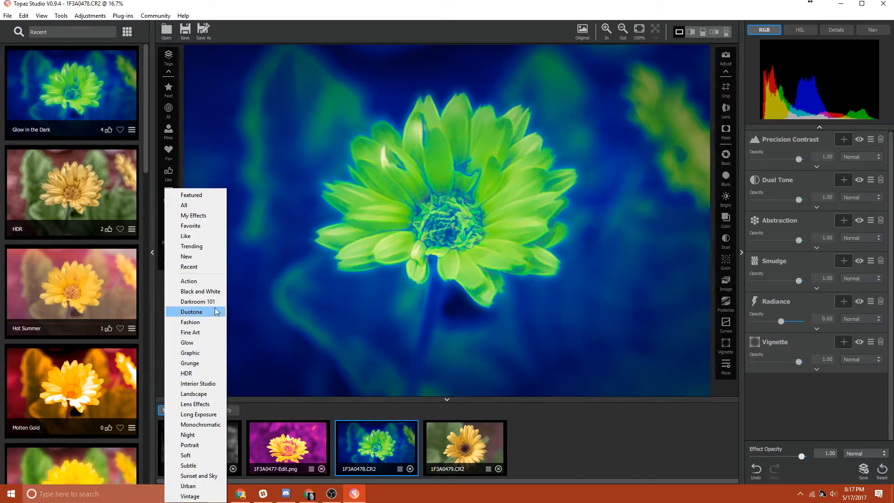
pyautogui.click(188, 333)
pyautogui.scroll(-8, 68, 126)
pyautogui.scroll(-7, 41, 219)
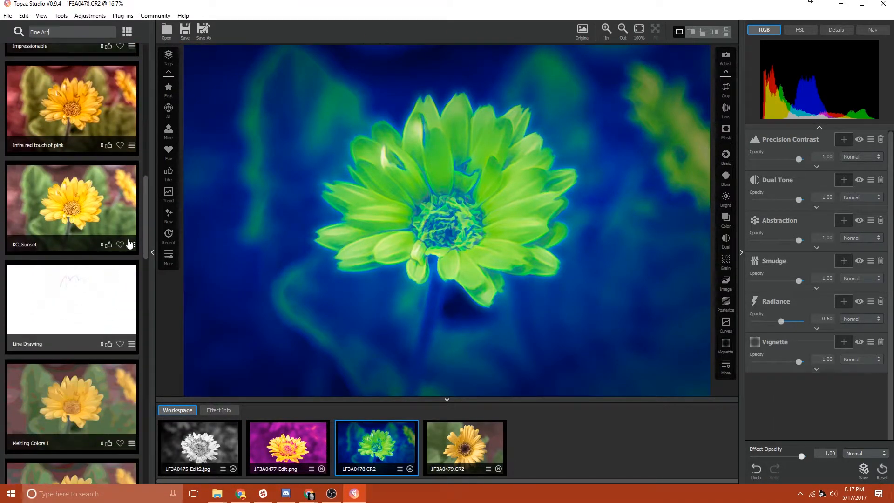
pyautogui.moveTo(144, 223); pyautogui.dragTo(160, 57)
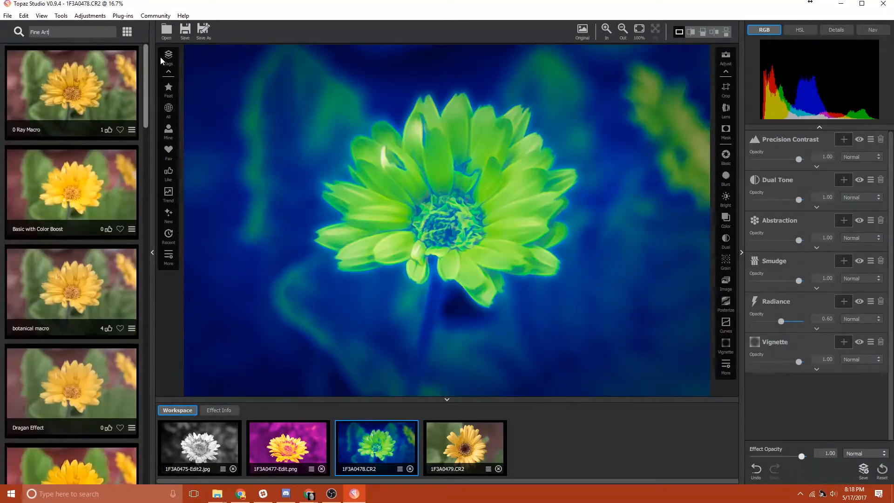
pyautogui.click(164, 109)
pyautogui.click(169, 89)
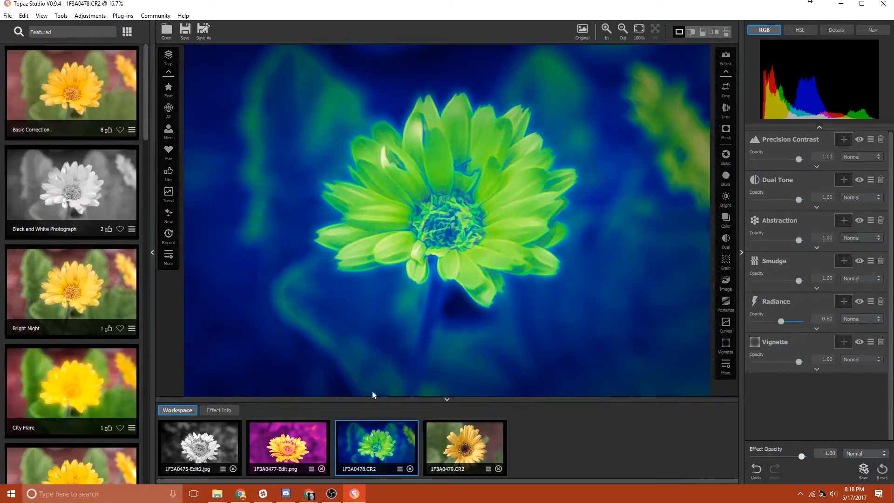
# Step: Switch between the images loaded in the workspace, viewing 1F3A0479.CR2 and returning to 1F3A0478.CR2
pyautogui.click(210, 459)
pyautogui.click(298, 454)
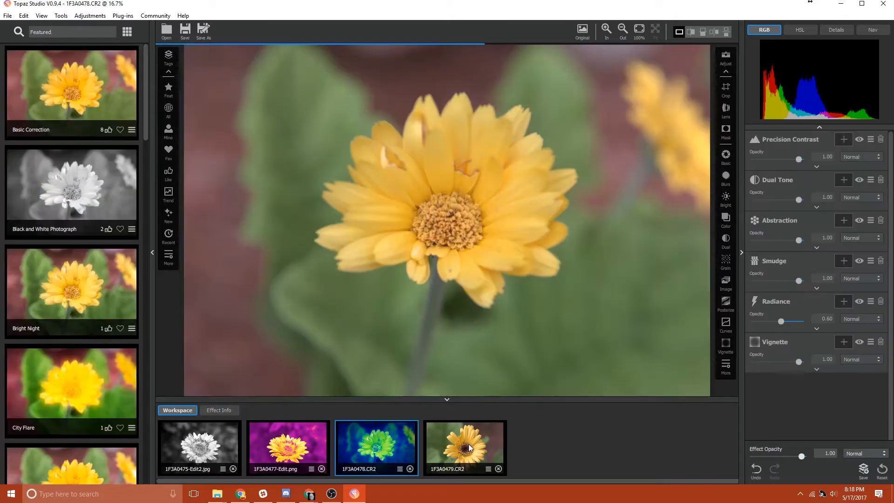
pyautogui.click(469, 443)
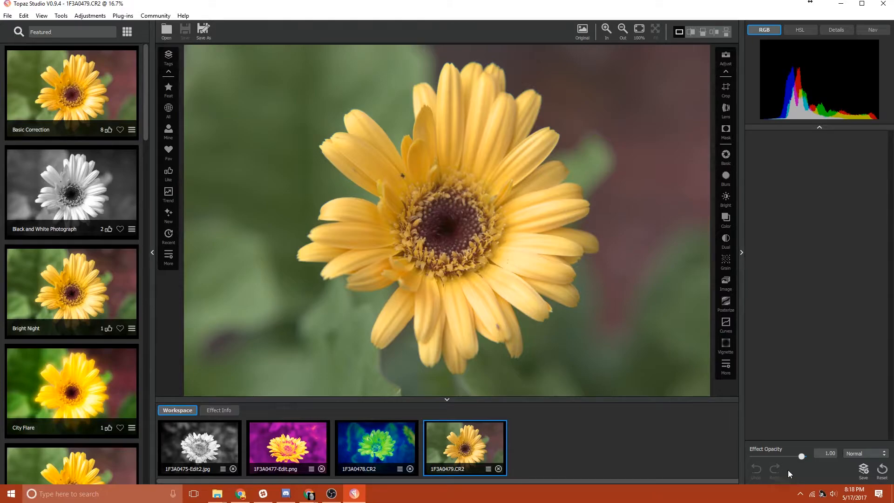
pyautogui.click(423, 449)
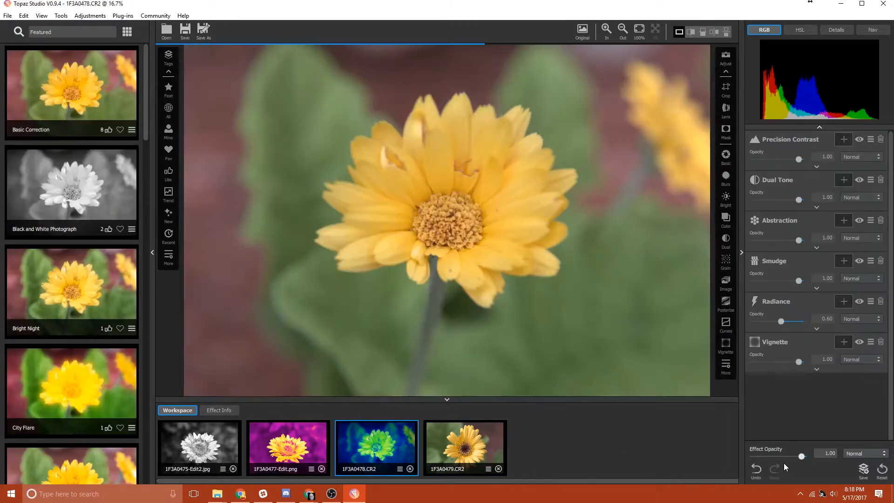
# Step: Undo the edits on 1F3A0478.CR2 one after another until no adjustments remain
pyautogui.click(757, 471)
pyautogui.click(757, 470)
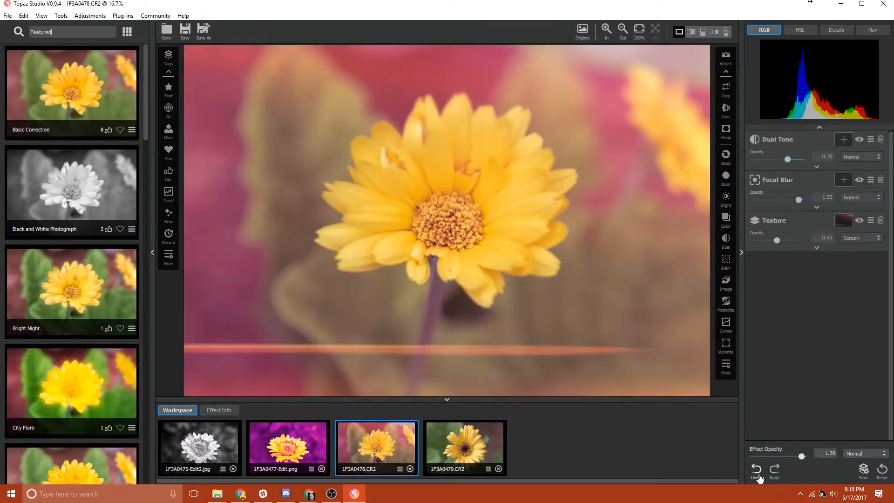
pyautogui.click(756, 471)
pyautogui.click(756, 471)
pyautogui.click(756, 471)
pyautogui.click(757, 472)
pyautogui.click(756, 471)
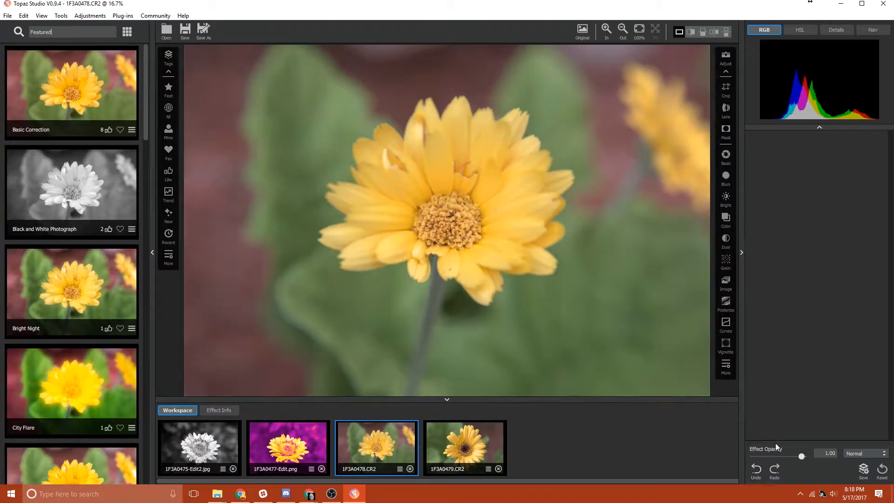
pyautogui.click(756, 475)
# Step: Redo the undone edits up to the Glow in the Dark effect
pyautogui.click(774, 471)
pyautogui.click(775, 471)
pyautogui.click(774, 470)
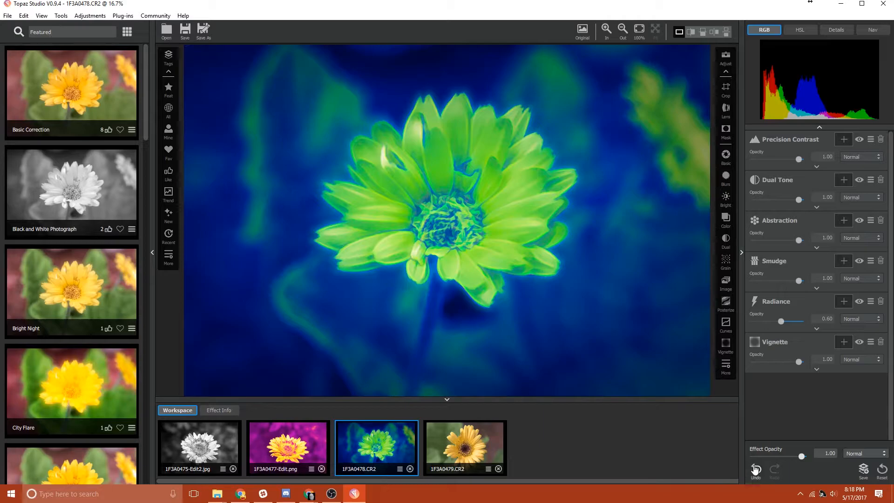
# Step: Undo the Glow in the Dark effect and apply the Black and White Photograph effect to the image
pyautogui.click(756, 470)
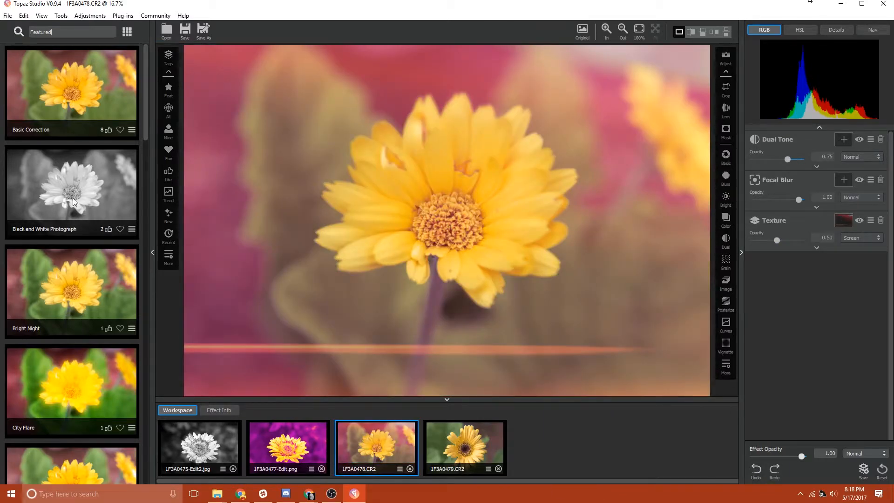
pyautogui.click(73, 201)
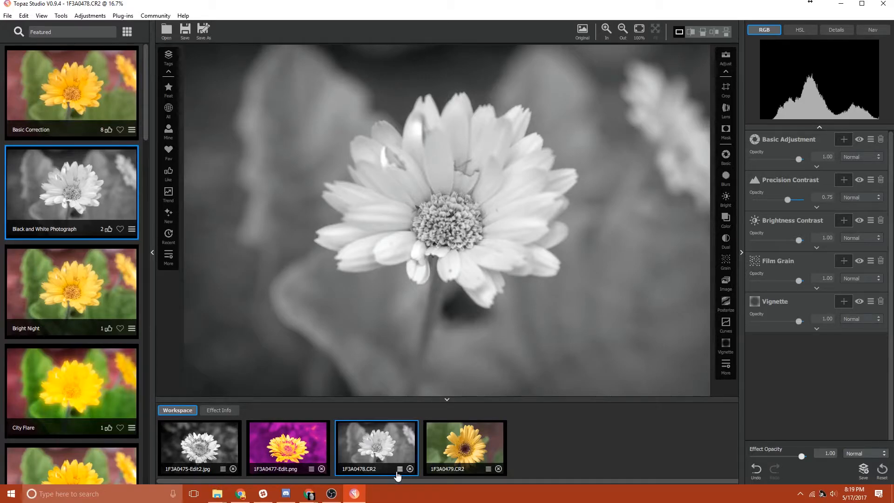
# Step: Apply the adjustments of 1F3A0478.CR2 to produce a flattened image in the workspace, and open that image
pyautogui.click(398, 475)
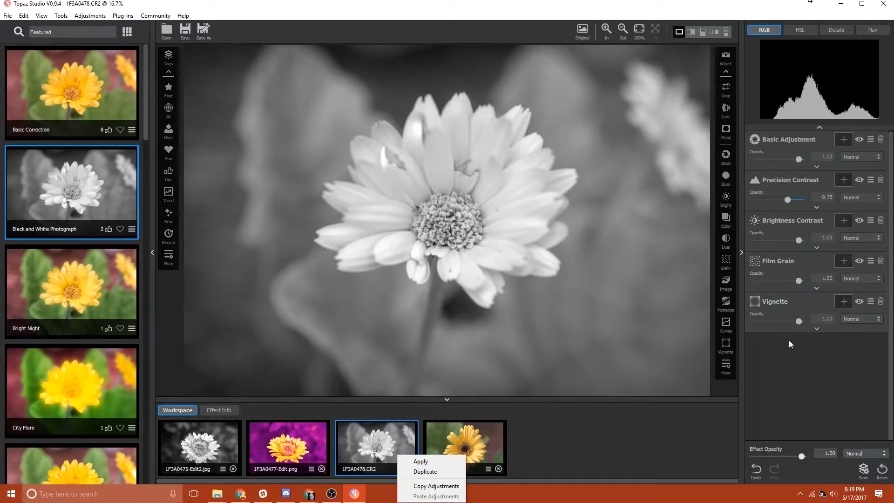
pyautogui.click(450, 465)
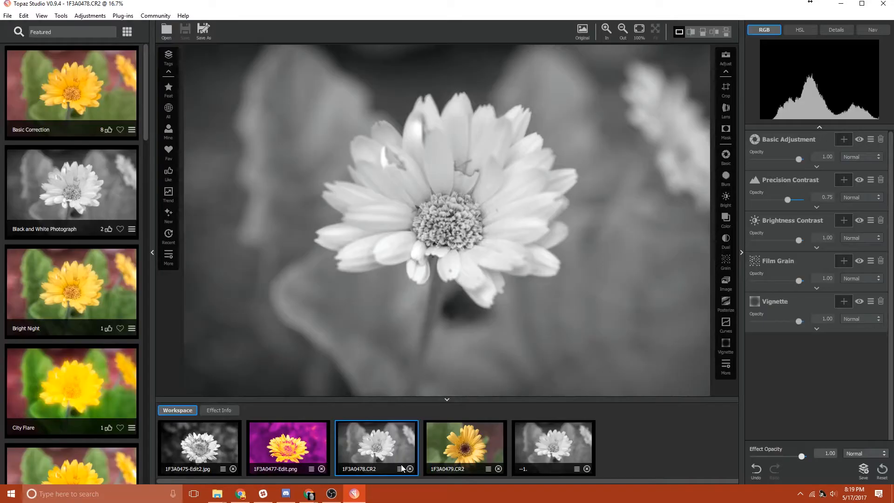
pyautogui.click(558, 453)
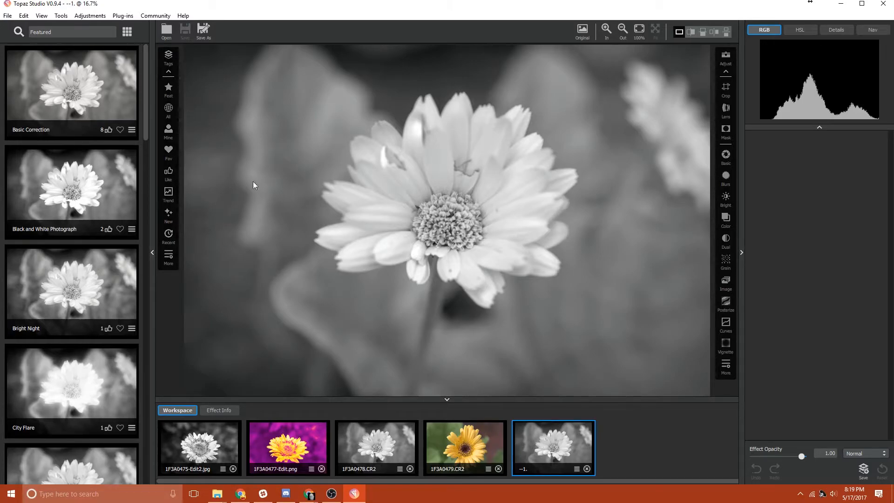
# Step: View the save options for the flattened image, cancel saving, and close the image
pyautogui.click(201, 30)
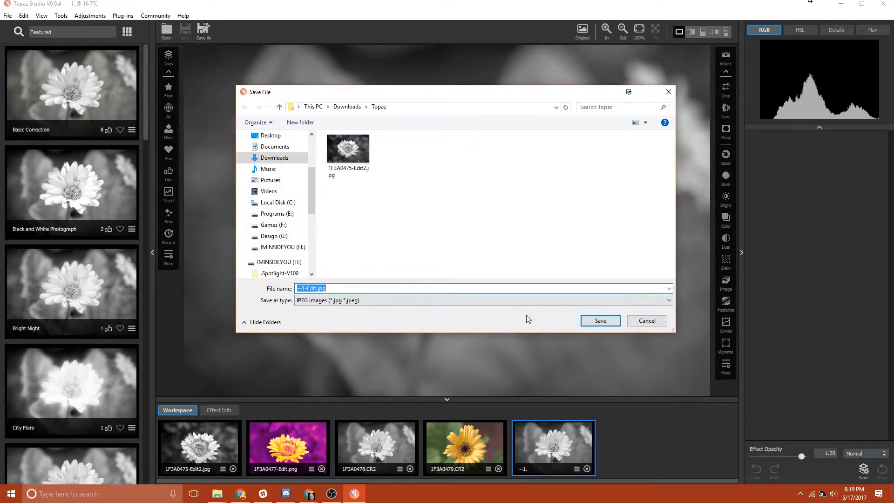
pyautogui.click(639, 322)
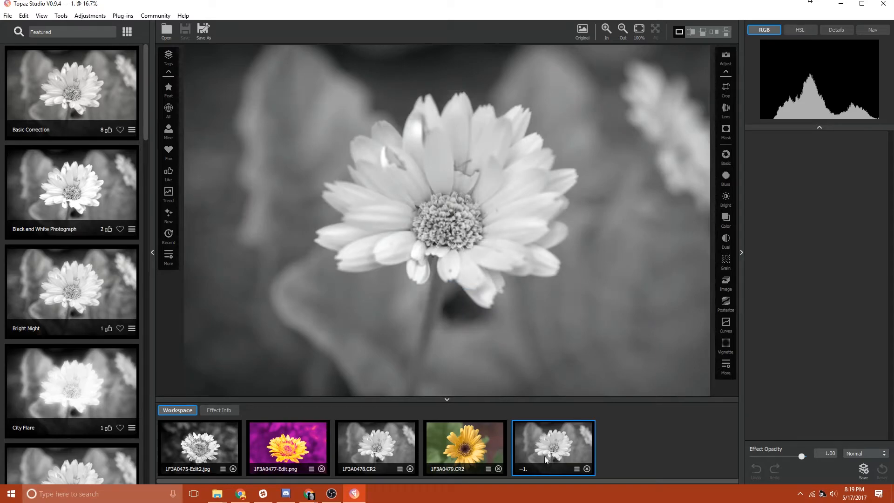
pyautogui.click(587, 469)
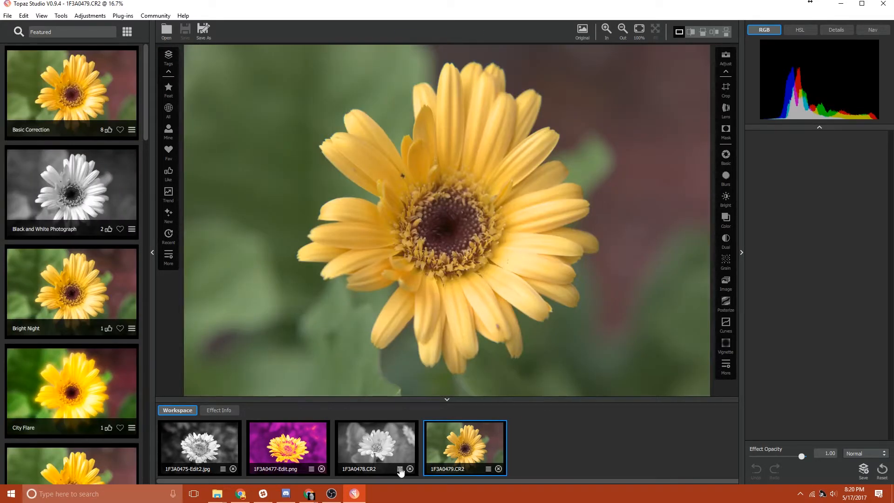
# Step: Duplicate the black-and-white 1F3A0478.CR2 image in the workspace
pyautogui.click(400, 469)
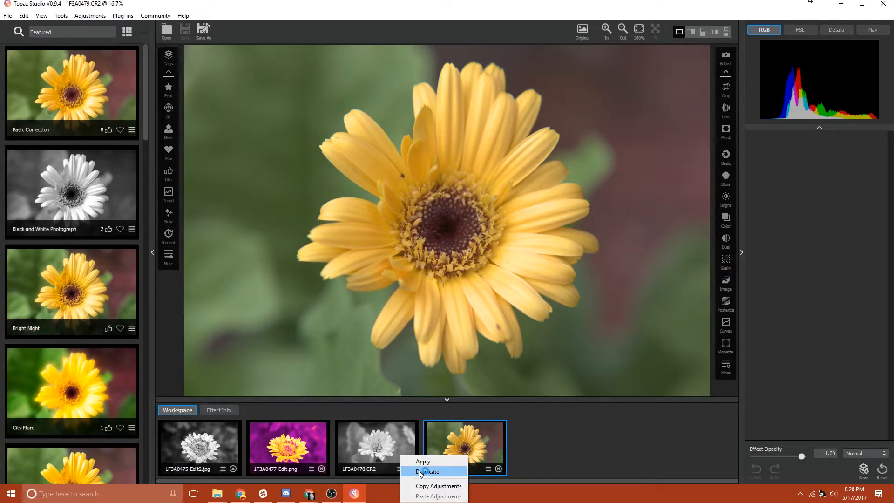
pyautogui.click(421, 461)
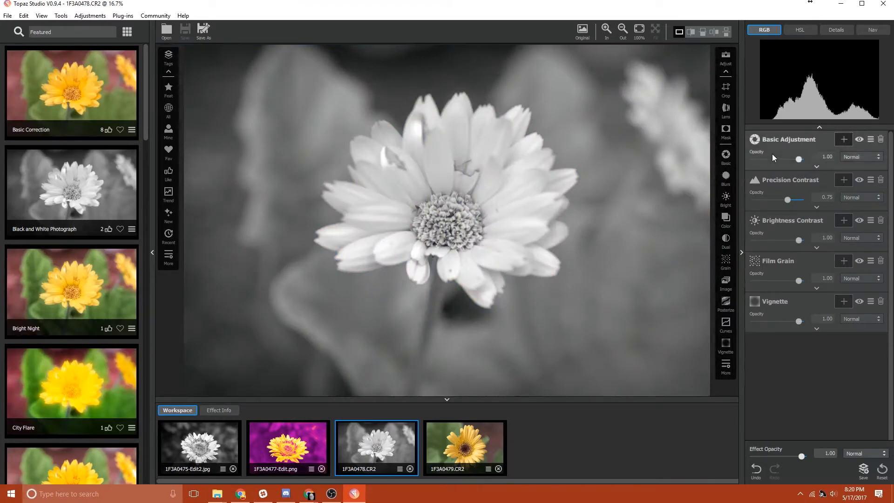
pyautogui.click(400, 469)
pyautogui.click(423, 470)
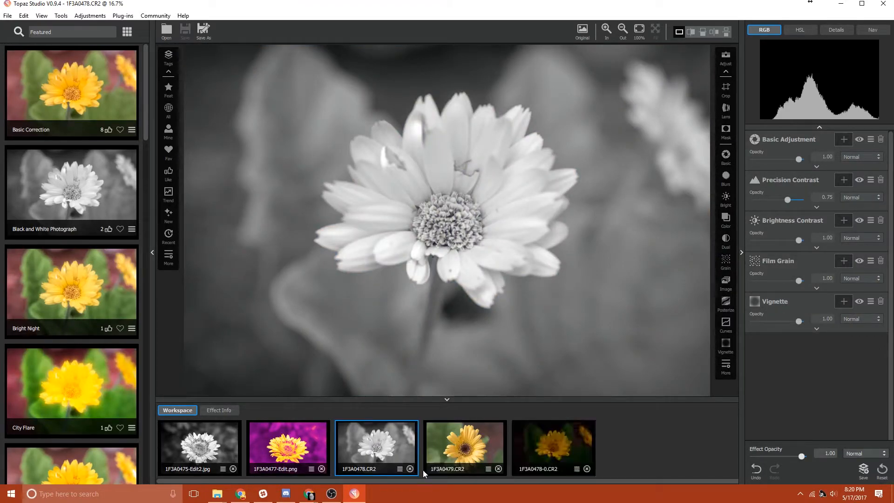
# Step: Compare the duplicate 1F3A0478-0.CR2 with 1F3A0478.CR2, and close the duplicate without saving its changes
pyautogui.click(566, 439)
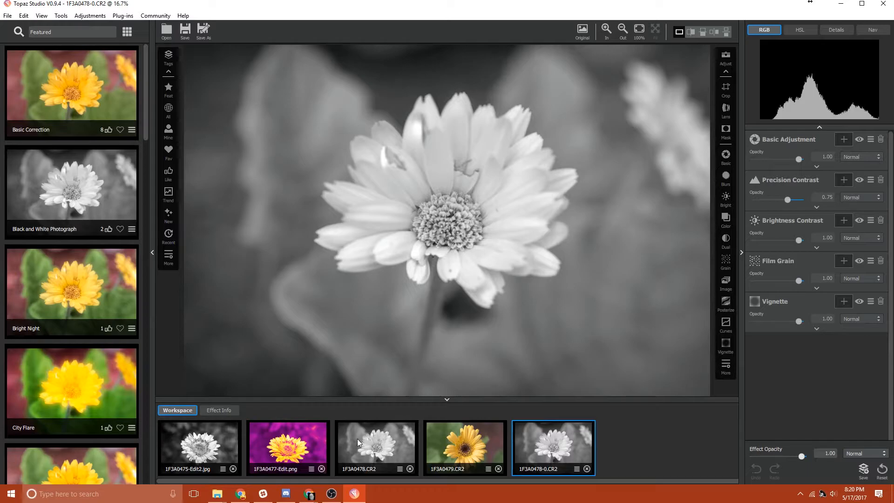
pyautogui.click(390, 451)
pyautogui.click(552, 450)
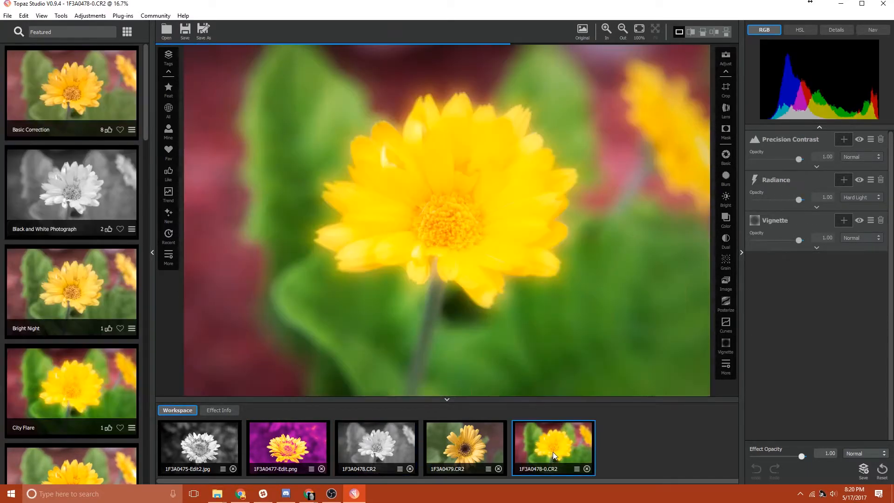
pyautogui.click(587, 469)
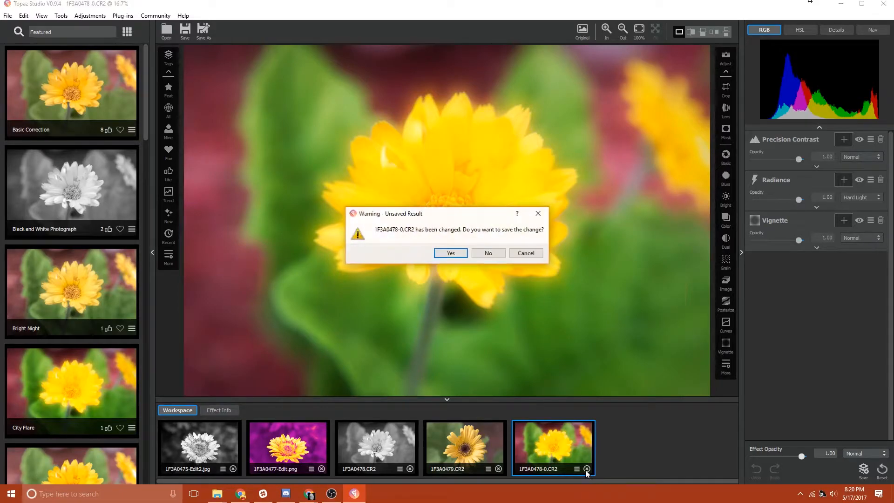
pyautogui.click(490, 254)
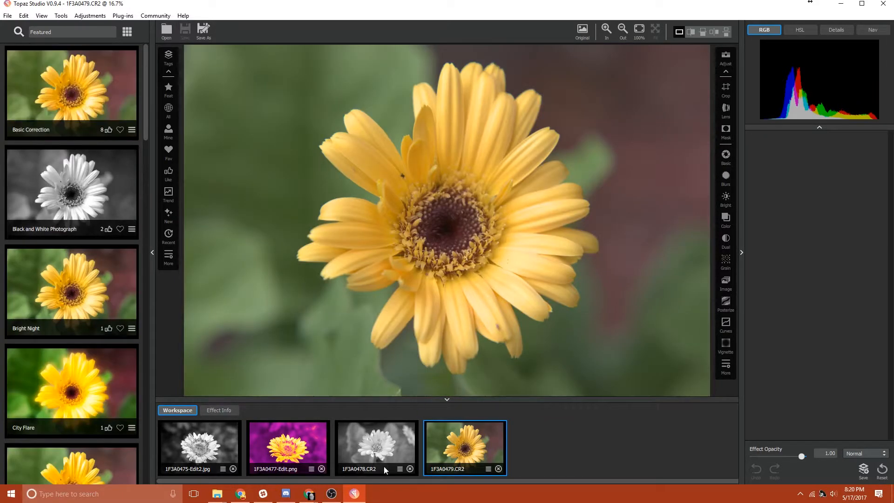
# Step: Copy the black-and-white adjustments of 1F3A0478.CR2 in the workspace
pyautogui.click(400, 468)
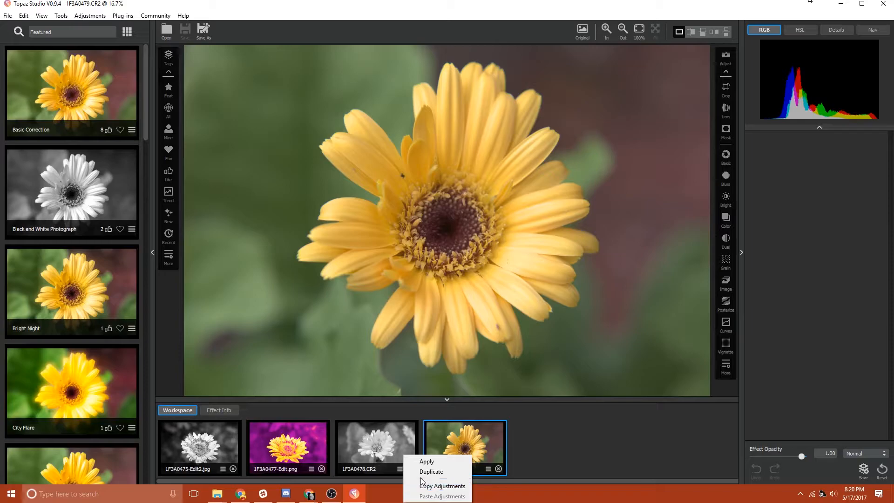
pyautogui.click(371, 445)
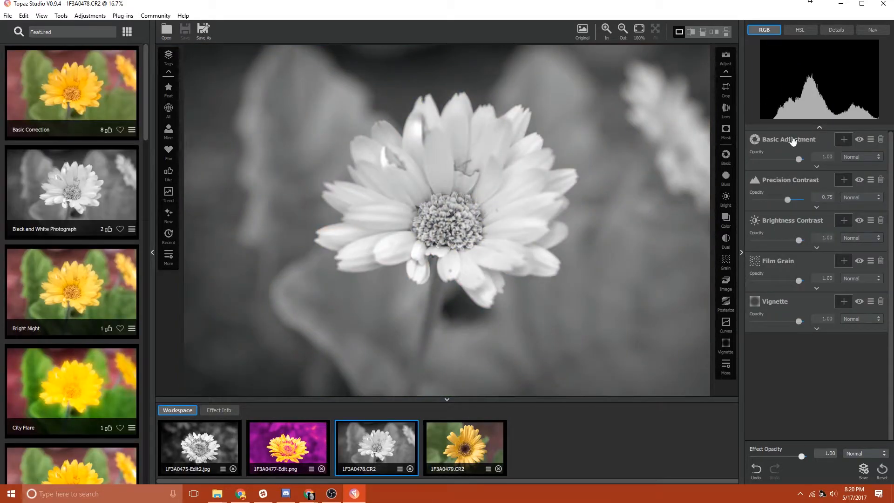
pyautogui.click(482, 433)
pyautogui.click(376, 451)
pyautogui.click(400, 469)
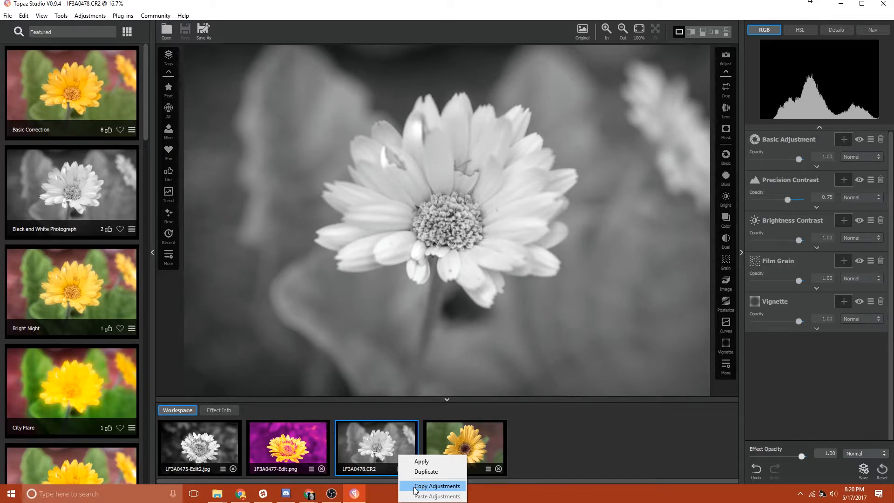
pyautogui.click(414, 487)
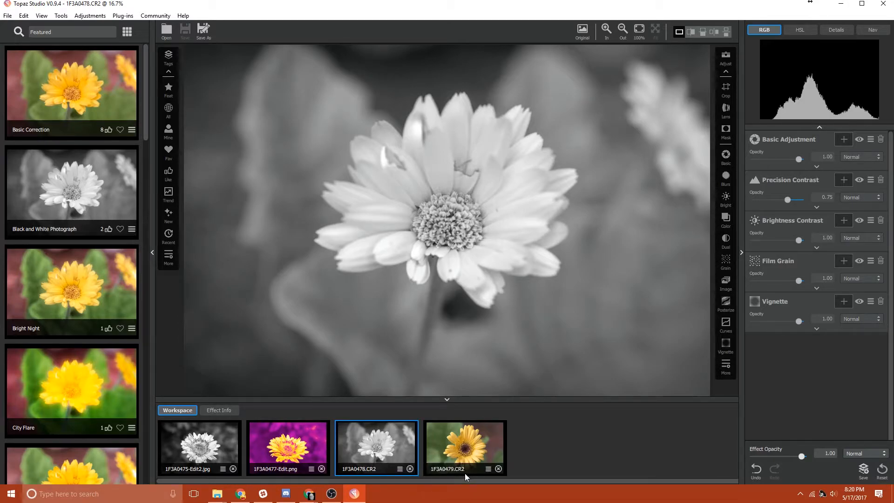
# Step: Paste the copied adjustments onto 1F3A0479.CR2, and compare the image with 1F3A0478.CR2
pyautogui.click(489, 469)
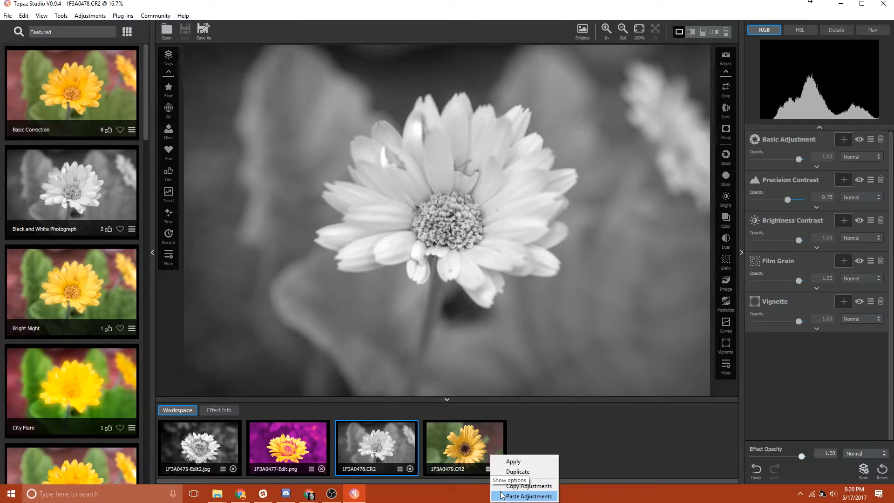
pyautogui.click(503, 496)
pyautogui.click(463, 450)
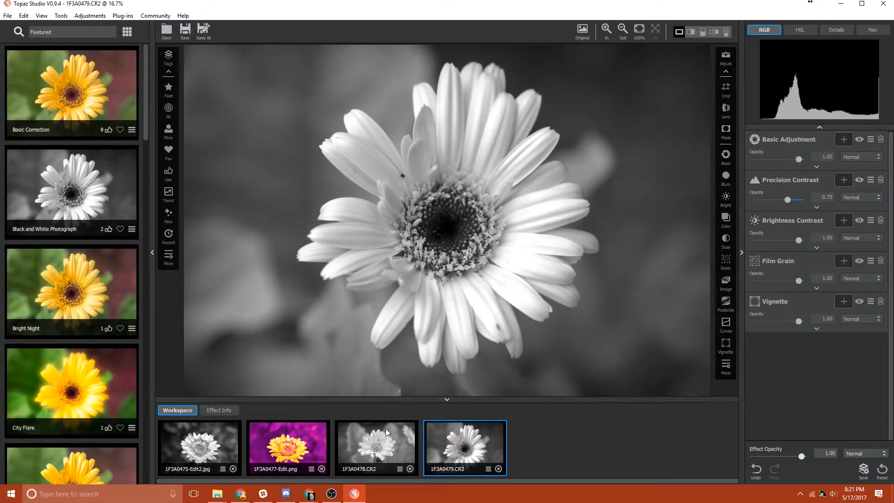
pyautogui.click(383, 436)
pyautogui.click(466, 430)
pyautogui.click(364, 447)
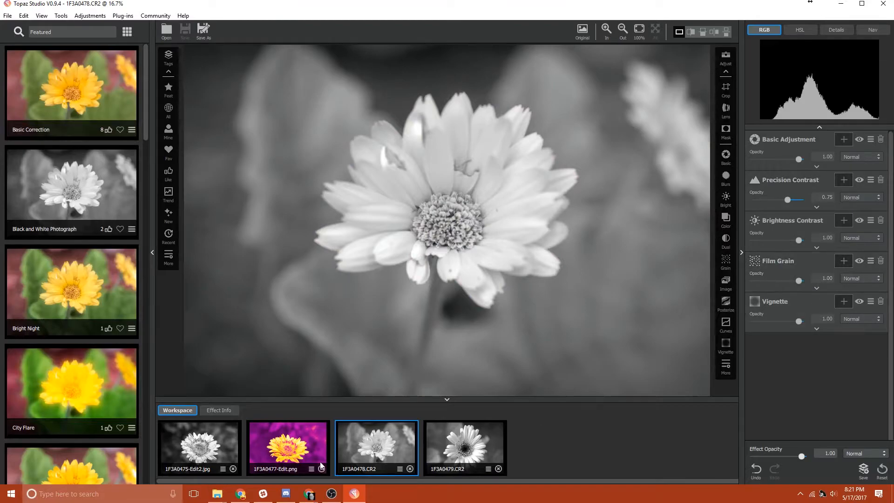
# Step: Reset the adjustments of 1F3A0478.CR2, try Basic Correction, Black and White Photograph and Bright Night, and settle on the City Flare effect
pyautogui.click(881, 473)
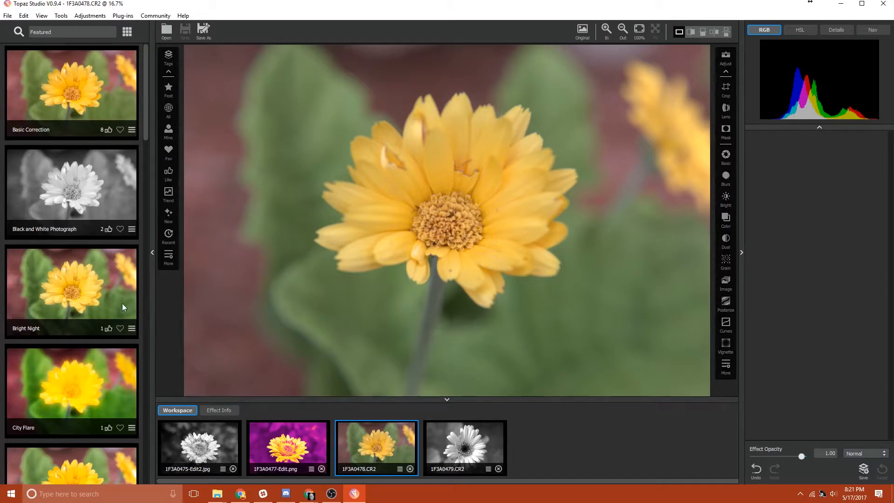
pyautogui.click(74, 92)
pyautogui.click(46, 205)
pyautogui.click(75, 309)
pyautogui.click(86, 390)
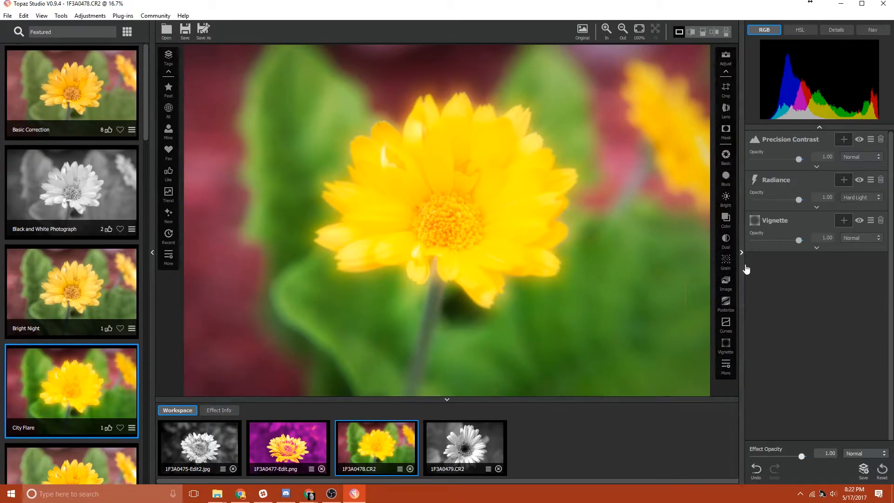
# Step: Add a Basic Adjustment with exposure -0.21, clarity 0.32, shadow -0.30 and saturation -0.18, and move it to the start of the adjustment stack
pyautogui.click(725, 155)
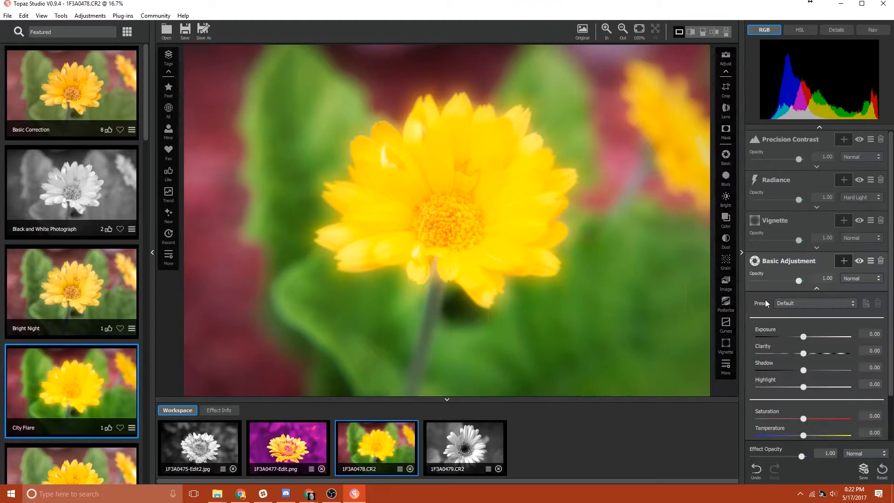
pyautogui.moveTo(802, 287); pyautogui.dragTo(793, 289)
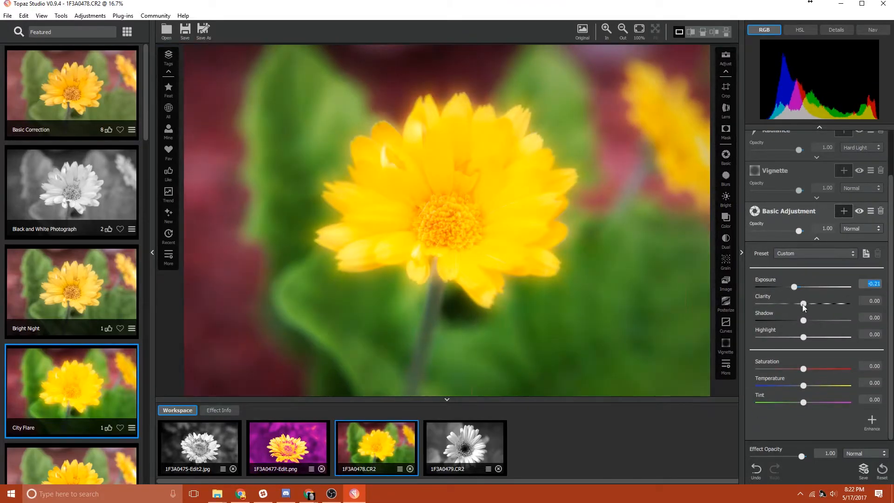
pyautogui.moveTo(805, 321); pyautogui.dragTo(818, 303)
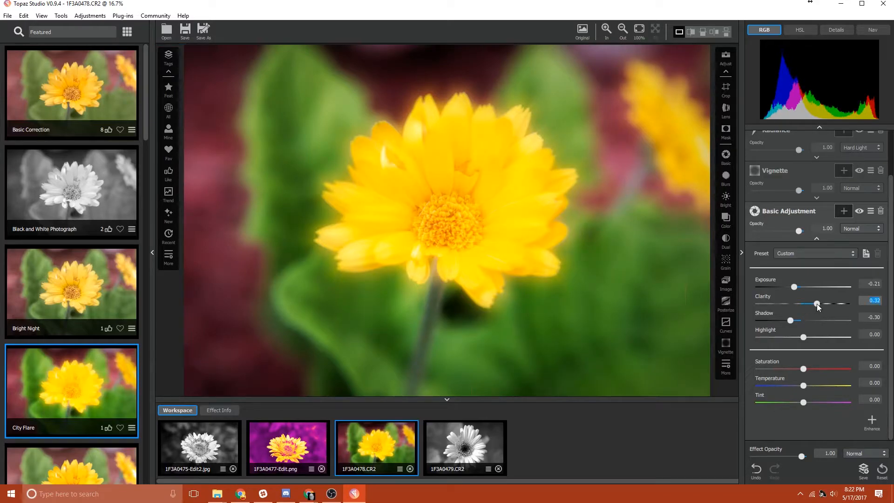
pyautogui.moveTo(803, 373); pyautogui.dragTo(794, 373)
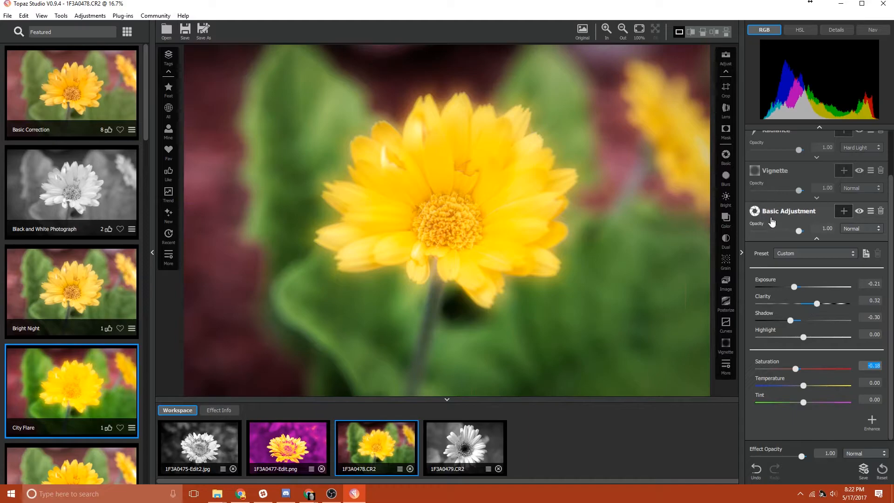
pyautogui.moveTo(772, 221); pyautogui.dragTo(803, 146)
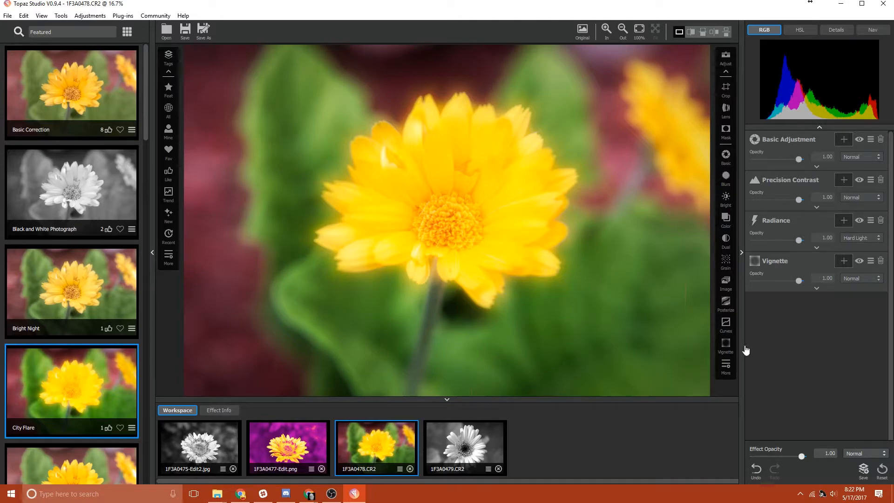
# Step: Add a Tone Curves adjustment and shape its RGB curve into an S, raising the highlights and lowering the shadows
pyautogui.click(723, 330)
pyautogui.moveTo(843, 319); pyautogui.dragTo(842, 313)
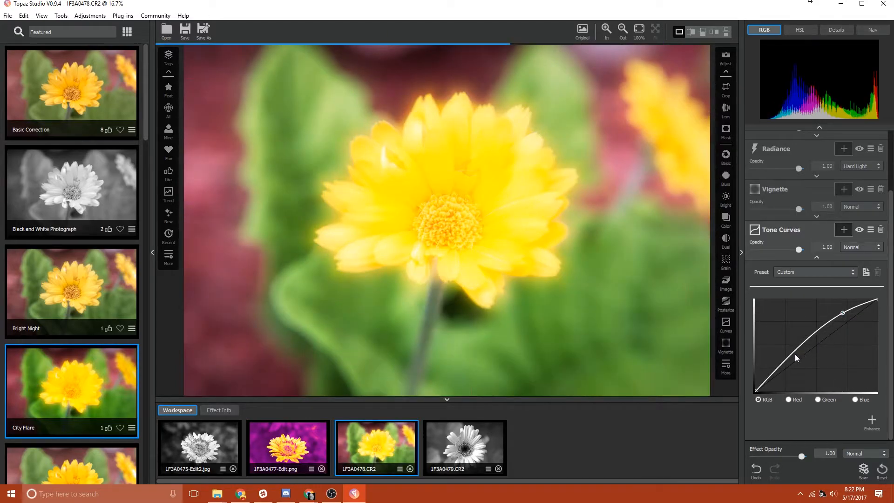
pyautogui.moveTo(795, 354); pyautogui.dragTo(797, 365)
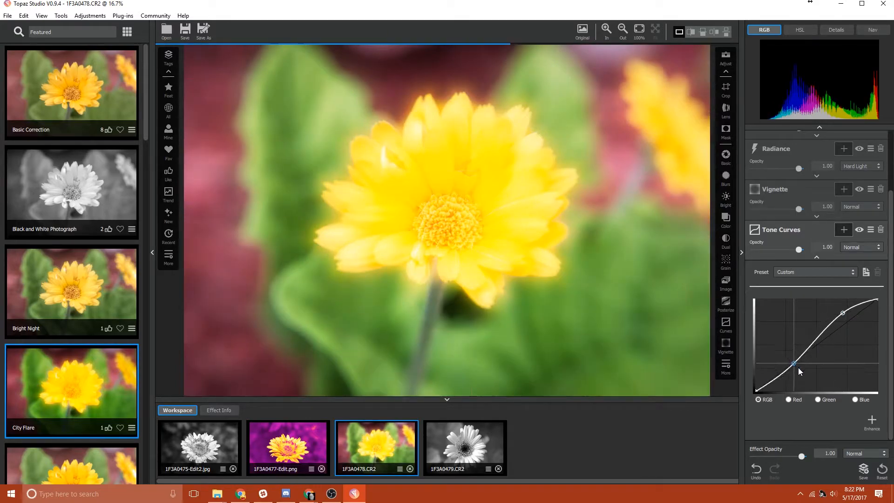
pyautogui.scroll(2, 799, 369)
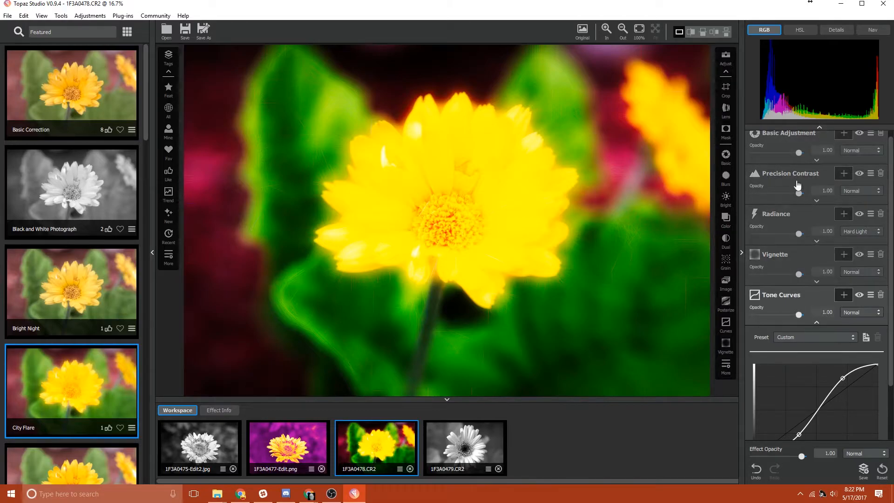
pyautogui.click(774, 304)
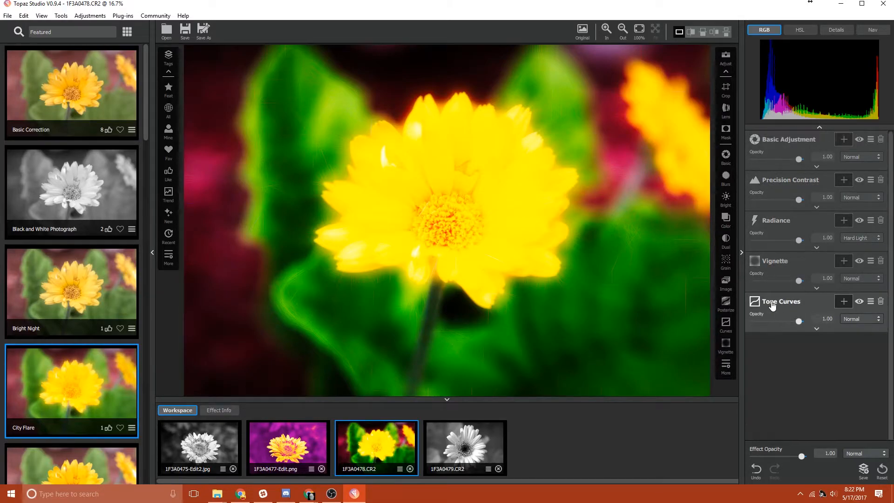
# Step: Reorder the adjustments to Basic Adjustment, Tone Curves, Vignette, Radiance and Precision Contrast, and delete the Vignette
pyautogui.moveTo(772, 304); pyautogui.dragTo(748, 189)
pyautogui.moveTo(773, 263); pyautogui.dragTo(783, 212)
pyautogui.moveTo(771, 302); pyautogui.dragTo(778, 213)
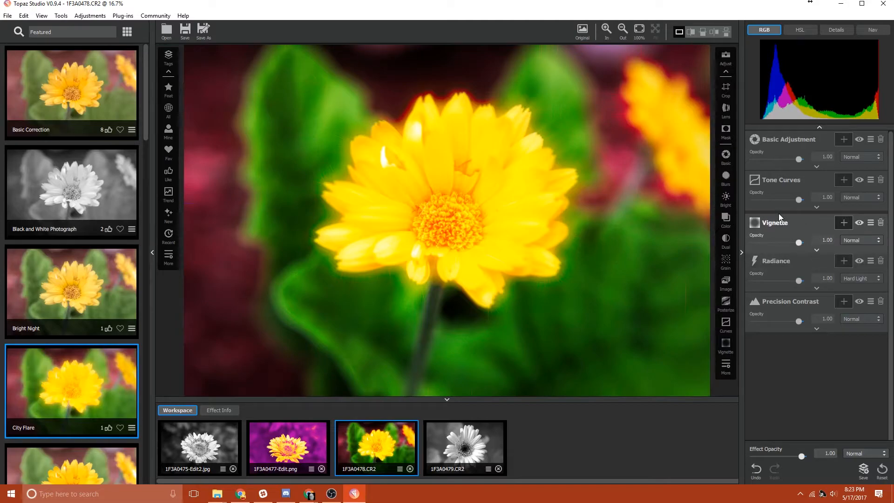
pyautogui.click(880, 222)
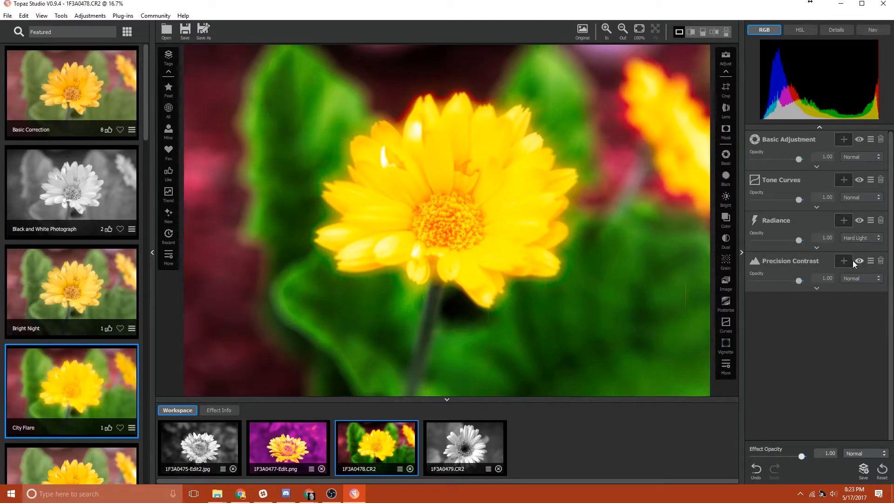
# Step: Duplicate the Tone Curves adjustment and delete the copy
pyautogui.click(871, 183)
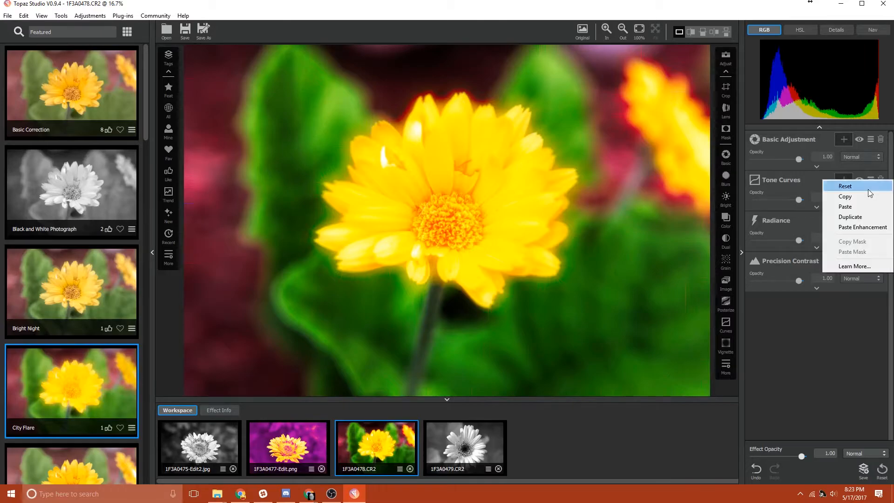
pyautogui.click(857, 217)
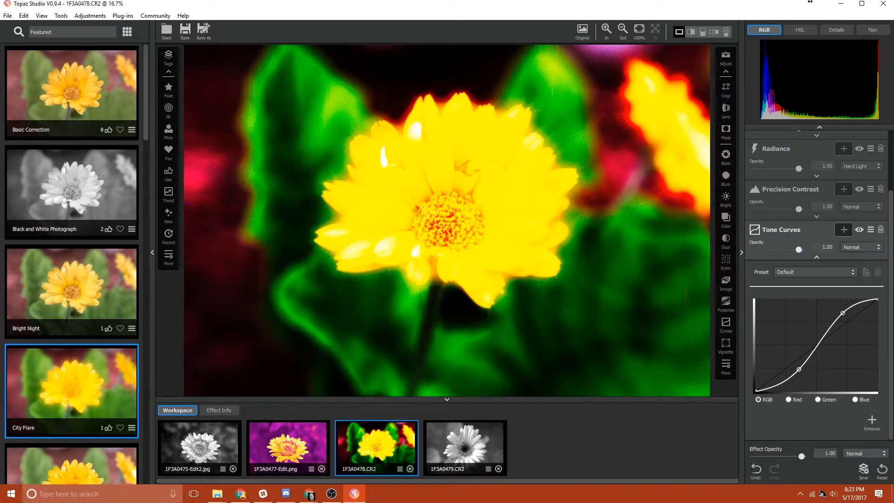
pyautogui.click(881, 230)
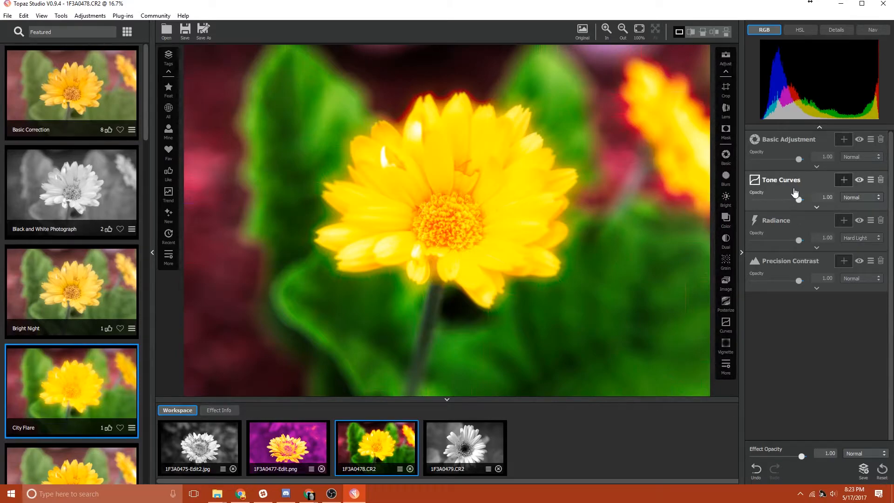
# Step: Copy the Tone Curves adjustment and paste it as an enhancement inside Basic Adjustment, reviewing the Basic Adjustment settings
pyautogui.click(816, 167)
pyautogui.scroll(-1, 831, 227)
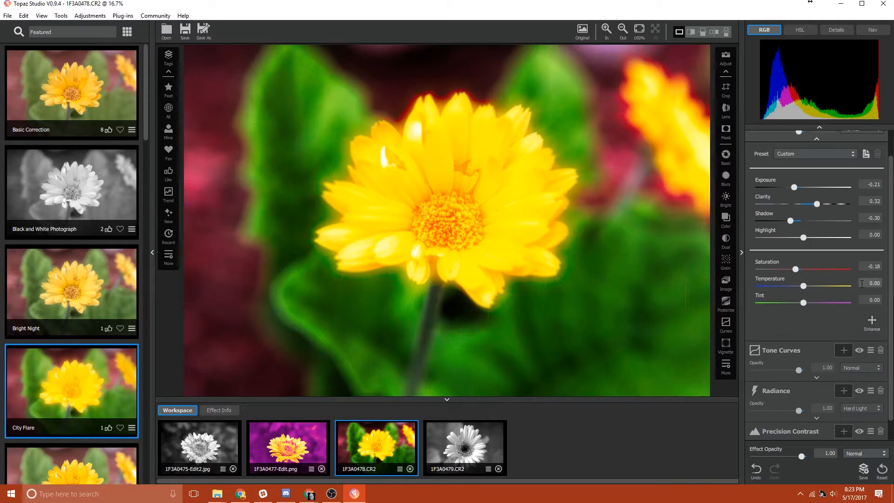
pyautogui.scroll(1, 815, 328)
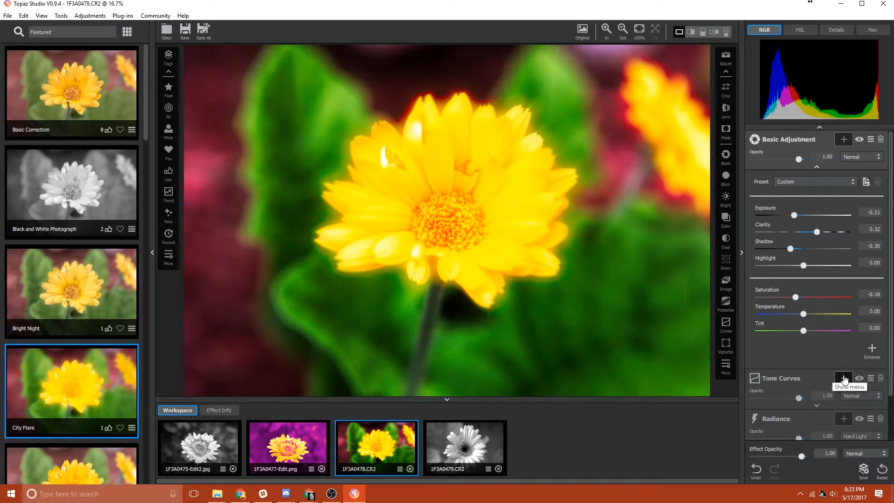
pyautogui.click(816, 166)
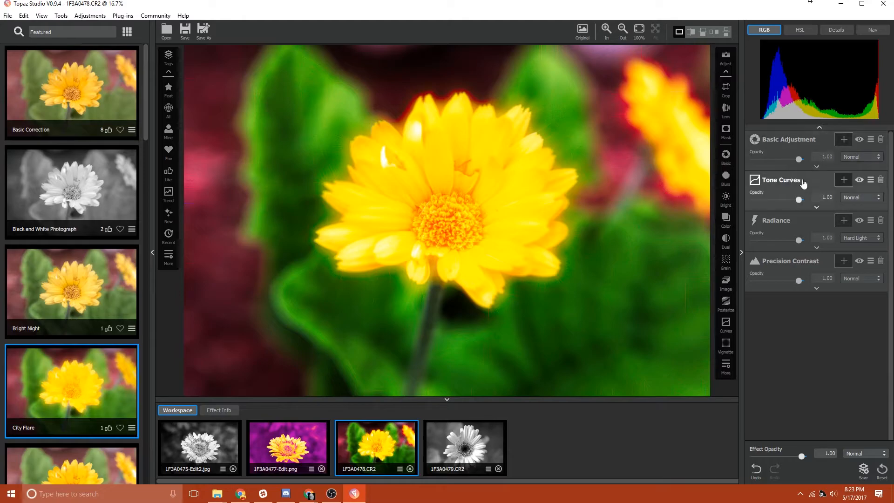
pyautogui.click(869, 183)
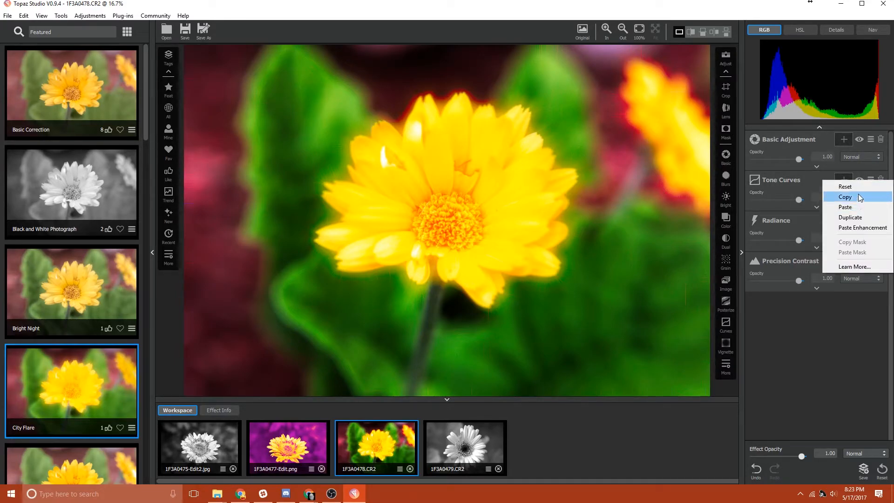
pyautogui.click(859, 196)
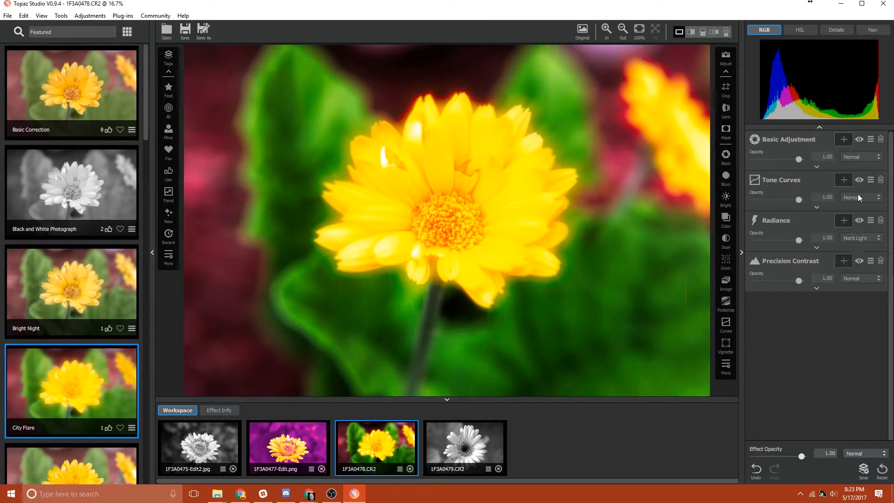
pyautogui.click(871, 141)
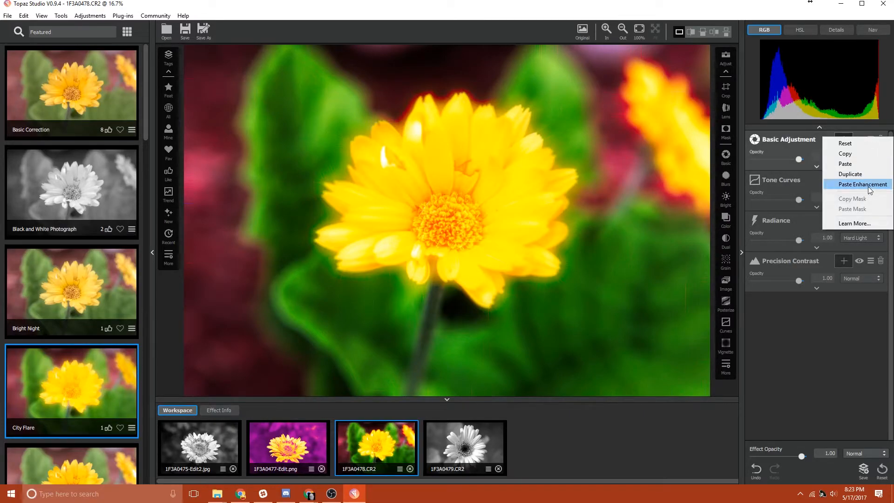
pyautogui.click(868, 186)
pyautogui.click(817, 167)
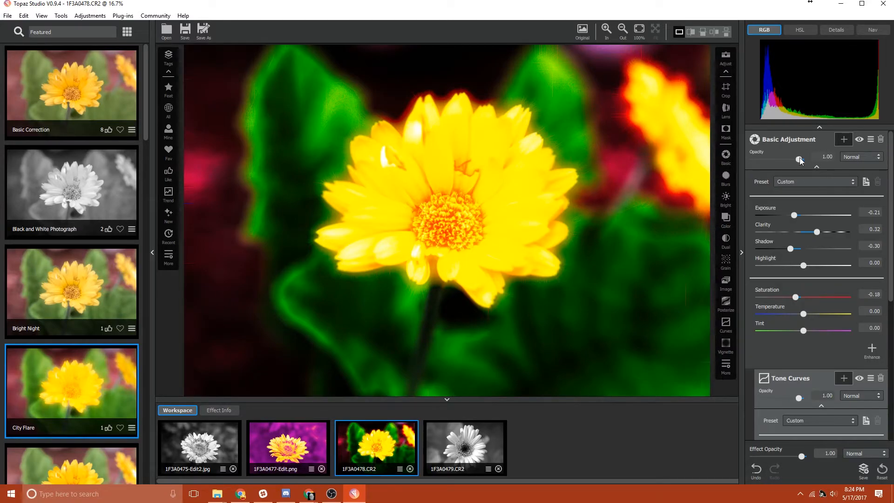
pyautogui.click(814, 166)
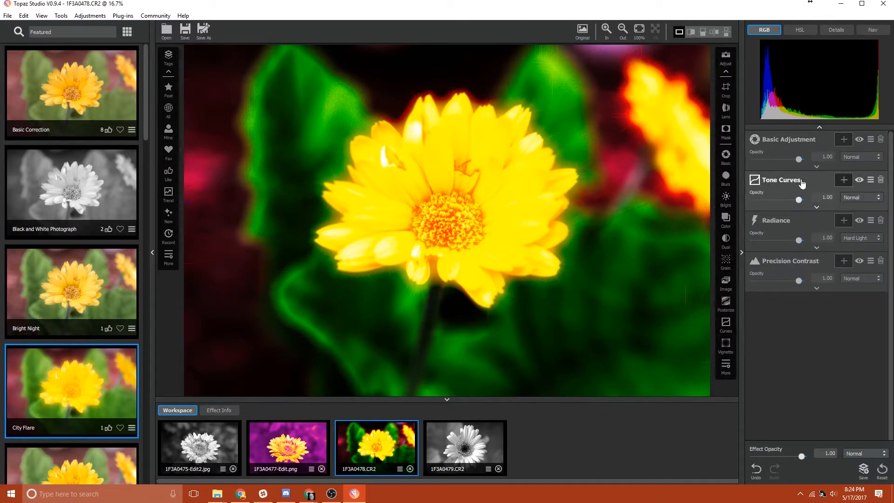
# Step: Delete the Tone Curves enhancement inside Basic Adjustment and compare the photo with Basic Adjustment hidden and shown
pyautogui.click(817, 166)
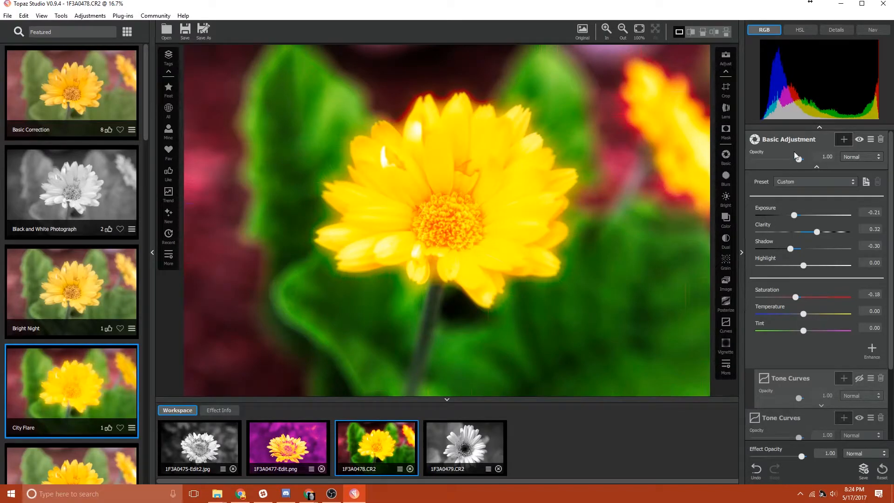
pyautogui.click(879, 380)
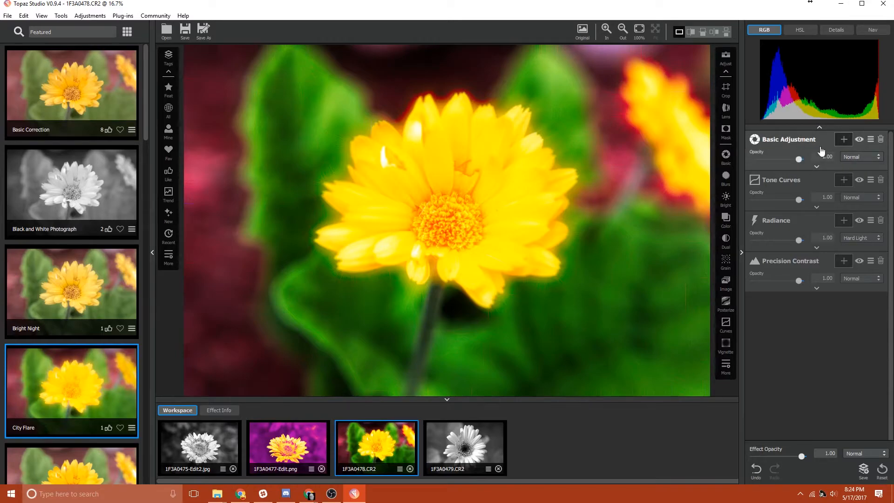
pyautogui.click(860, 141)
pyautogui.click(858, 141)
pyautogui.click(859, 141)
pyautogui.click(858, 141)
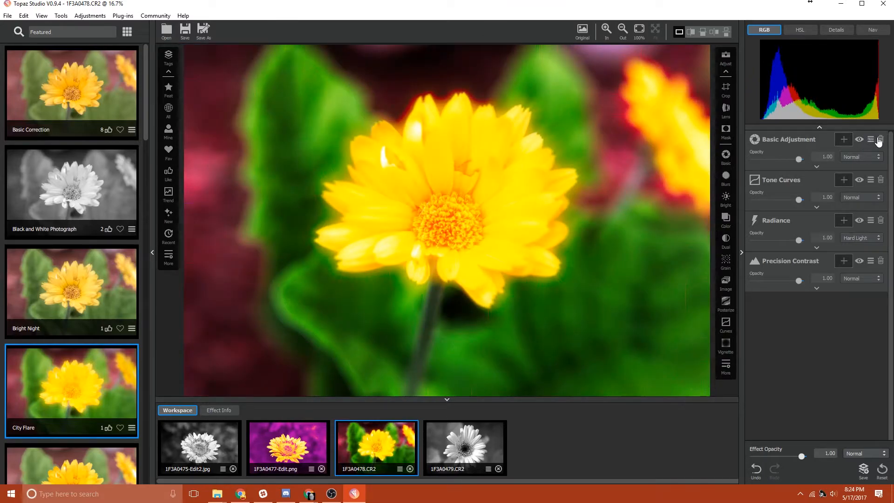
# Step: Delete the Basic Adjustment and undo that deletion, and set its opacity to 0.70 with the Normal blend mode
pyautogui.click(880, 142)
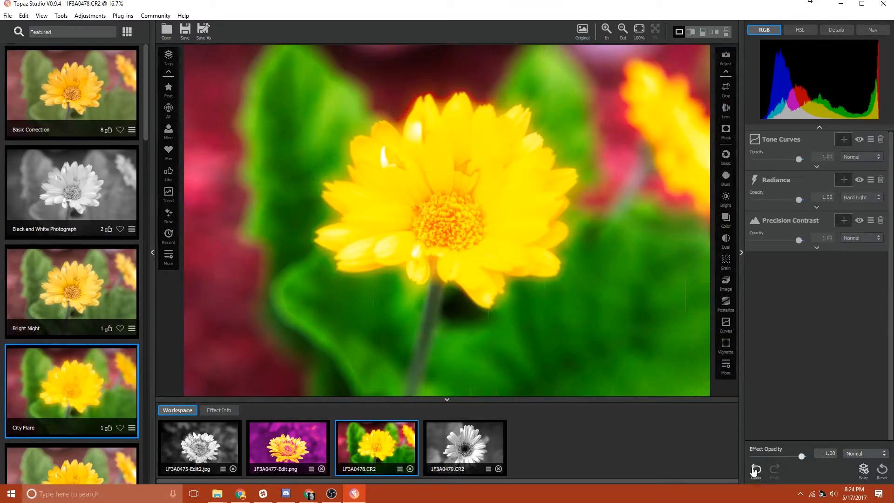
pyautogui.click(756, 469)
pyautogui.moveTo(798, 160)
pyautogui.mouseDown()
pyautogui.moveTo(769, 160)
pyautogui.moveTo(786, 160)
pyautogui.mouseUp()
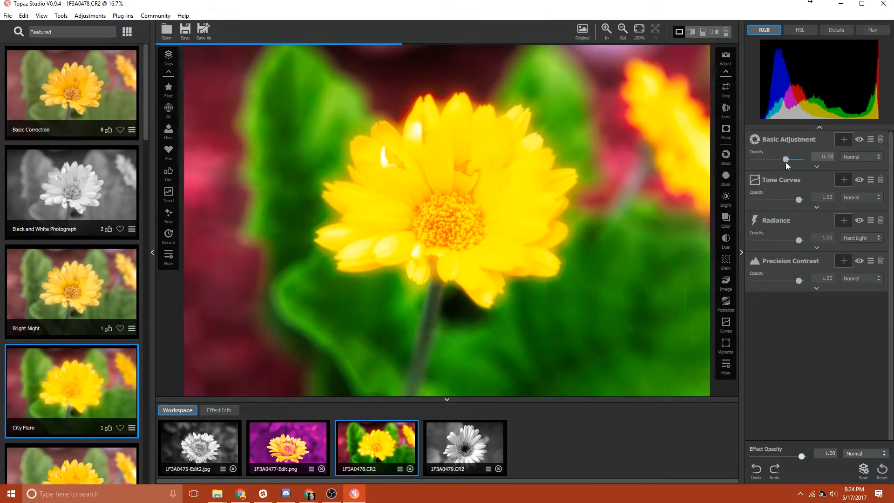
pyautogui.click(878, 158)
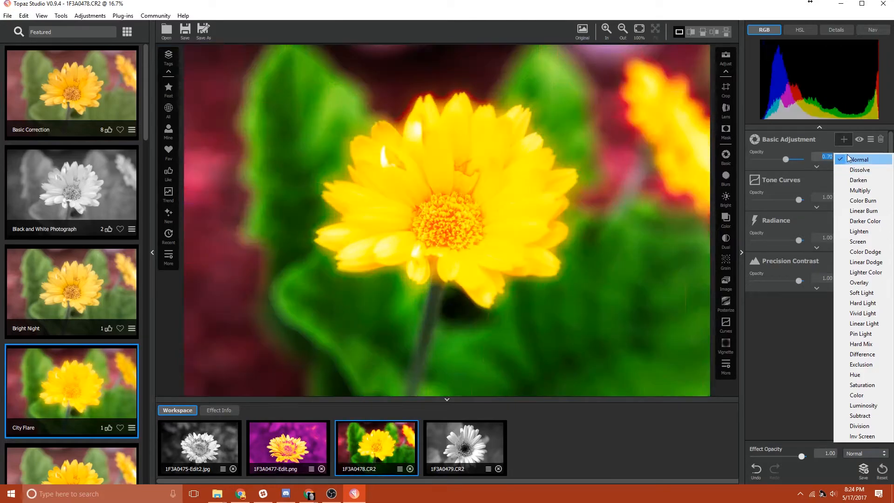
pyautogui.click(846, 159)
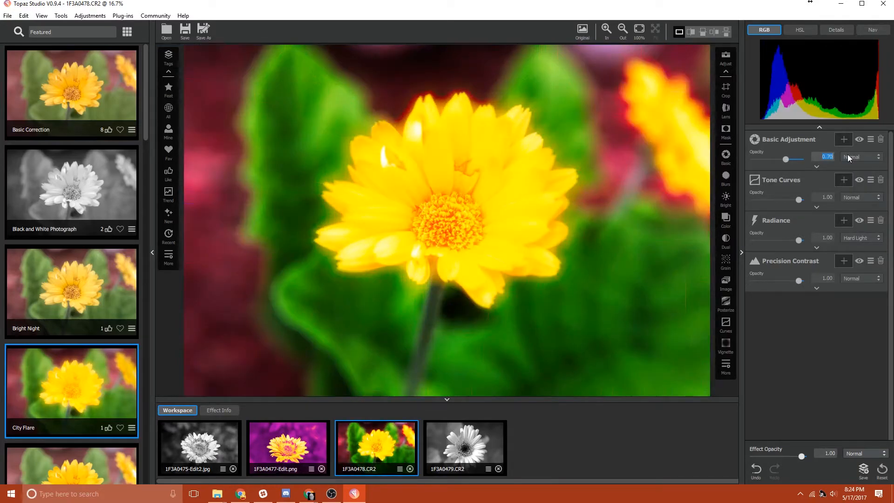
# Step: Paste a copy of the Basic Adjustment at the end of the adjustment stack and delete the pasted copy
pyautogui.click(871, 140)
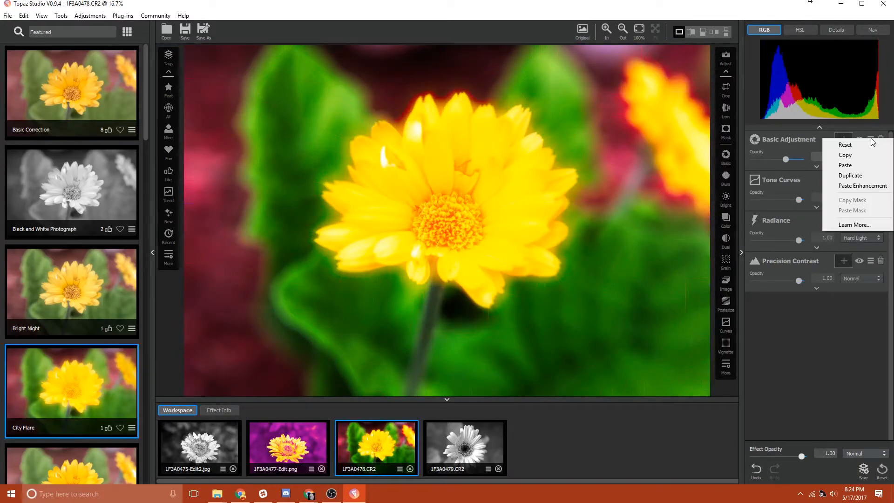
pyautogui.click(854, 165)
pyautogui.click(870, 138)
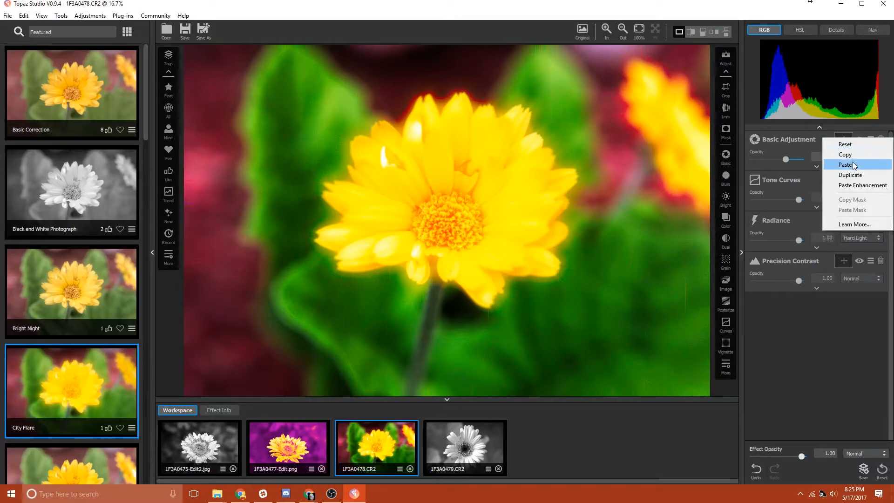
pyautogui.click(854, 165)
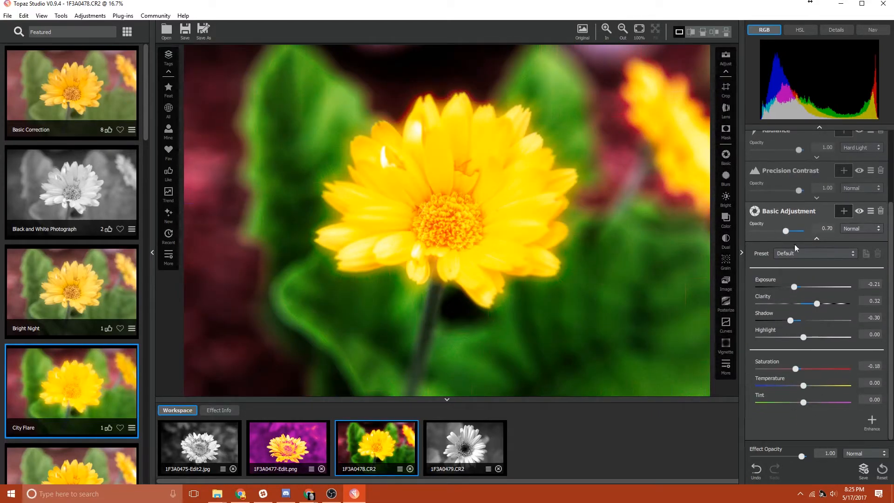
pyautogui.click(816, 238)
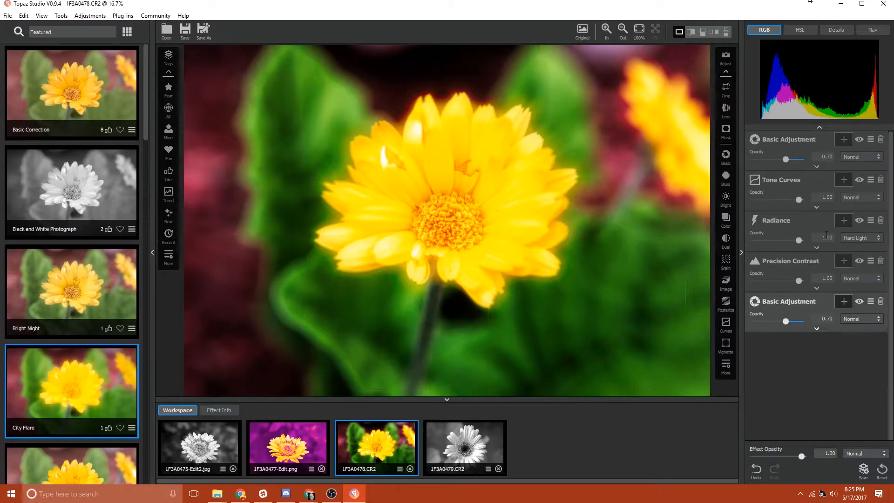
pyautogui.click(880, 301)
pyautogui.click(870, 139)
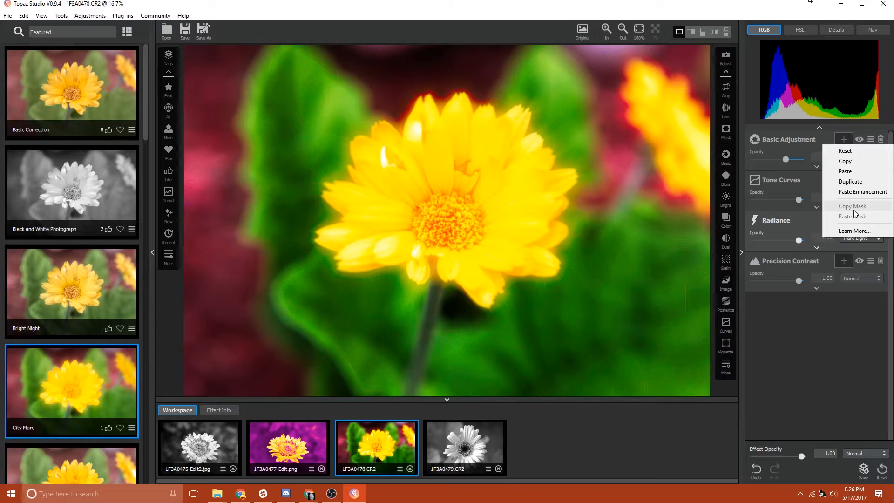
pyautogui.press('Escape')
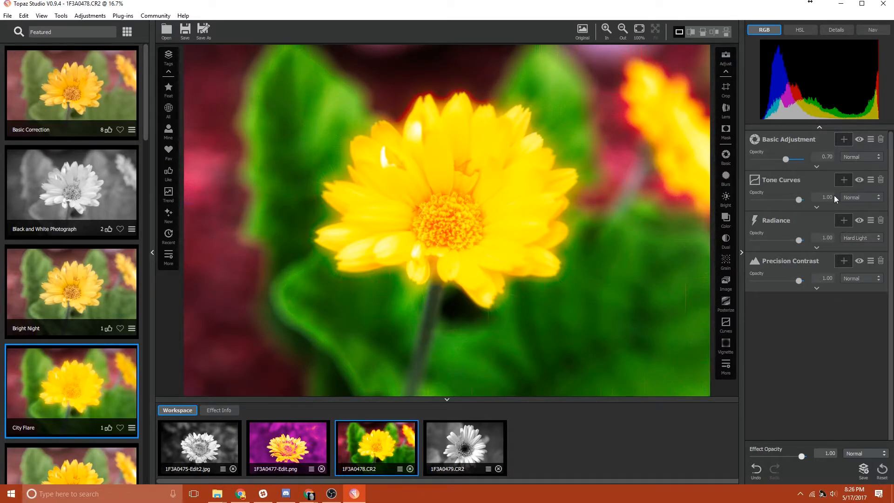
# Step: Try the Saturation Boost, Darker and Cooler presets on the Basic Adjustment and undo the preset changes
pyautogui.click(815, 165)
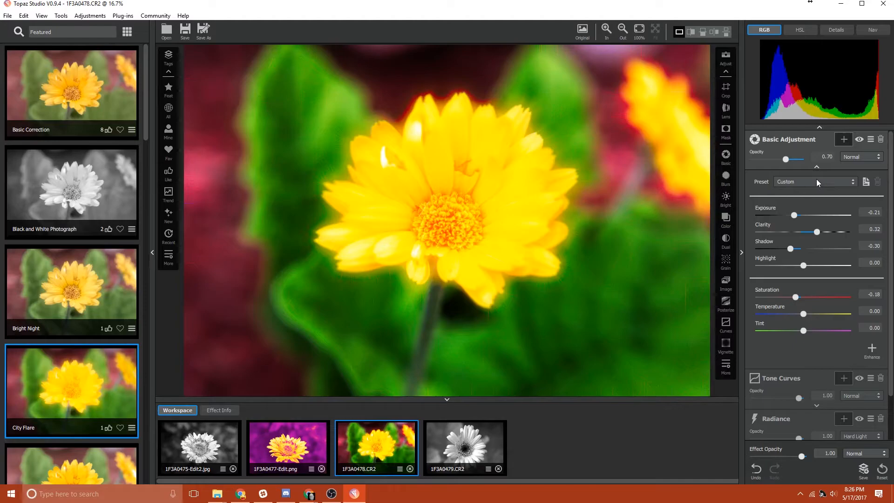
pyautogui.click(805, 183)
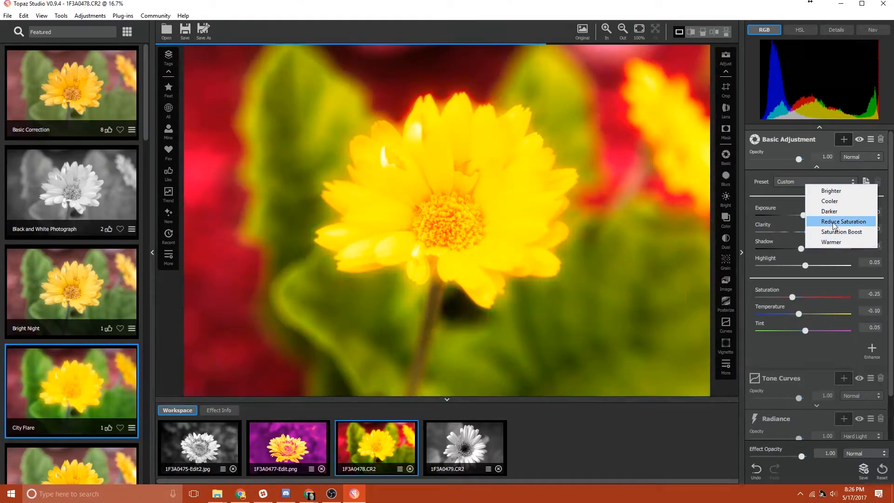
pyautogui.click(831, 231)
pyautogui.click(813, 183)
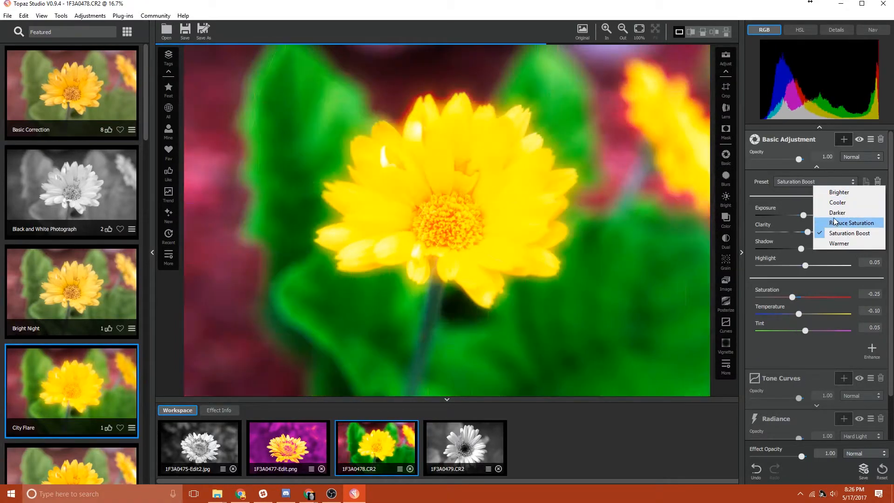
pyautogui.click(836, 213)
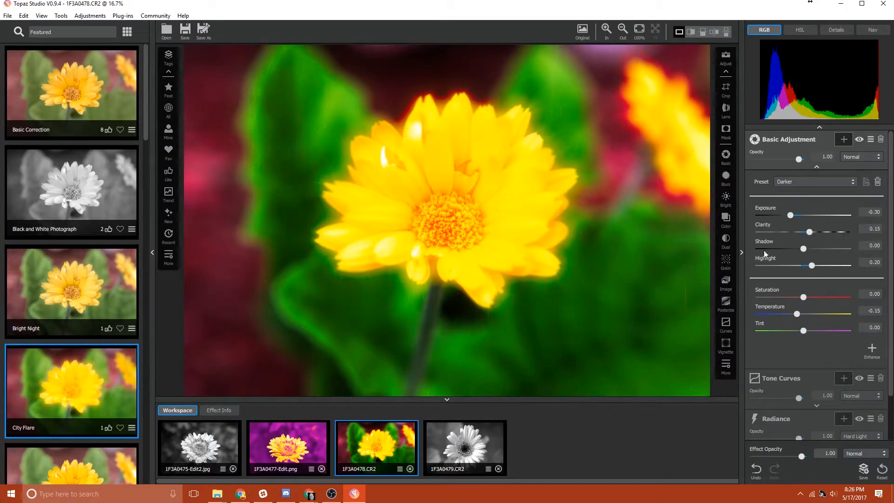
pyautogui.click(820, 183)
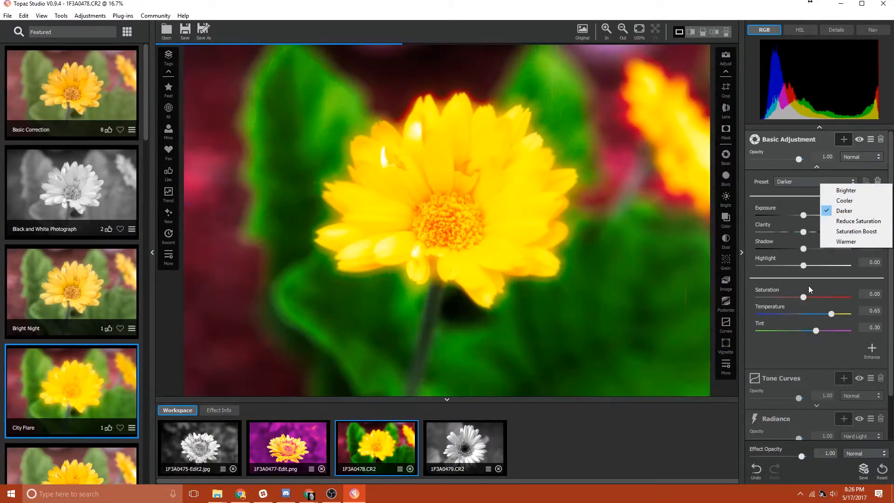
pyautogui.click(752, 467)
pyautogui.click(753, 468)
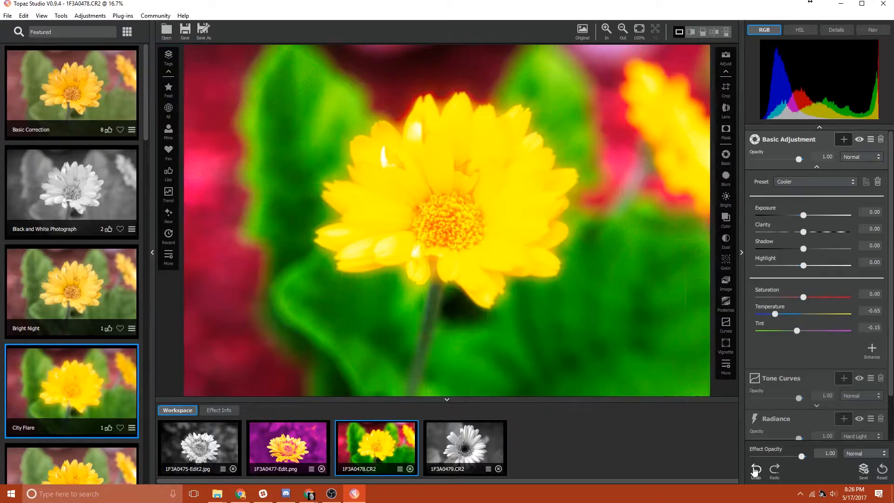
pyautogui.click(753, 468)
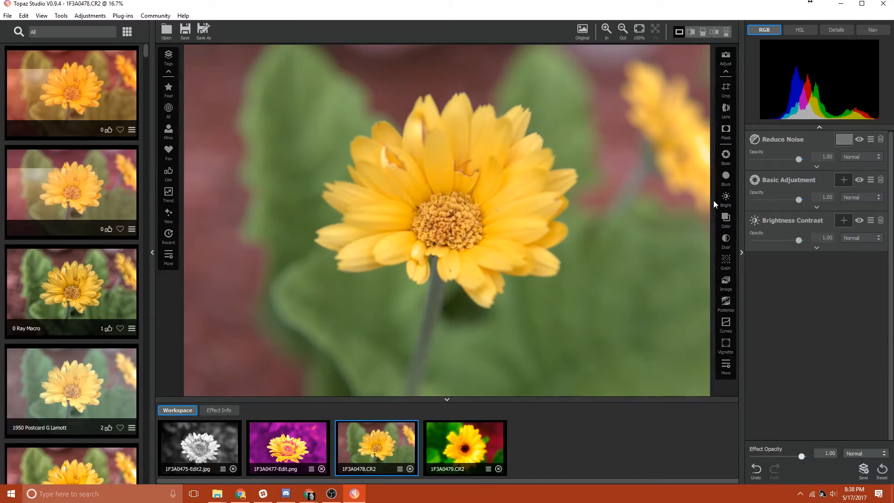
pyautogui.click(724, 375)
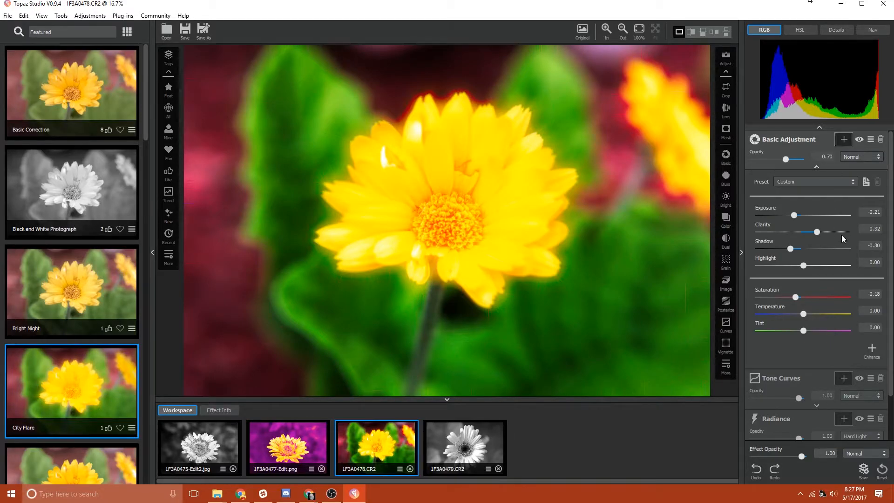
# Step: Remove the Tone Curves adjustment and hide the Radiance and Precision Contrast adjustments
pyautogui.scroll(-1, 841, 235)
pyautogui.click(859, 328)
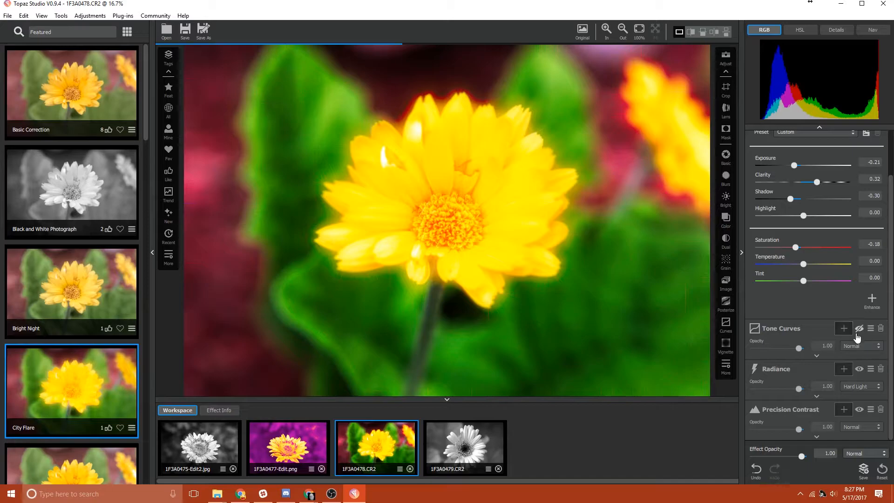
pyautogui.click(859, 369)
pyautogui.click(859, 409)
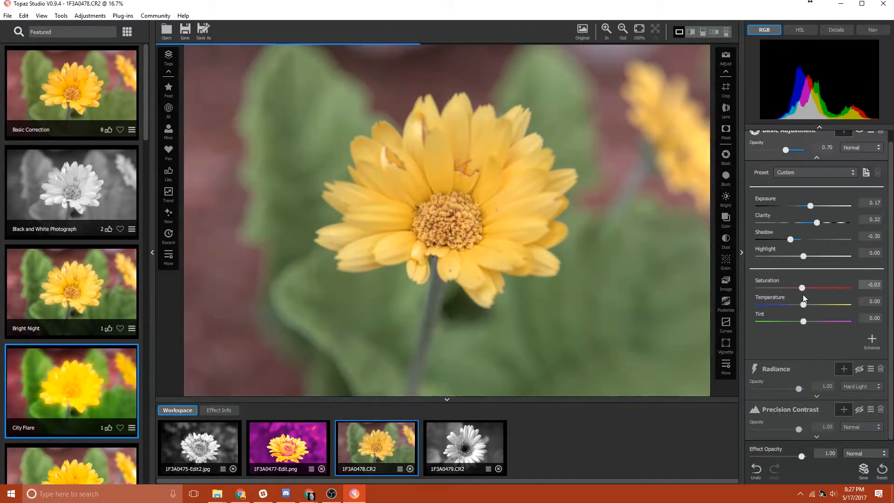
# Step: Set the Basic Adjustment's exposure to 0.17 and its saturation to 1.00
pyautogui.click(808, 292)
pyautogui.moveTo(803, 289); pyautogui.dragTo(851, 285)
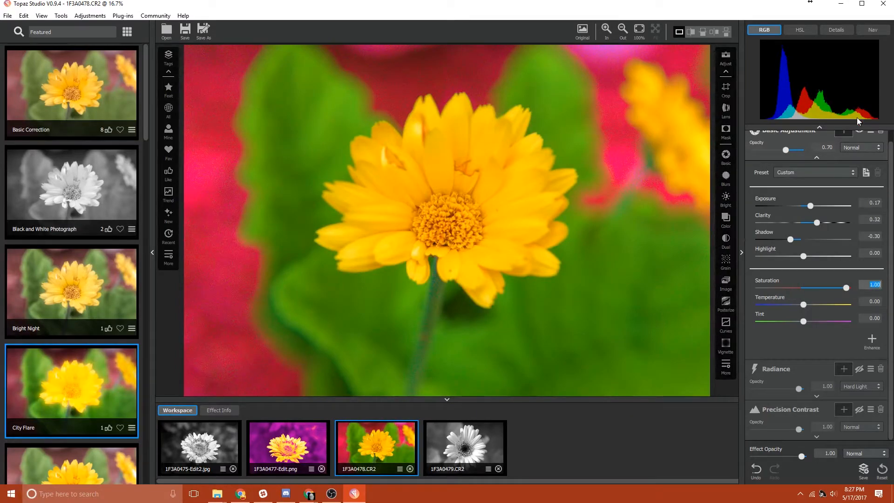
# Step: Mask the Basic Adjustment with a color selection at mask density 0.00, hue 0.33 and range 0.14 to exclude the greens
pyautogui.scroll(1, 838, 147)
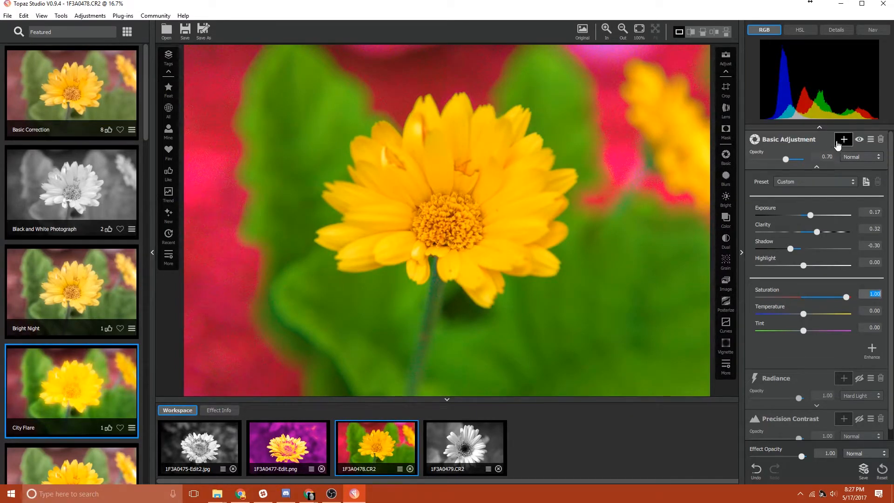
pyautogui.click(838, 141)
pyautogui.click(839, 141)
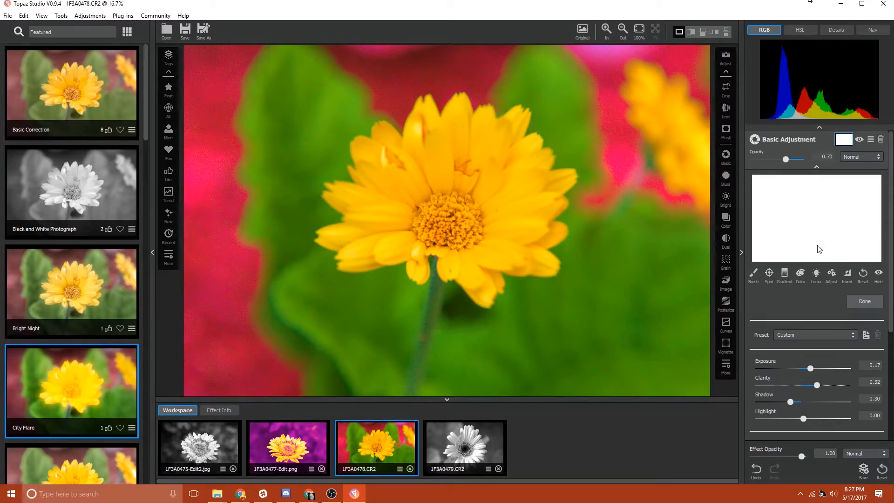
pyautogui.click(799, 274)
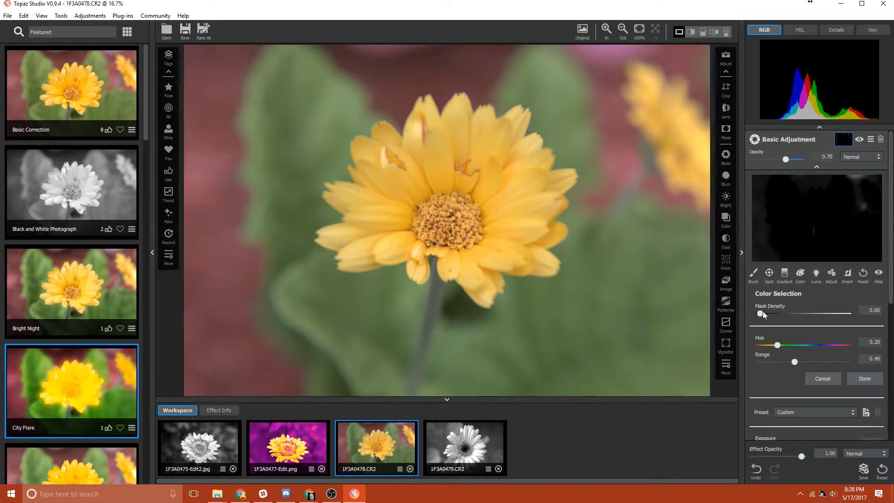
pyautogui.moveTo(766, 309); pyautogui.dragTo(772, 367)
pyautogui.moveTo(793, 345); pyautogui.dragTo(788, 344)
pyautogui.click(769, 313)
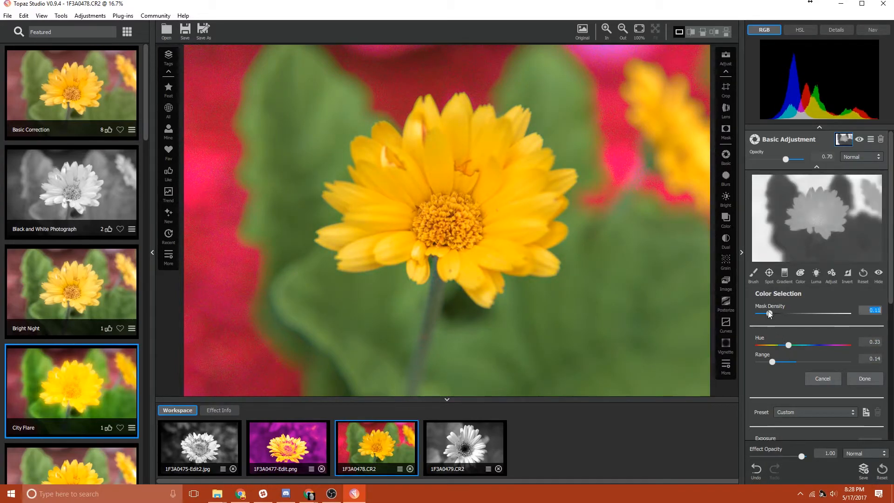
pyautogui.moveTo(769, 314); pyautogui.dragTo(745, 318)
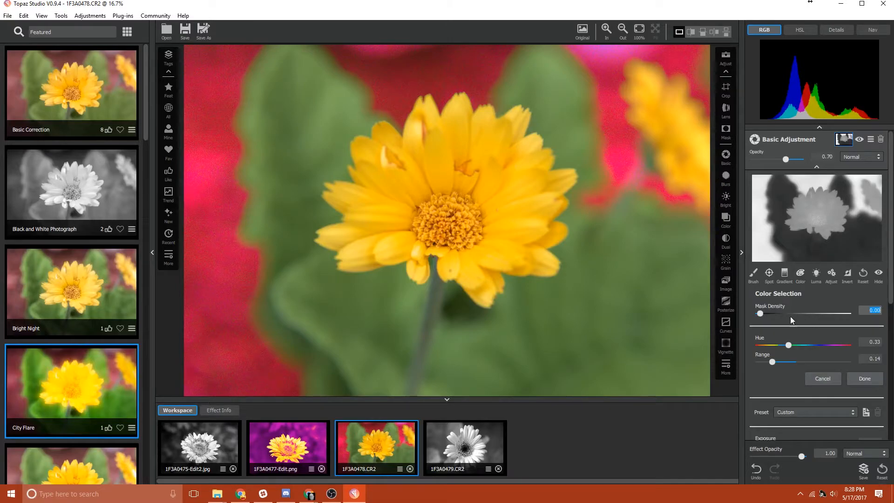
pyautogui.click(861, 382)
# Step: Add a second color selection to the mask for the reds with mask density 0.16, hue 0.00 and range 0.07
pyautogui.click(840, 138)
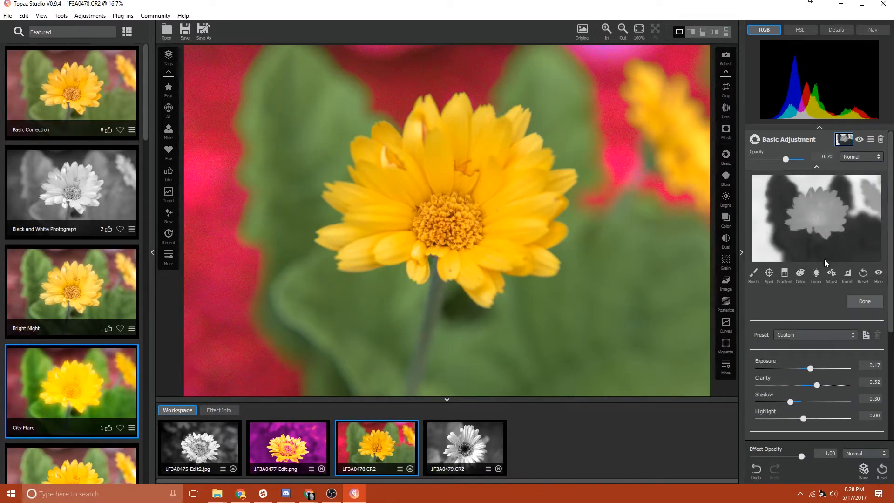
pyautogui.click(800, 274)
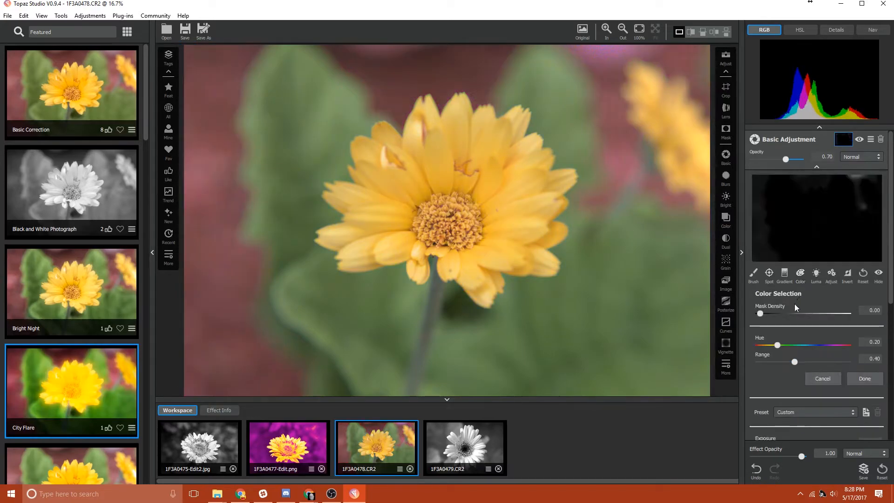
pyautogui.moveTo(775, 345); pyautogui.dragTo(848, 344)
pyautogui.moveTo(794, 362); pyautogui.dragTo(766, 359)
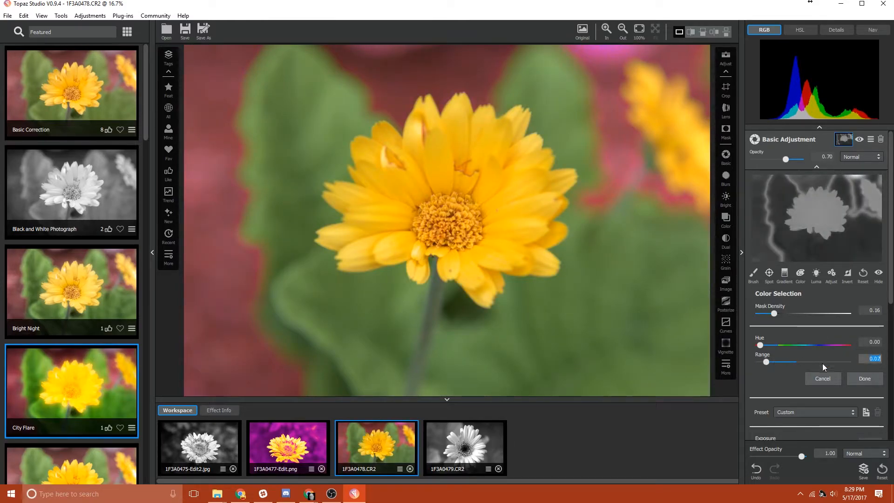
pyautogui.click(870, 358)
# Step: Paint the background around the main flower out of the mask with the Mask Brush at density 0.00, radius 0.57 and softness 0.92
pyautogui.click(754, 275)
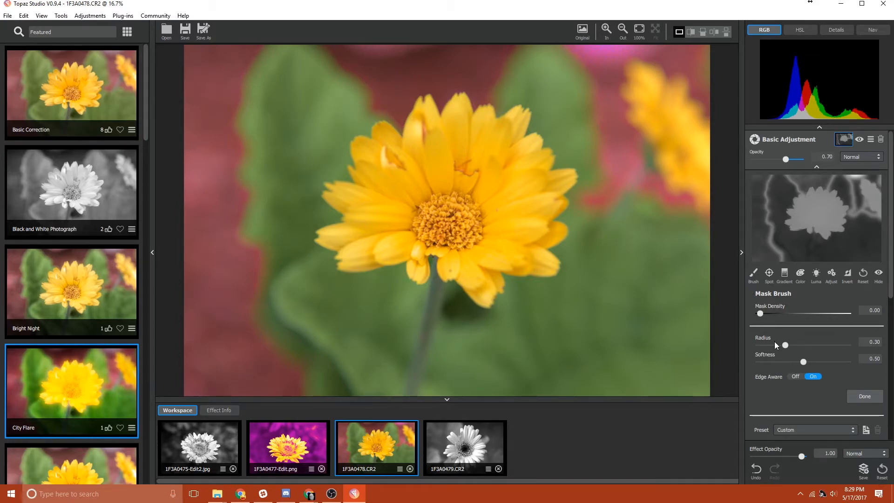
pyautogui.moveTo(784, 343)
pyautogui.mouseDown()
pyautogui.moveTo(799, 351)
pyautogui.moveTo(817, 342)
pyautogui.moveTo(808, 363)
pyautogui.moveTo(852, 365)
pyautogui.moveTo(833, 372)
pyautogui.moveTo(843, 371)
pyautogui.moveTo(840, 379)
pyautogui.mouseUp()
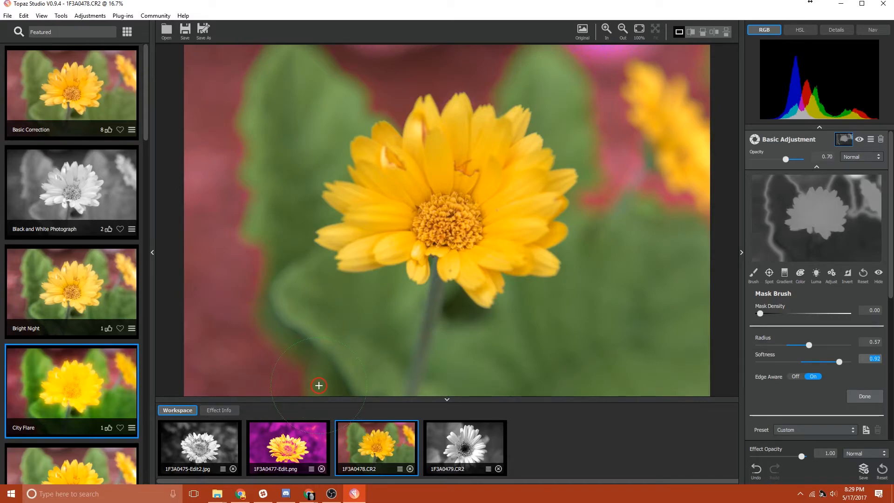
pyautogui.moveTo(317, 378)
pyautogui.mouseDown()
pyautogui.moveTo(279, 297)
pyautogui.moveTo(254, 147)
pyautogui.moveTo(260, 110)
pyautogui.moveTo(269, 75)
pyautogui.moveTo(297, 66)
pyautogui.moveTo(368, 115)
pyautogui.moveTo(378, 100)
pyautogui.mouseUp()
pyautogui.moveTo(497, 95)
pyautogui.mouseDown()
pyautogui.moveTo(517, 110)
pyautogui.moveTo(585, 56)
pyautogui.moveTo(629, 220)
pyautogui.moveTo(698, 267)
pyautogui.mouseUp()
pyautogui.moveTo(656, 56)
pyautogui.mouseDown()
pyautogui.moveTo(575, 130)
pyautogui.moveTo(628, 303)
pyautogui.moveTo(522, 321)
pyautogui.moveTo(321, 279)
pyautogui.moveTo(335, 131)
pyautogui.moveTo(551, 375)
pyautogui.moveTo(188, 367)
pyautogui.moveTo(365, 43)
pyautogui.moveTo(696, 231)
pyautogui.mouseUp()
pyautogui.moveTo(607, 241)
pyautogui.mouseDown()
pyautogui.moveTo(663, 176)
pyautogui.moveTo(670, 214)
pyautogui.mouseUp()
# Step: Paint the main flower back into the Basic Adjustment mask with the Mask Brush at density 1.00 and radius 0.45
pyautogui.moveTo(761, 313); pyautogui.dragTo(848, 308)
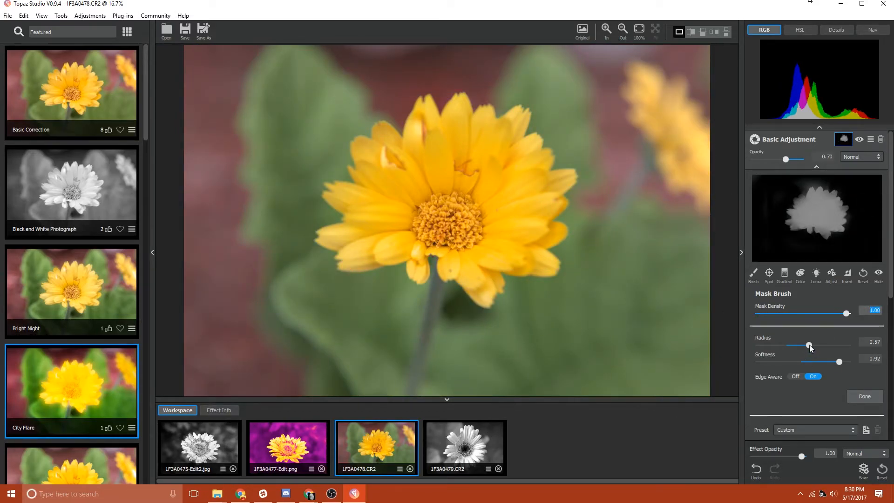
pyautogui.moveTo(809, 345); pyautogui.dragTo(797, 345)
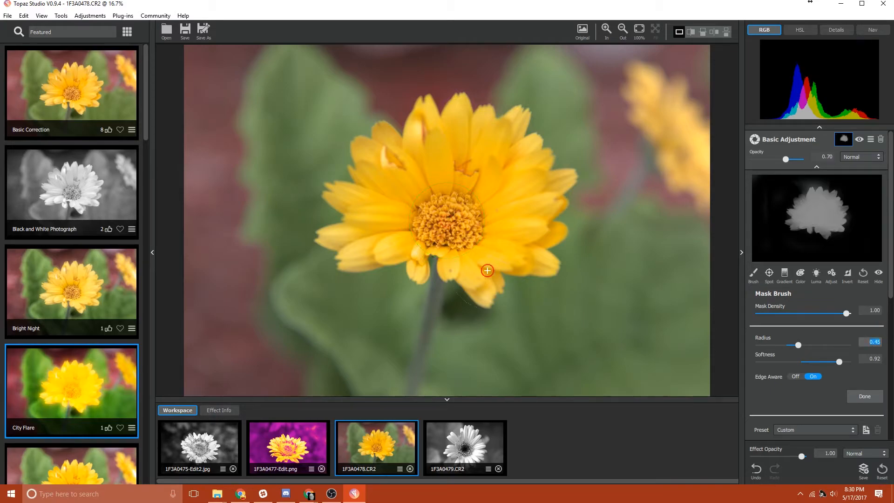
pyautogui.moveTo(465, 274)
pyautogui.mouseDown()
pyautogui.moveTo(478, 287)
pyautogui.moveTo(494, 272)
pyautogui.moveTo(472, 248)
pyautogui.moveTo(504, 244)
pyautogui.moveTo(536, 260)
pyautogui.moveTo(517, 228)
pyautogui.moveTo(545, 225)
pyautogui.moveTo(535, 213)
pyautogui.moveTo(548, 185)
pyautogui.moveTo(502, 136)
pyautogui.moveTo(501, 125)
pyautogui.moveTo(495, 137)
pyautogui.moveTo(462, 121)
pyautogui.moveTo(442, 131)
pyautogui.moveTo(433, 124)
pyautogui.moveTo(420, 153)
pyautogui.moveTo(404, 161)
pyautogui.moveTo(379, 145)
pyautogui.moveTo(361, 216)
pyautogui.moveTo(351, 208)
pyautogui.moveTo(360, 232)
pyautogui.moveTo(348, 256)
pyautogui.moveTo(401, 241)
pyautogui.moveTo(409, 260)
pyautogui.moveTo(430, 242)
pyautogui.moveTo(502, 248)
pyautogui.moveTo(427, 202)
pyautogui.moveTo(484, 156)
pyautogui.moveTo(456, 210)
pyautogui.moveTo(428, 178)
pyautogui.mouseUp()
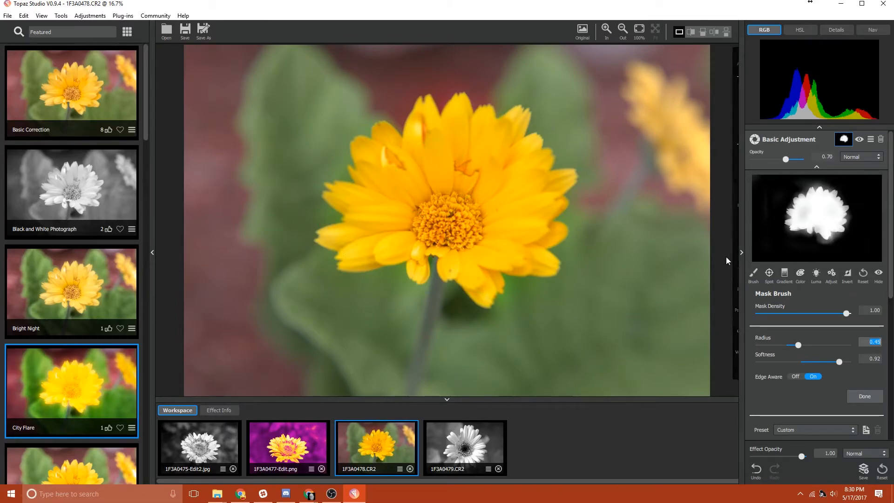
# Step: Compare the photo with and without the masked Basic Adjustment by toggling its visibility
pyautogui.click(860, 139)
pyautogui.click(861, 140)
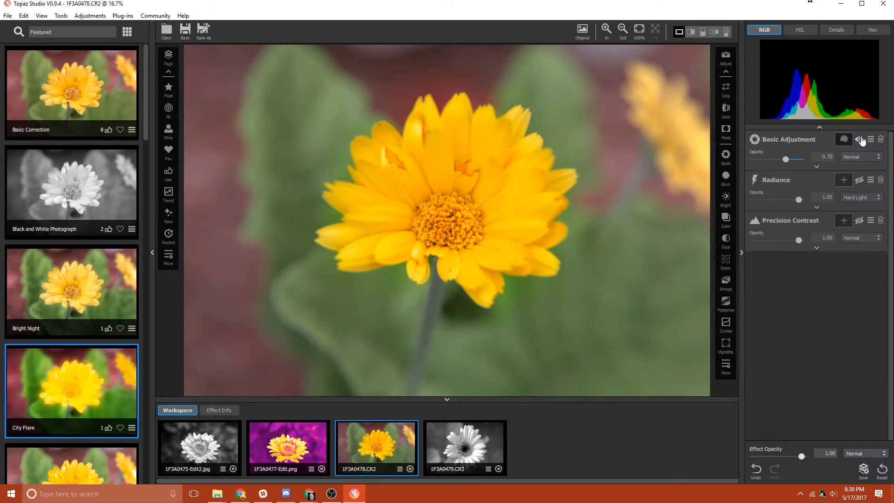
pyautogui.click(856, 147)
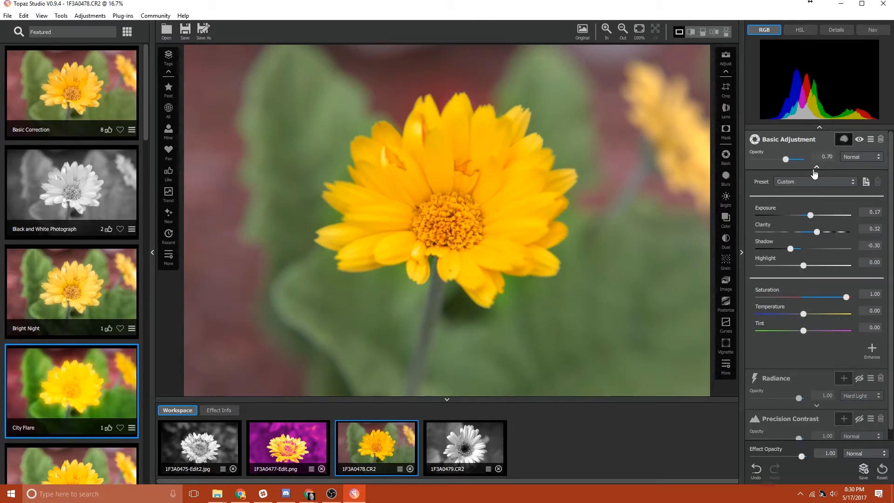
# Step: Refine the Basic Adjustment's mask with a luminosity selection and apply it
pyautogui.click(845, 139)
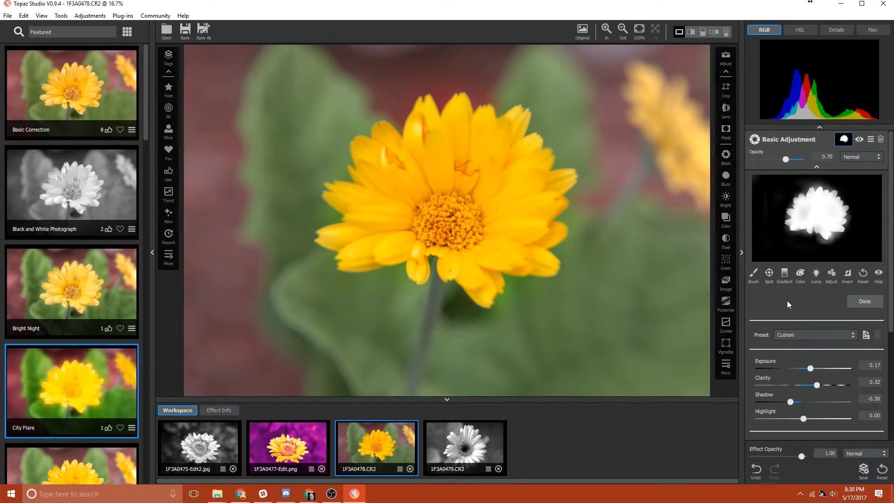
pyautogui.click(815, 274)
pyautogui.moveTo(777, 345); pyautogui.dragTo(792, 365)
pyautogui.click(864, 377)
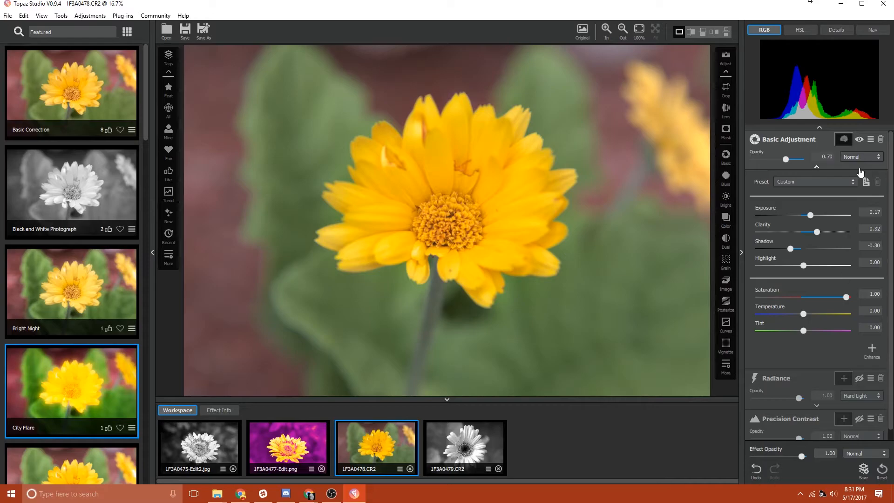
# Step: Copy the Basic Adjustment's mask and paste it onto the re-enabled Radiance adjustment, comparing the photo with and without Radiance
pyautogui.click(844, 138)
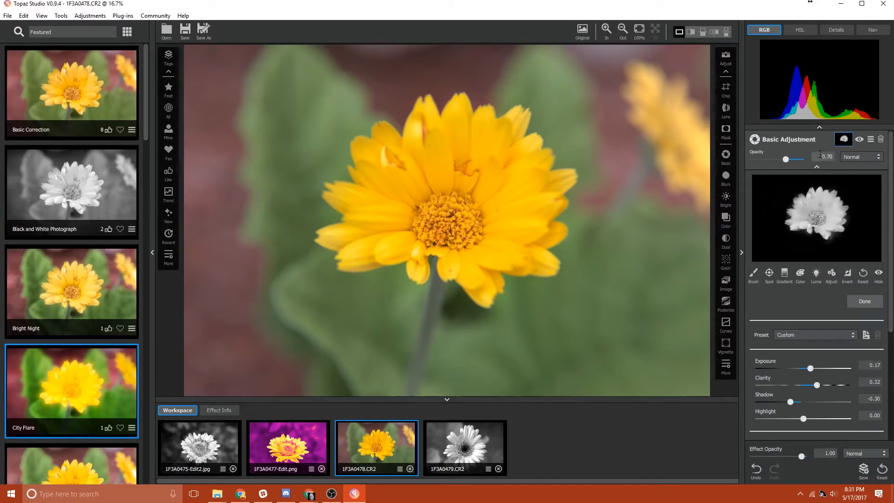
pyautogui.click(871, 142)
pyautogui.click(854, 196)
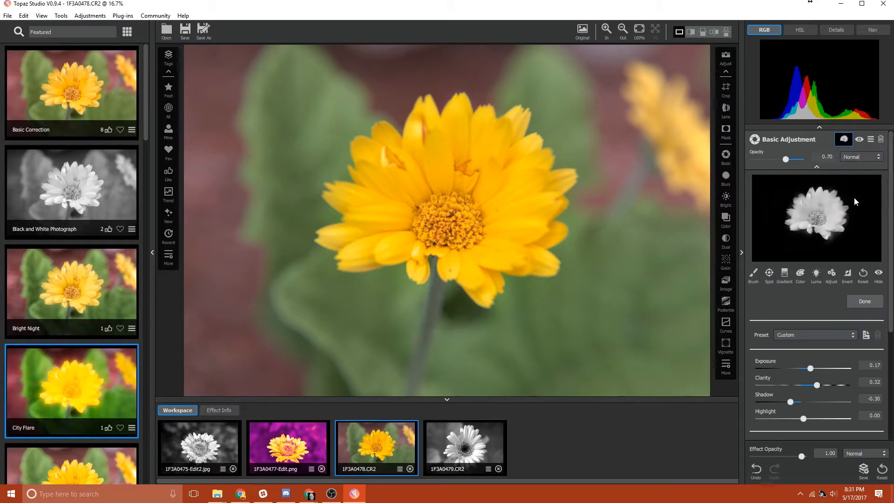
pyautogui.click(817, 166)
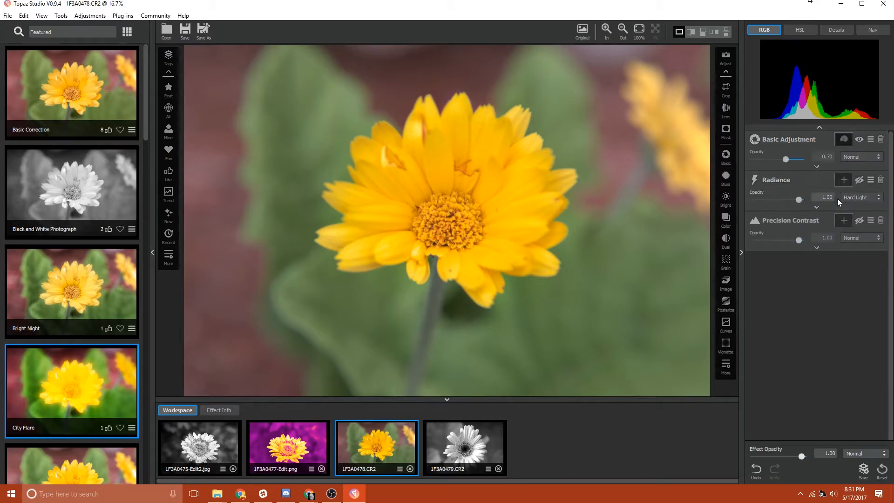
pyautogui.click(859, 180)
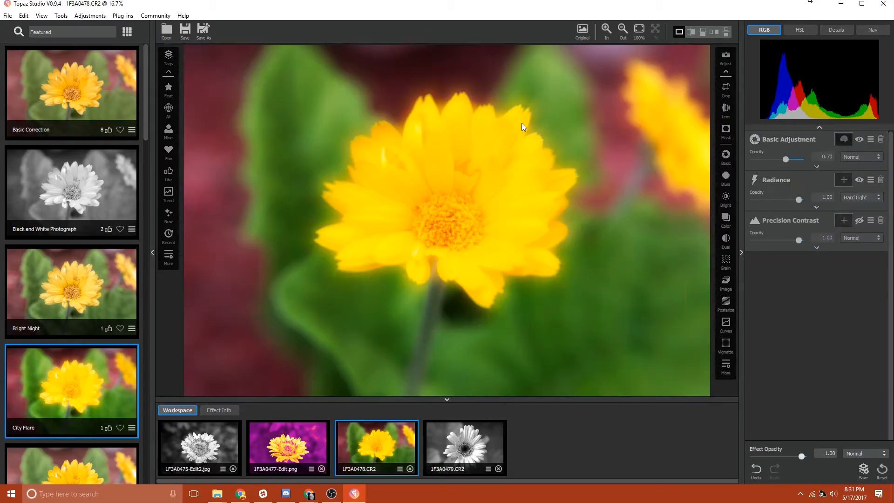
pyautogui.click(870, 179)
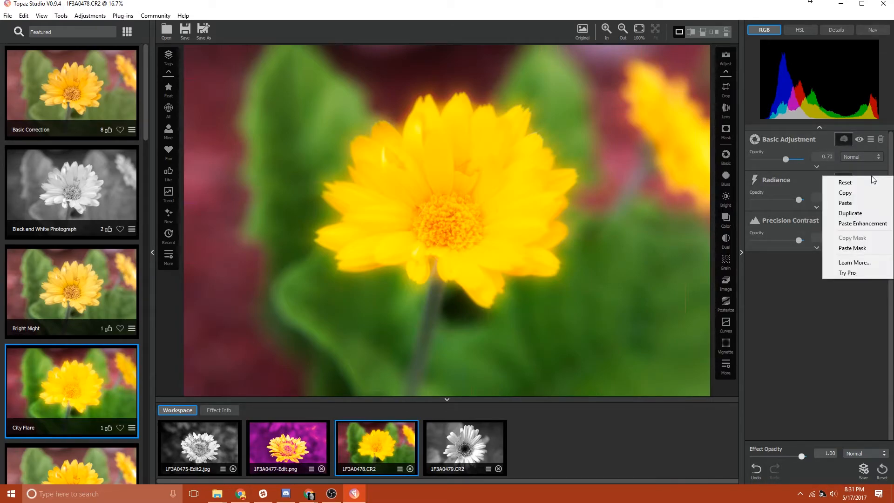
pyautogui.click(861, 247)
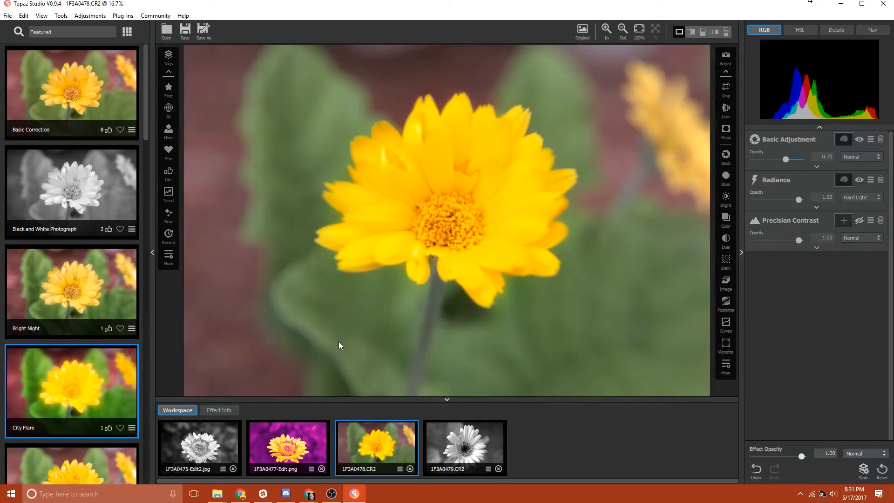
pyautogui.click(859, 180)
pyautogui.click(860, 181)
# Step: Feather the Radiance mask by 0.29 with edge-aware feather on, and fine-tune the mask's contrast and density
pyautogui.click(844, 181)
pyautogui.click(816, 315)
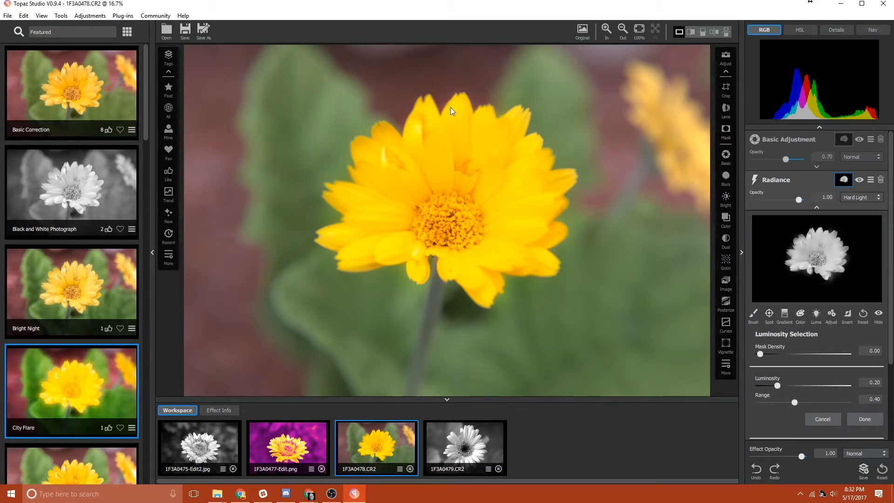
pyautogui.click(833, 319)
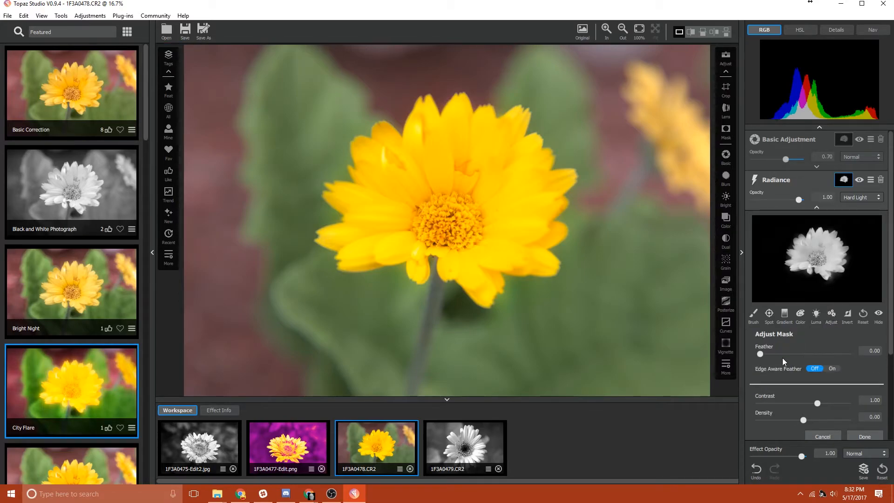
pyautogui.moveTo(760, 353); pyautogui.dragTo(785, 355)
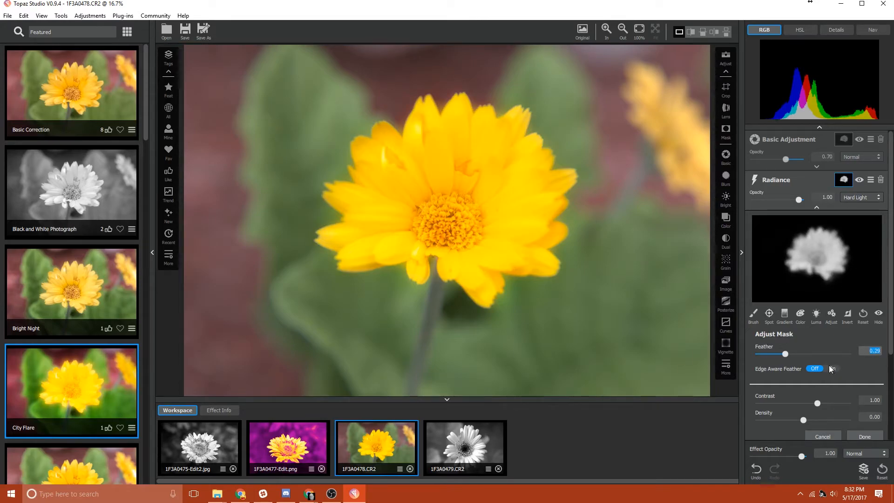
pyautogui.click(832, 368)
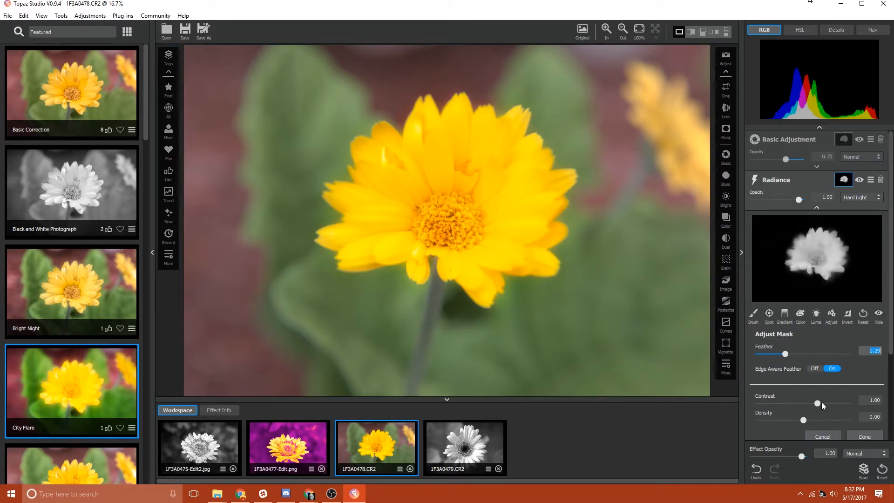
pyautogui.scroll(-1, 880, 366)
pyautogui.click(819, 367)
pyautogui.moveTo(820, 367); pyautogui.dragTo(803, 384)
pyautogui.click(863, 402)
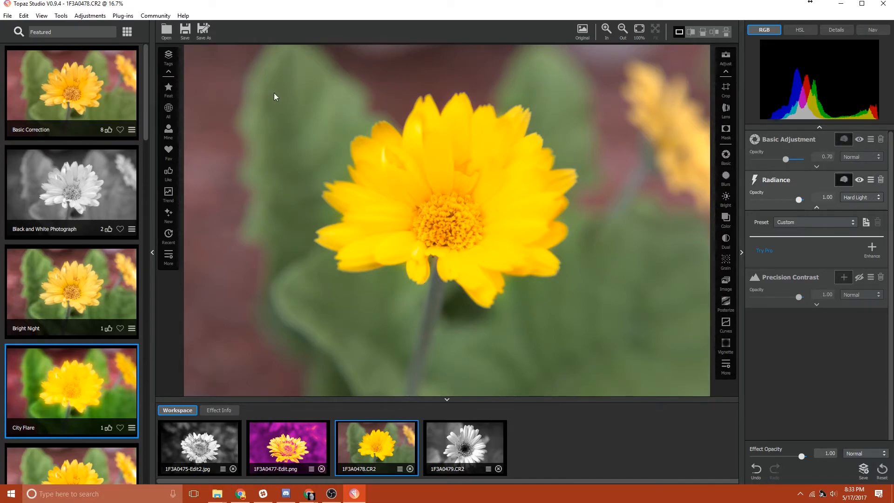
# Step: Save the current adjustments as a non-public effect named Bright Flower 1 with the Glow tag
pyautogui.click(863, 470)
pyautogui.write('Bright Flower 1')
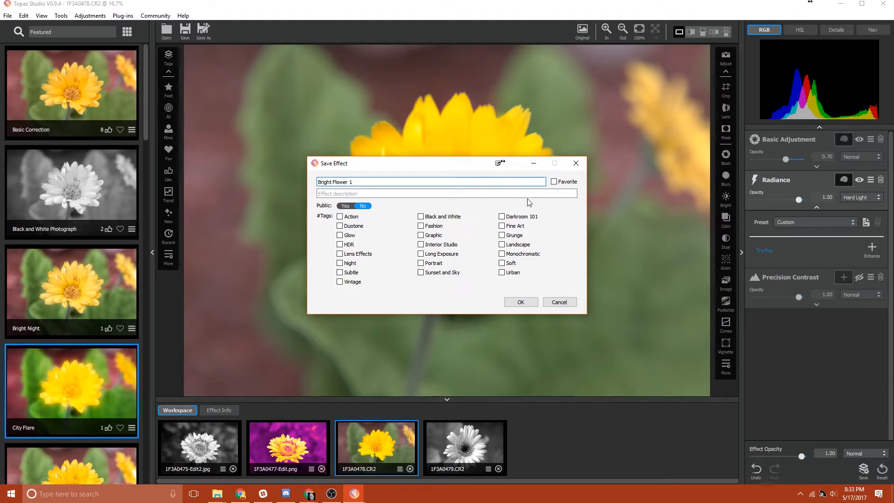
pyautogui.click(352, 237)
pyautogui.click(518, 302)
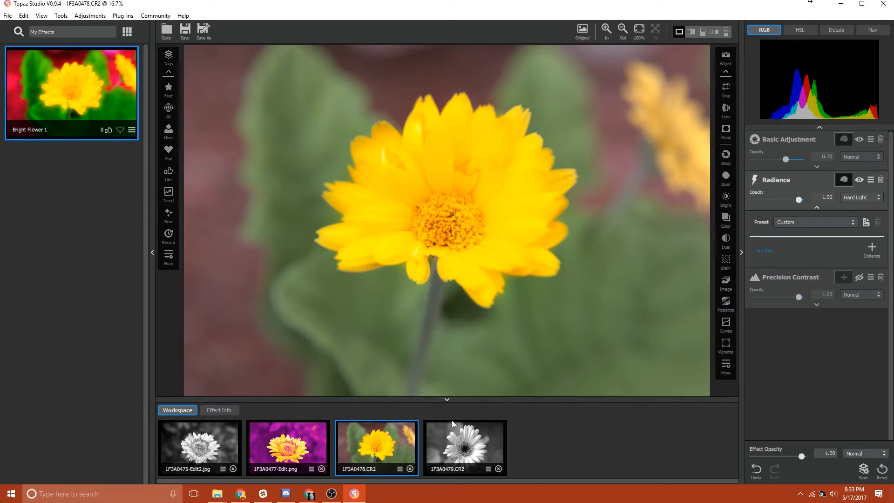
# Step: Show the Basic Adjustment's mask and save a copy of the photo as the JPEG file 1F3A0478-Edit.jpg in the Topaz folder
pyautogui.click(844, 141)
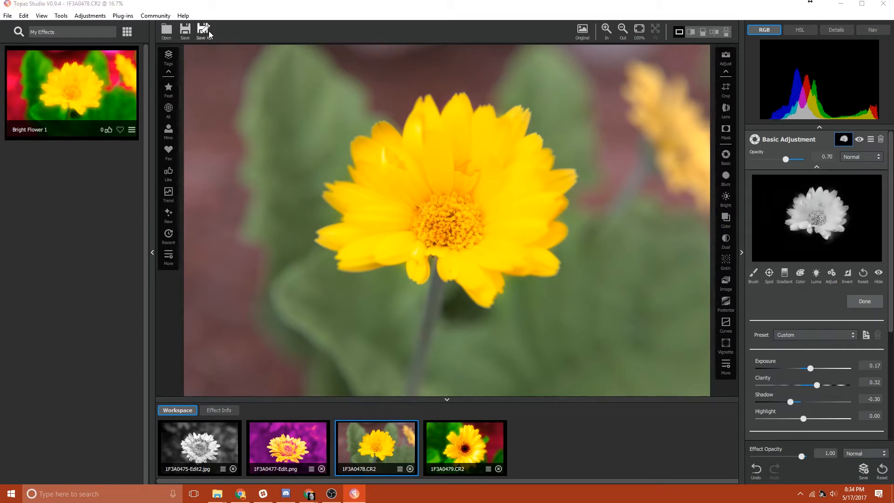
pyautogui.click(204, 30)
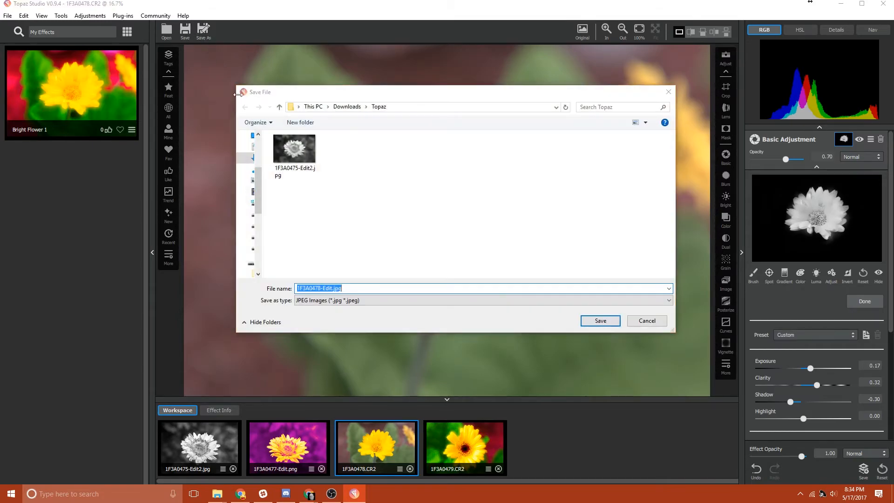
pyautogui.click(357, 301)
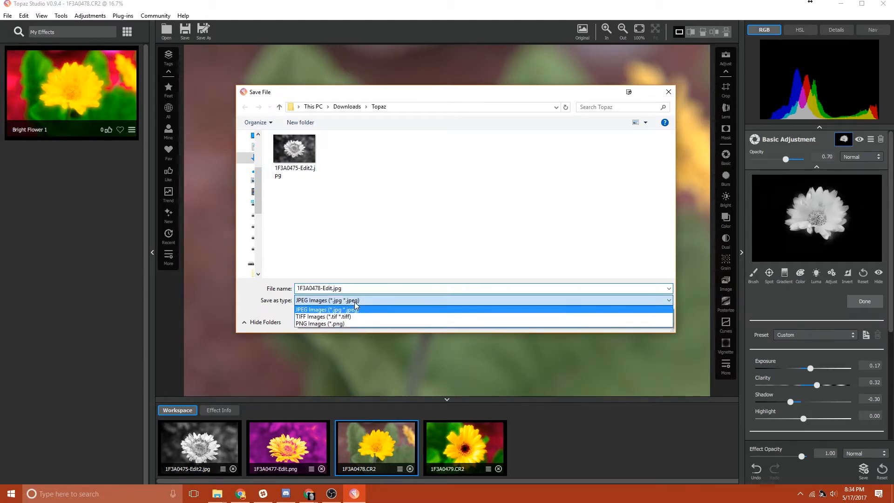
pyautogui.click(507, 301)
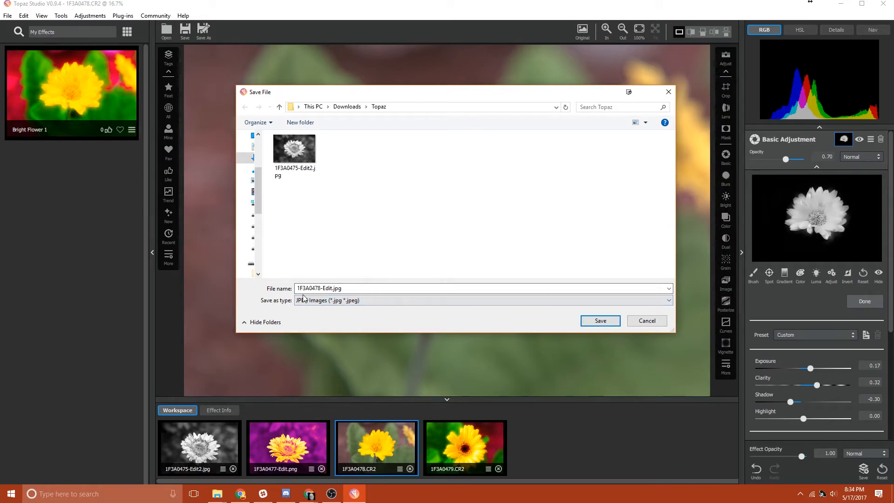
pyautogui.click(587, 321)
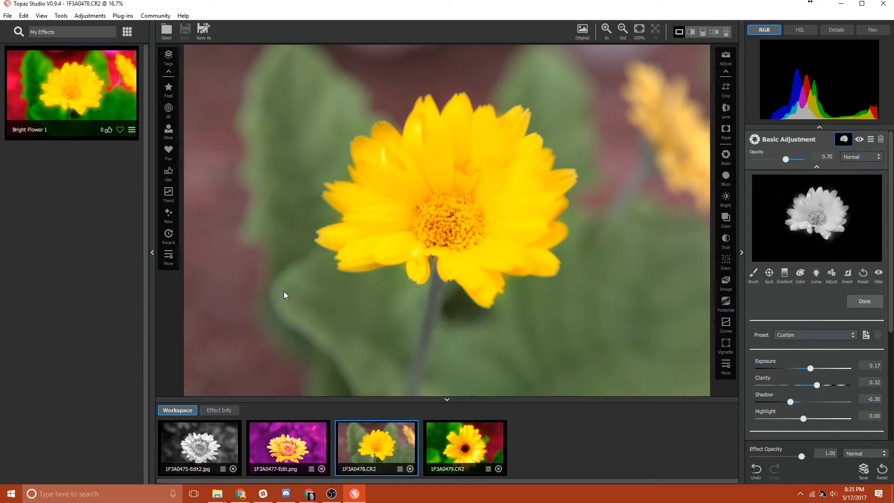
# Step: From the full effects collection, try 0 Ray Macro and 1950 Postcard on the photo, and apply A Basic Correction
pyautogui.scroll(1, 447, 302)
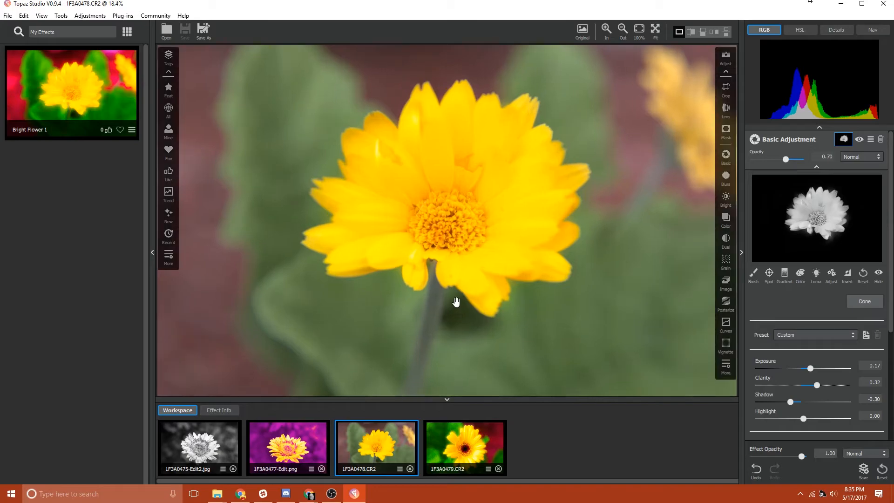
pyautogui.scroll(-2, 447, 356)
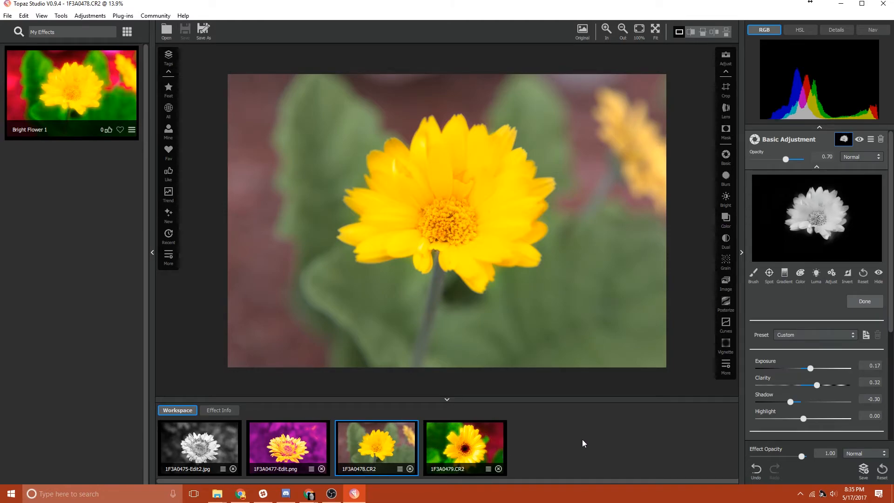
pyautogui.click(168, 111)
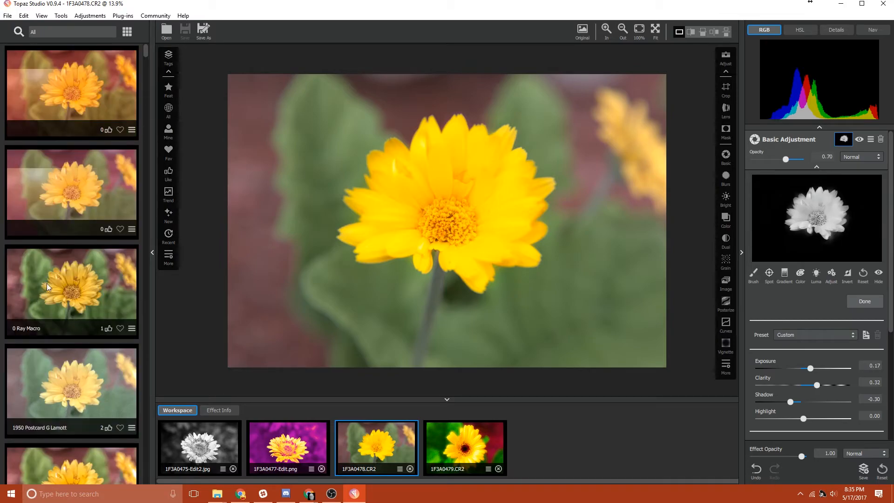
pyautogui.click(47, 279)
pyautogui.click(79, 366)
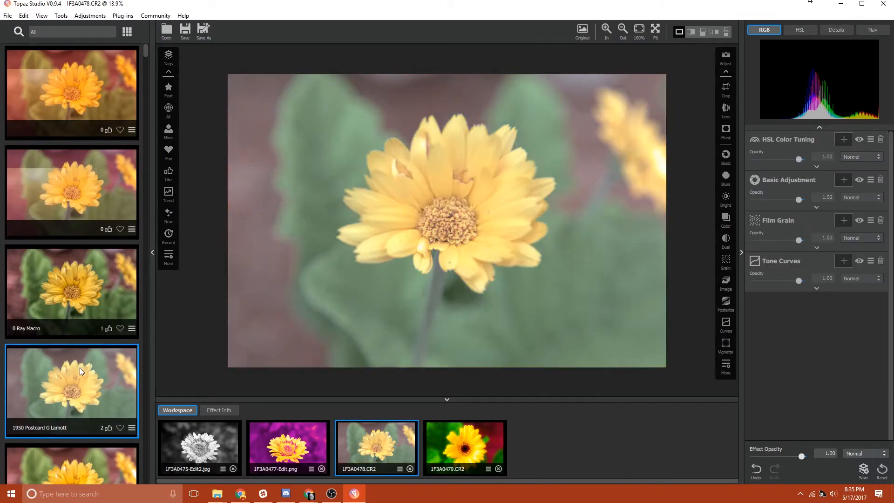
pyautogui.click(69, 451)
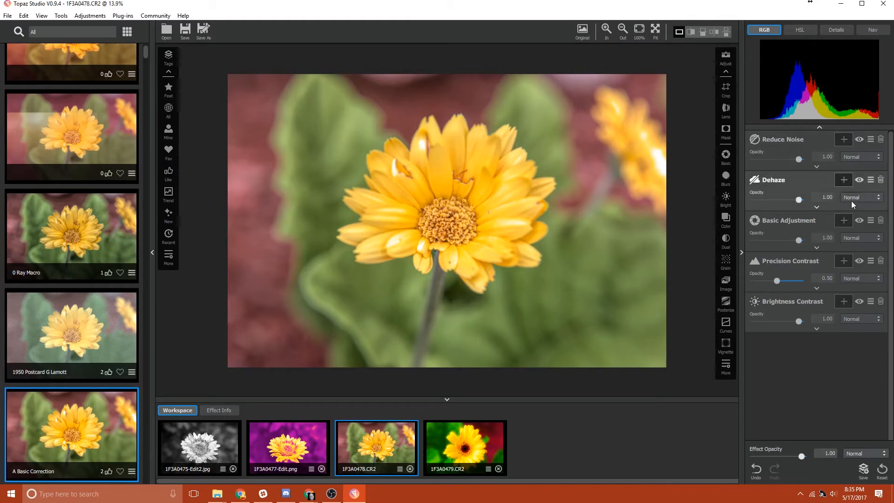
# Step: Delete the Dehaze and Precision Contrast adjustments and open the mask of the Reduce Noise adjustment
pyautogui.click(881, 180)
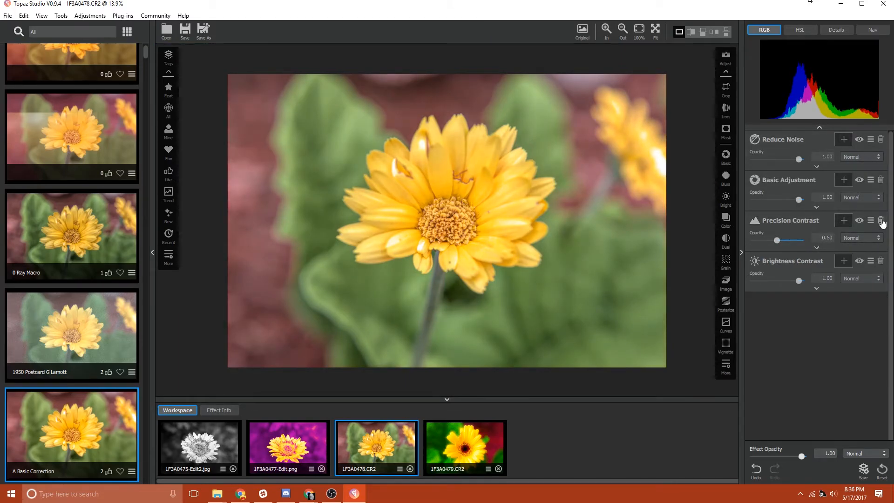
pyautogui.click(881, 220)
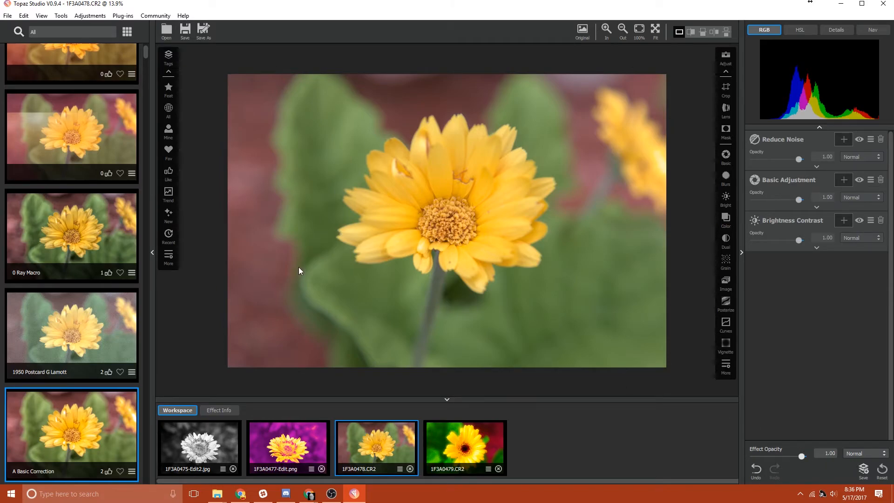
pyautogui.click(843, 139)
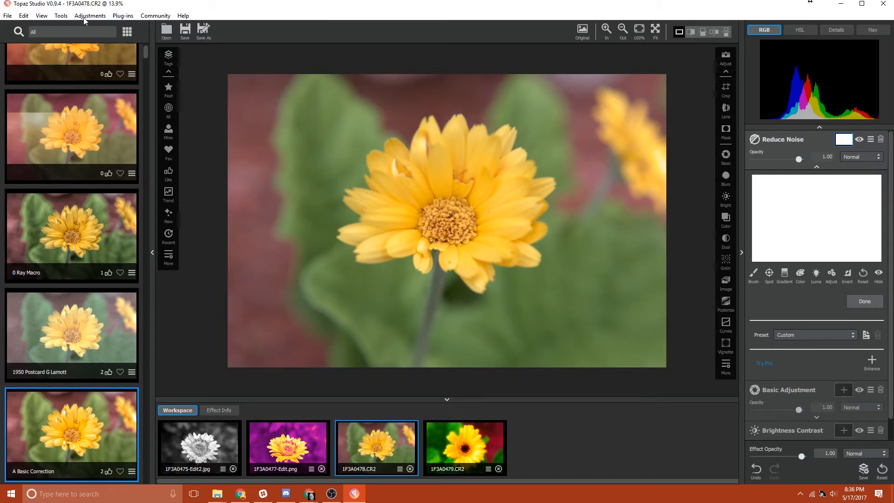
# Step: Open the photo in the Topaz Impression 2 plug-in
pyautogui.click(120, 17)
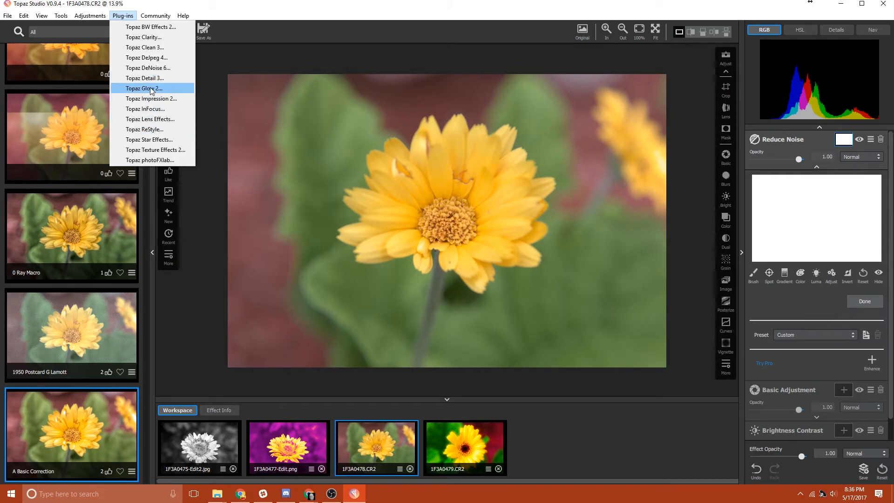
pyautogui.click(161, 99)
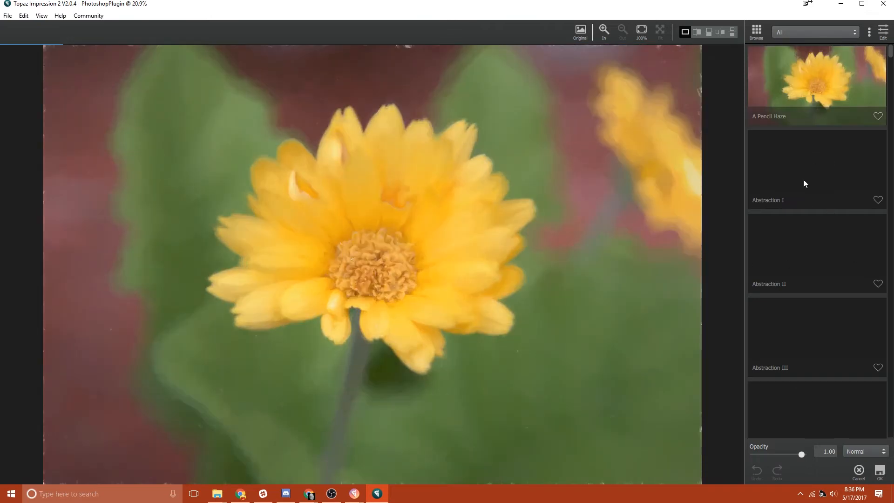
# Step: Apply the Abstraction I effect in Topaz Impression 2, return to Topaz Studio and select the painted image in the workspace
pyautogui.click(820, 172)
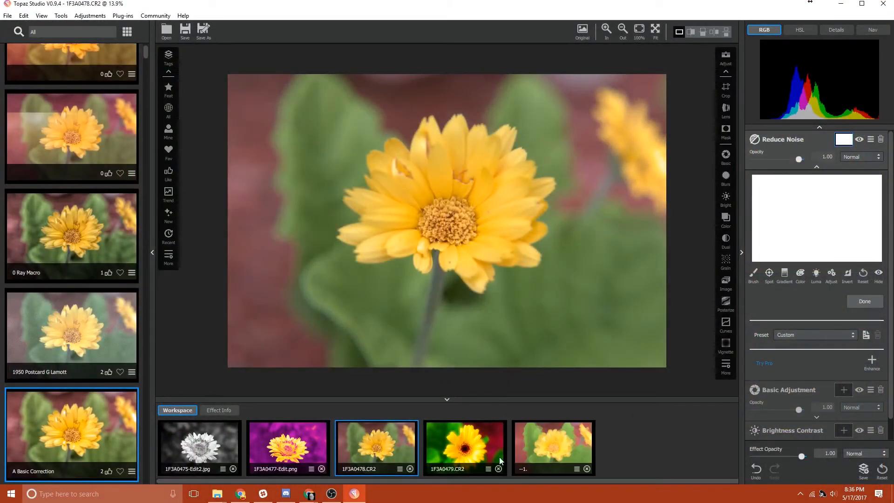
pyautogui.click(534, 446)
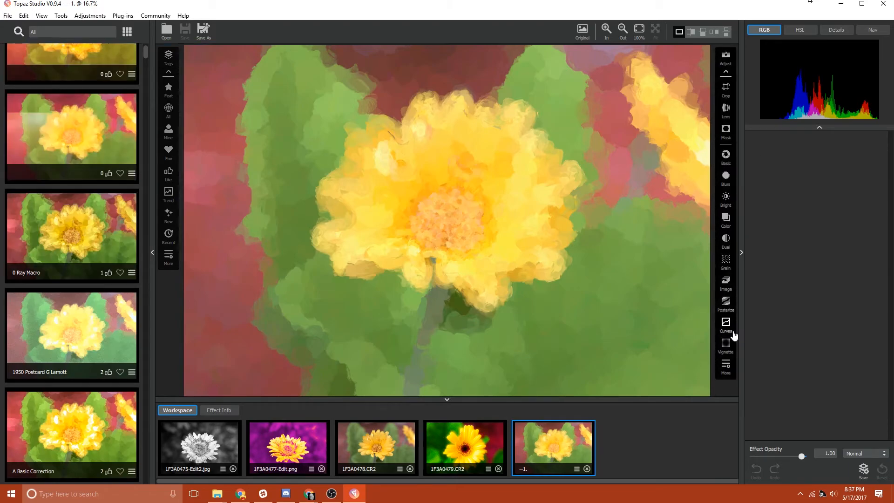
# Step: Look over the adjustments, try 0 Ray Macro and 1950 Postcard on the painted image, and show the list of plug-ins
pyautogui.click(726, 363)
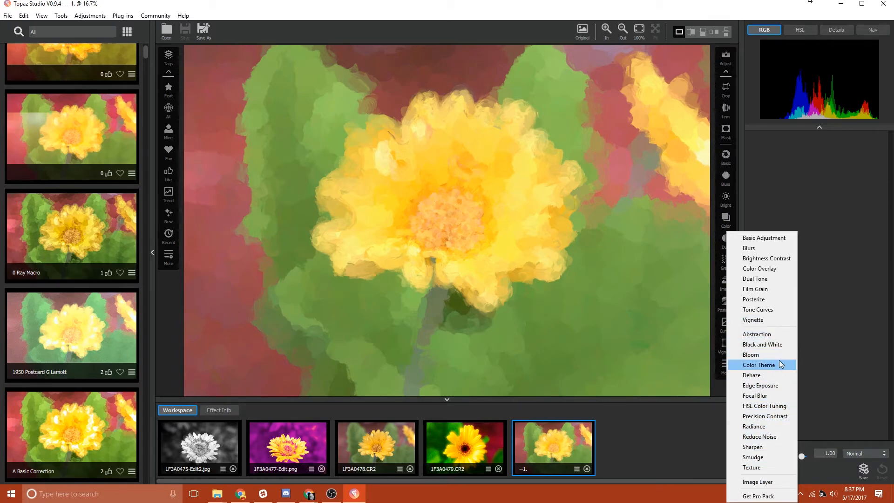
pyautogui.click(823, 276)
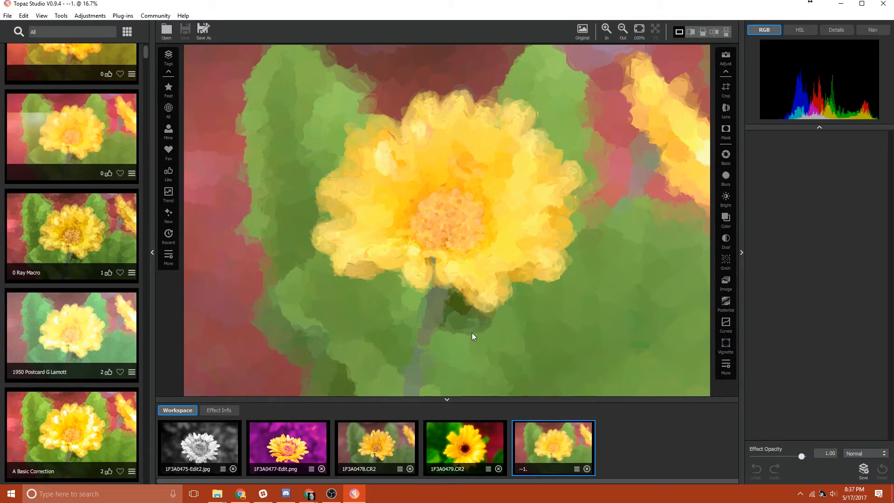
pyautogui.click(96, 122)
pyautogui.click(74, 225)
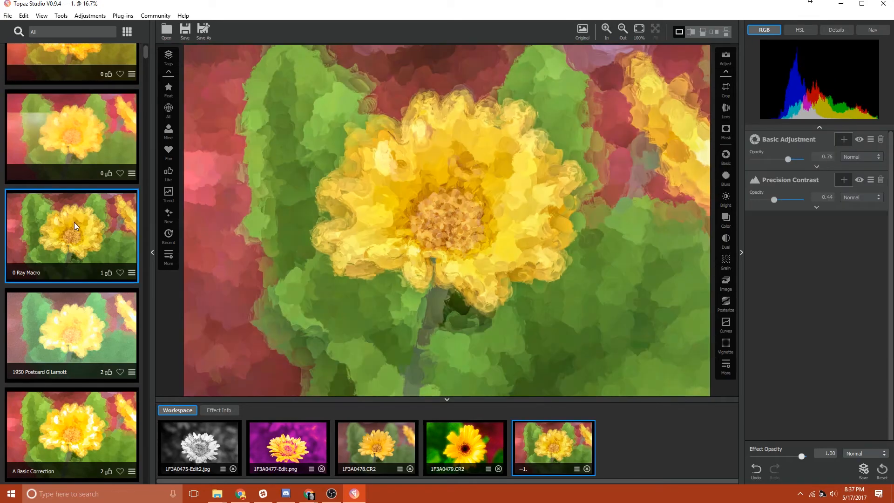
pyautogui.click(68, 326)
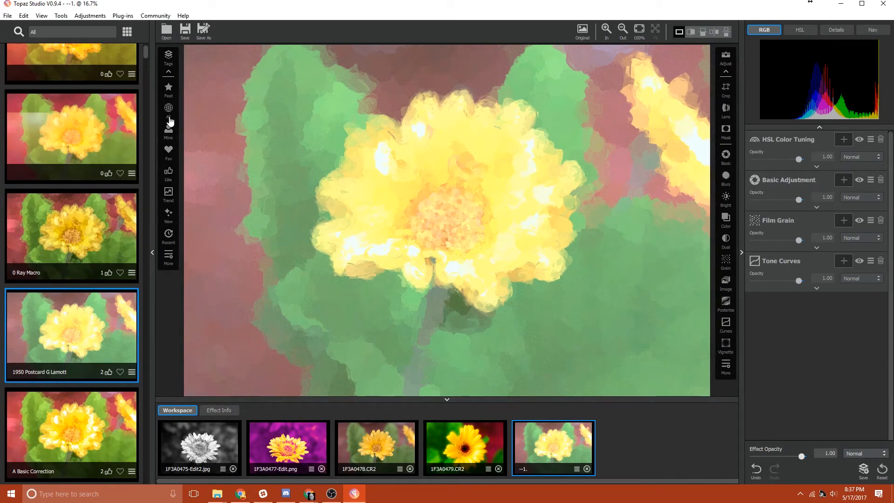
pyautogui.click(121, 16)
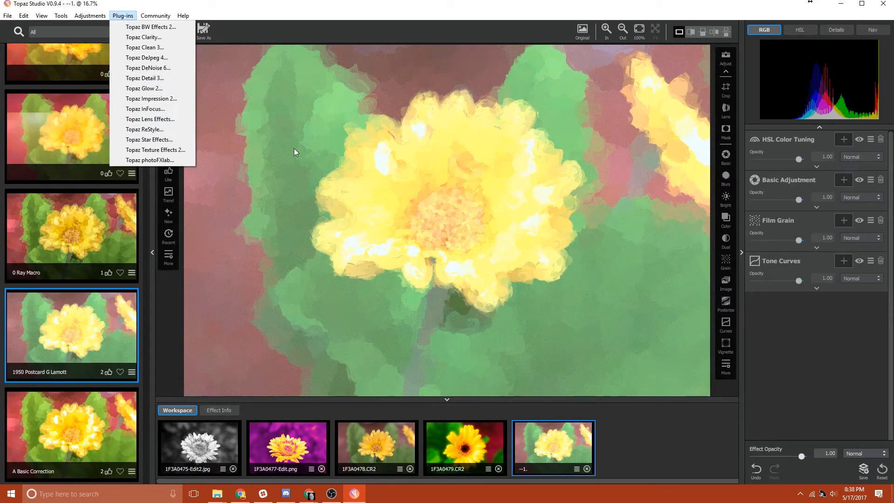
pyautogui.click(161, 80)
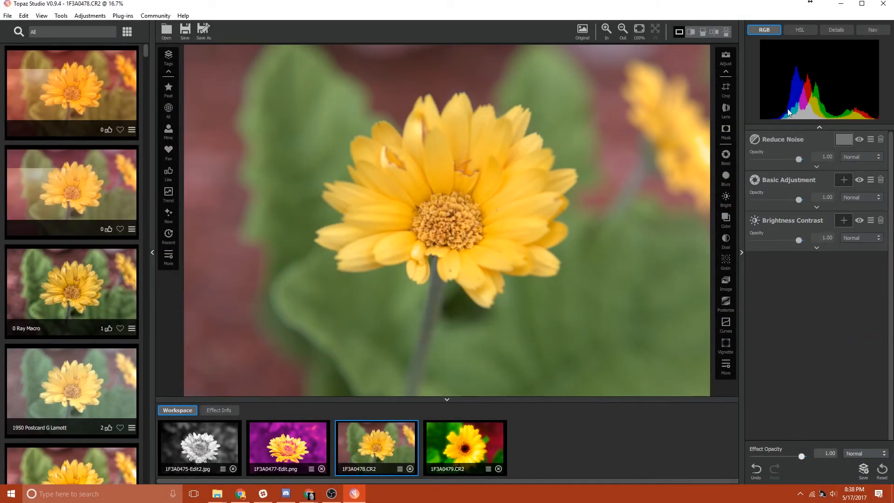
# Step: Compare the unnamed community effect above 0 Ray Macro on 1F3A0478.CR2, and apply 0 Ray Macro
pyautogui.click(46, 253)
pyautogui.click(90, 177)
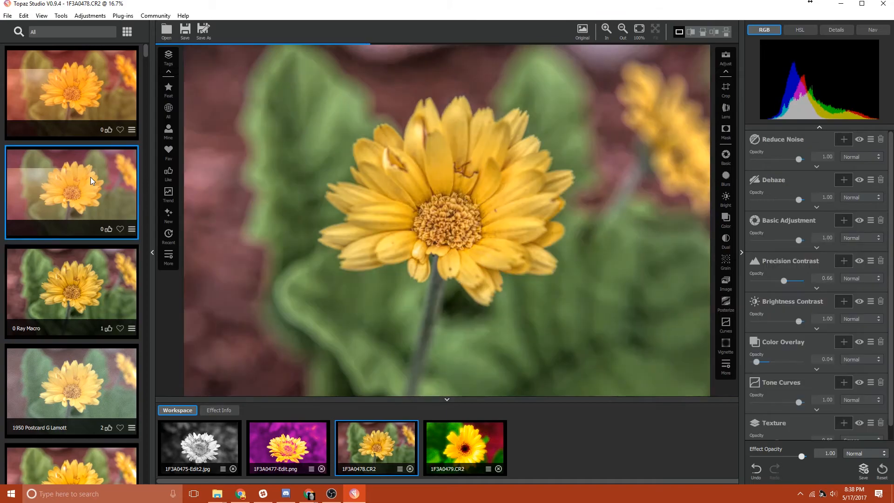
pyautogui.click(69, 282)
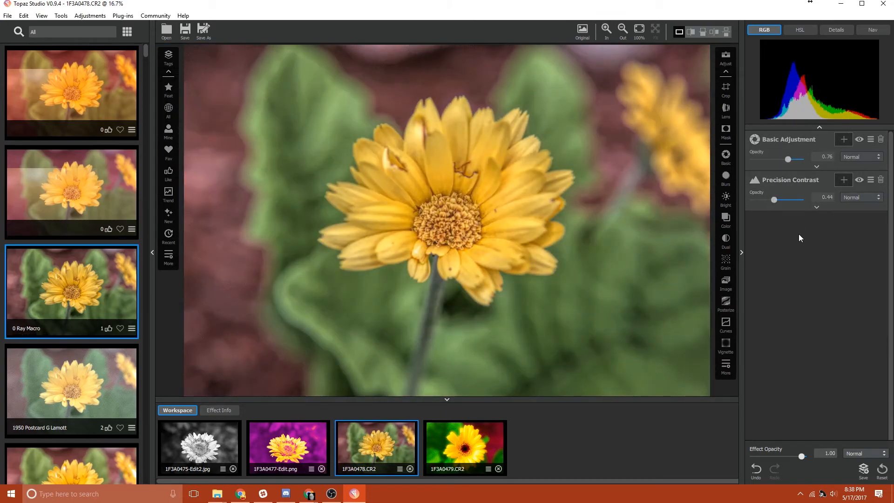
# Step: Check the individual settings of the Basic Adjustment, collapse them and expand the Precision Contrast adjustment
pyautogui.click(816, 166)
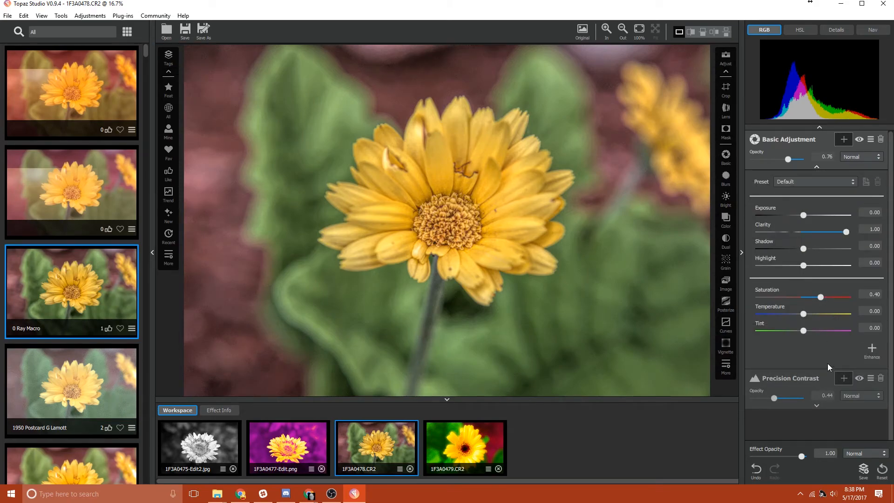
pyautogui.click(817, 167)
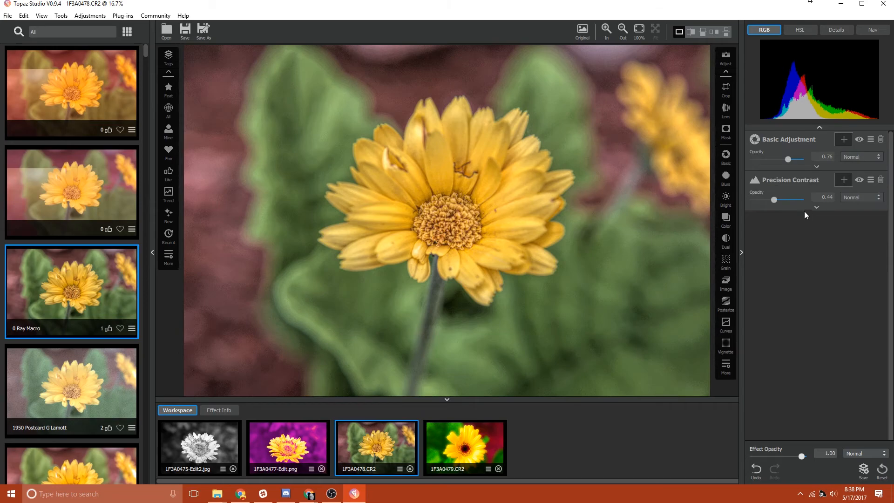
pyautogui.click(816, 207)
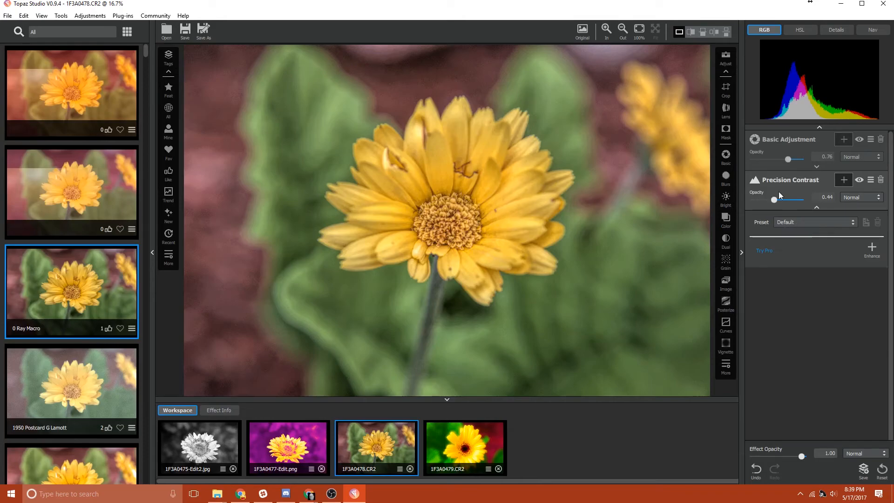
# Step: Look through the options and the available presets of the Precision Contrast adjustment
pyautogui.click(869, 181)
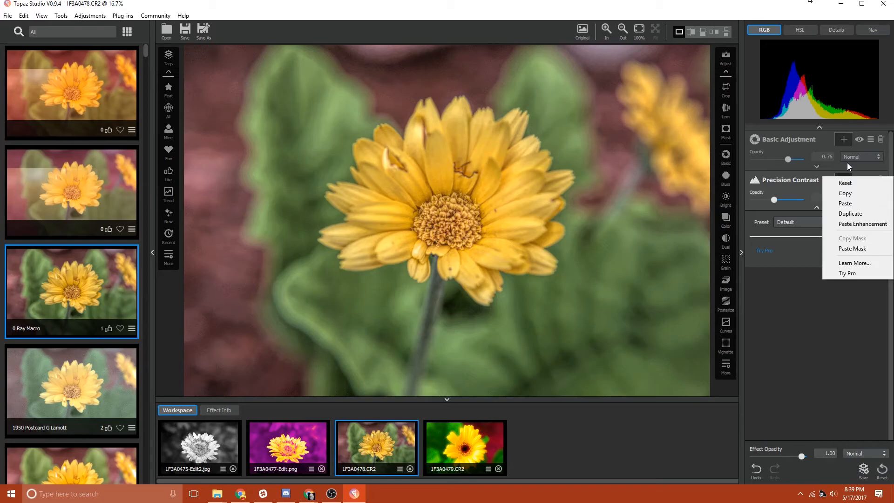
pyautogui.click(806, 291)
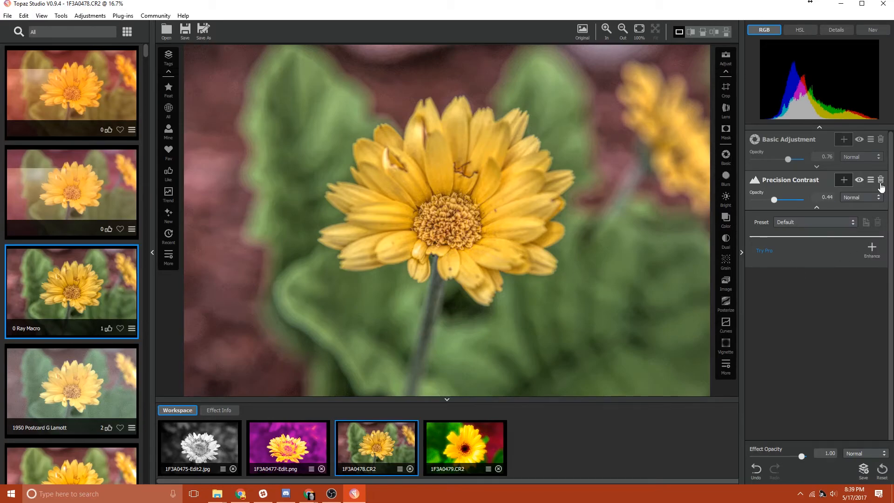
pyautogui.click(811, 222)
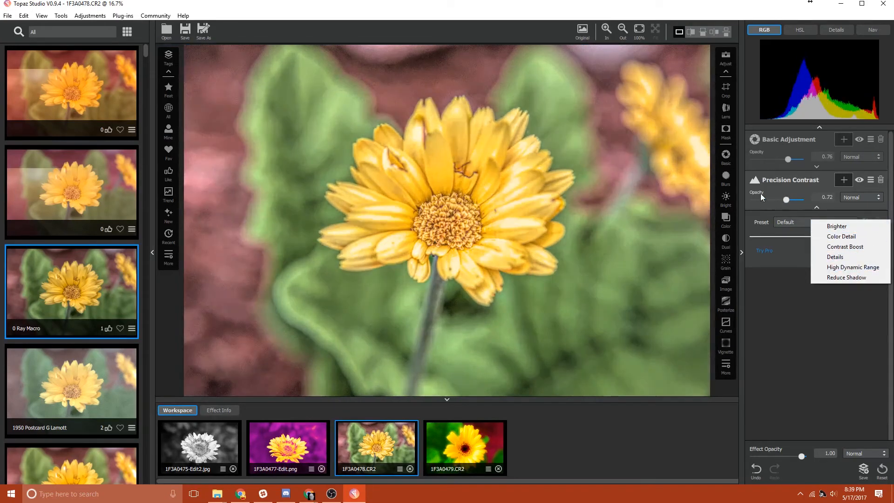
pyautogui.click(747, 194)
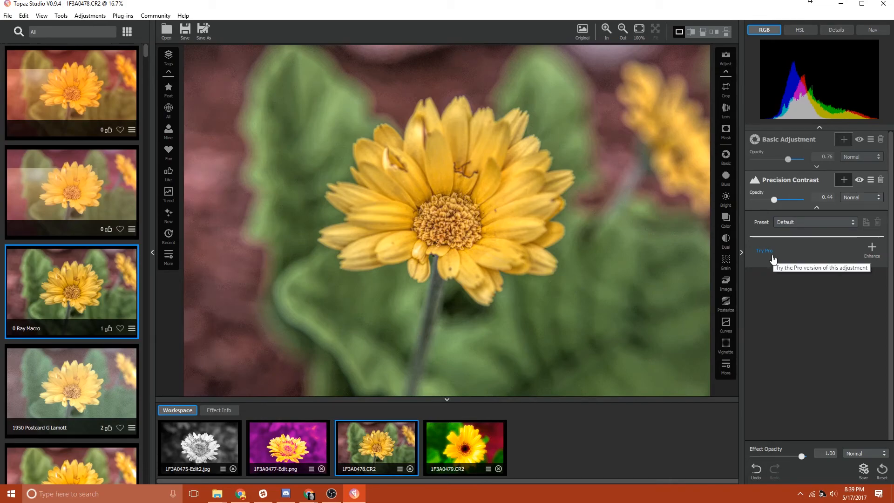
# Step: Start the Pro trial of the Precision Contrast adjustment, collapse its settings and look through the list of additional adjustments
pyautogui.click(767, 253)
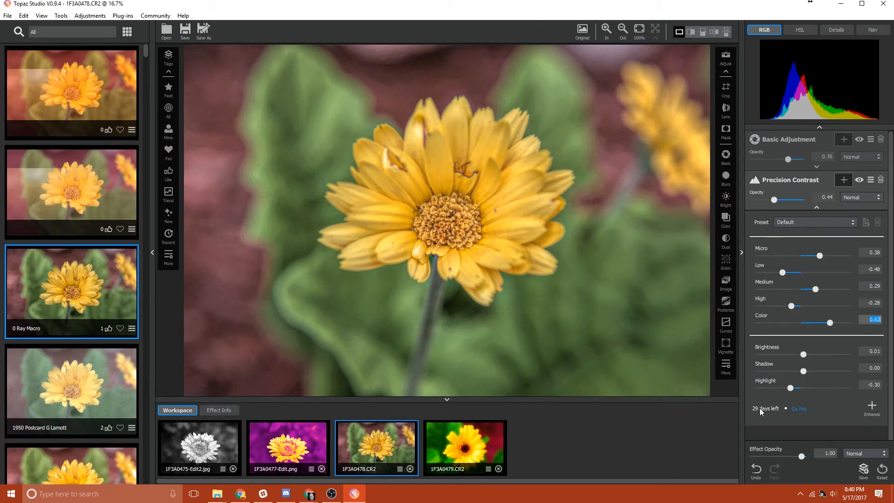
pyautogui.click(820, 209)
pyautogui.click(726, 366)
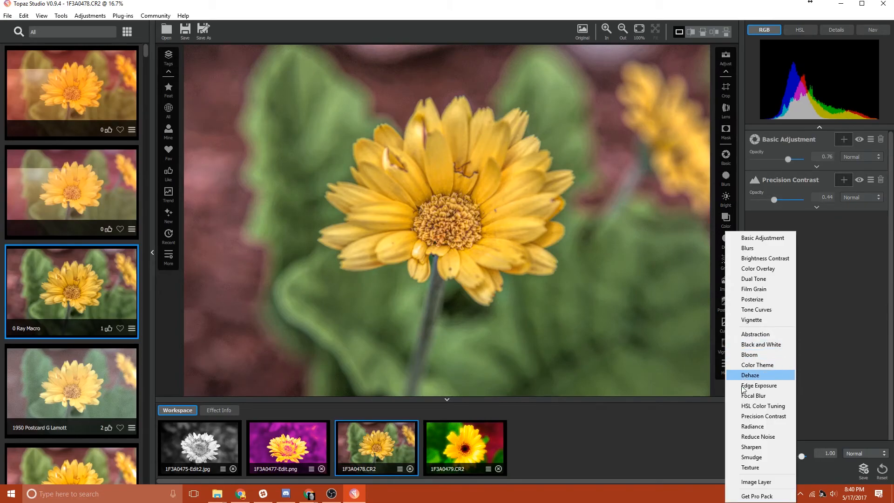
pyautogui.click(748, 396)
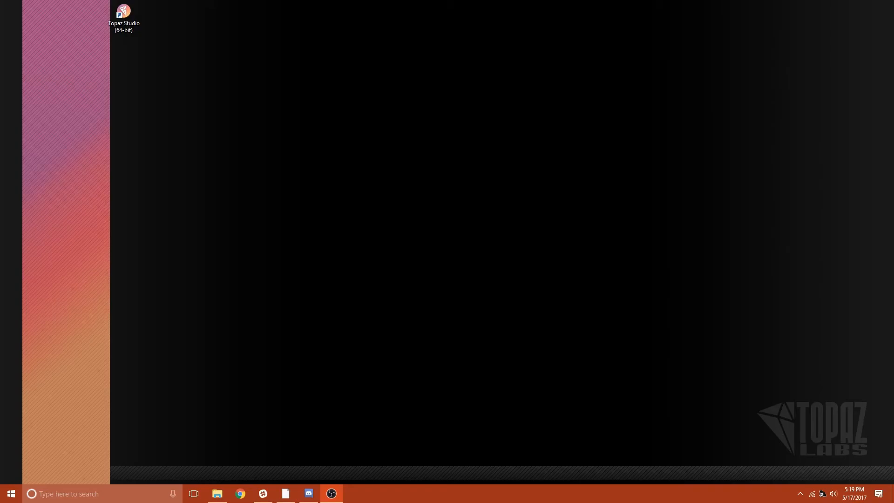
# Step: Launch Topaz Studio from the desktop, accept installing the available updates and run the package update
pyautogui.click(132, 12)
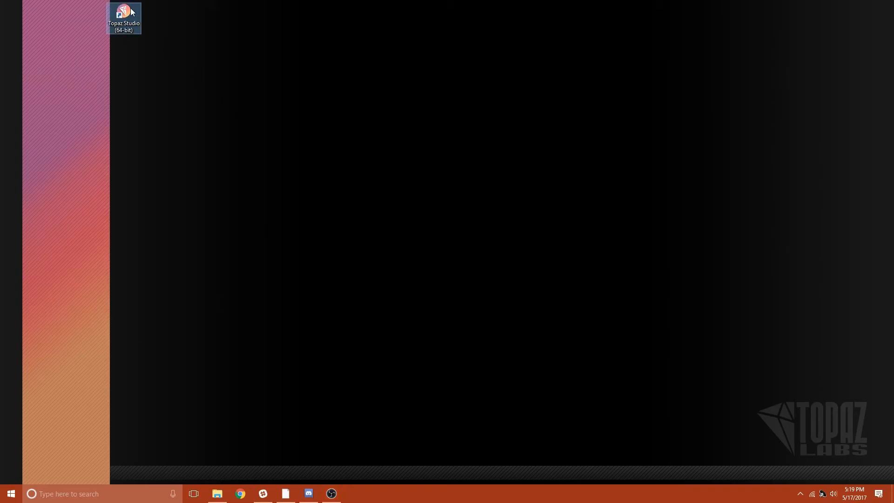
pyautogui.doubleClick(132, 11)
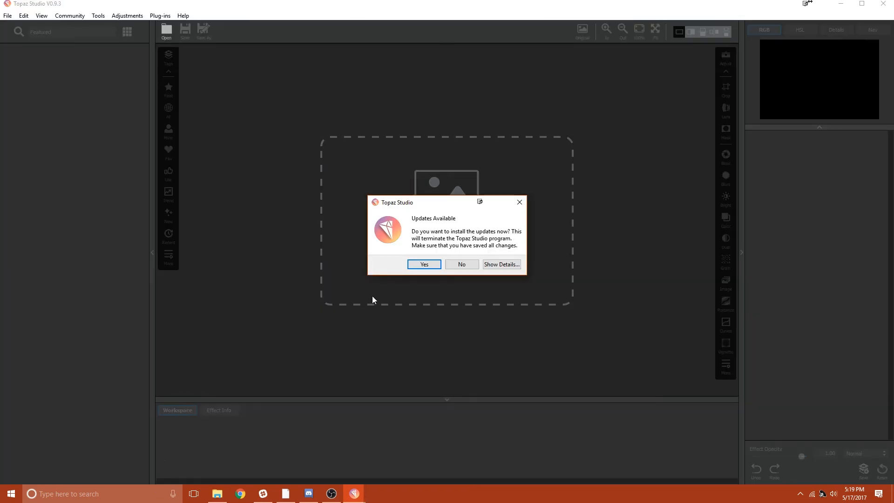
pyautogui.click(438, 265)
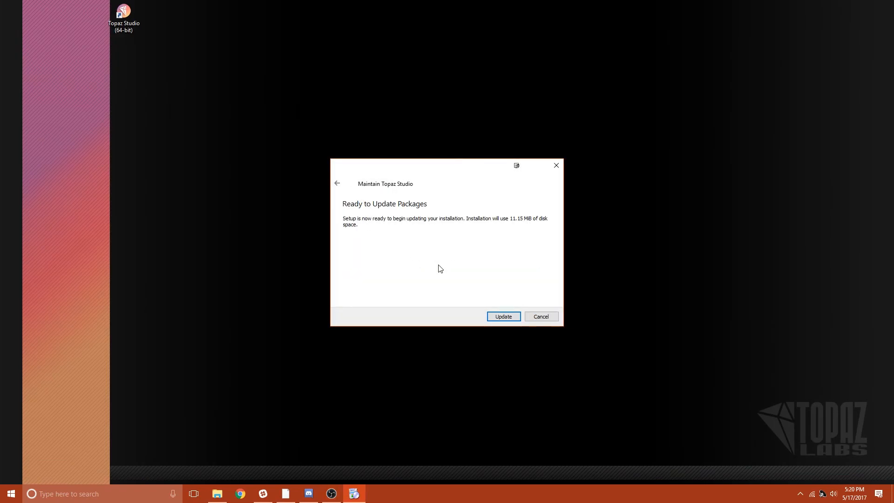
pyautogui.click(493, 313)
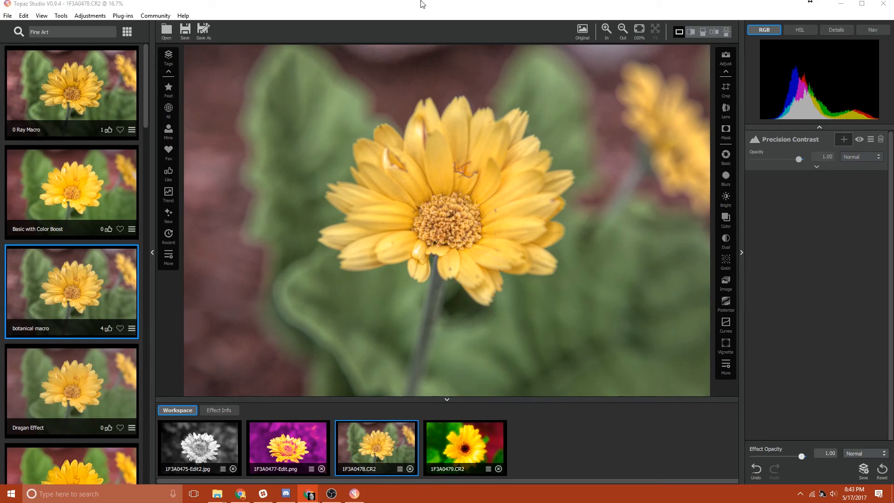
# Step: Inspect the Precision Contrast settings of the botanical macro effect, and view 1F3A0477-Edit.png before returning to 1F3A0478.CR2
pyautogui.click(817, 168)
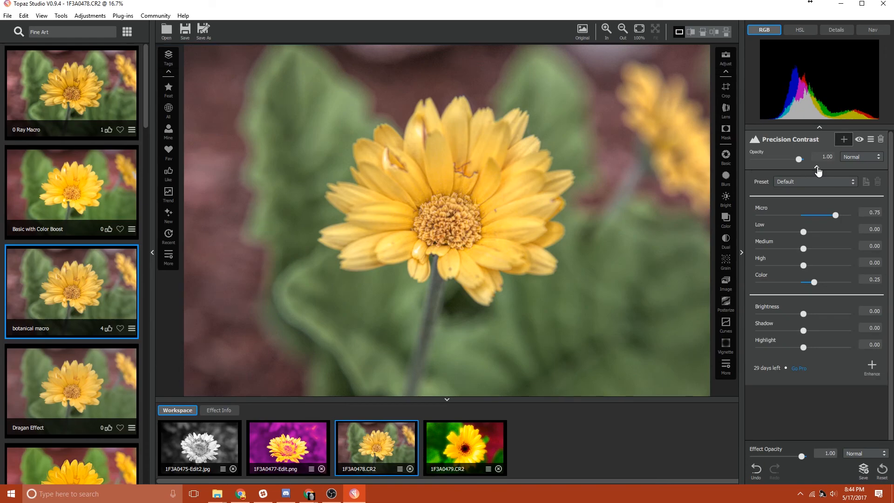
pyautogui.click(818, 169)
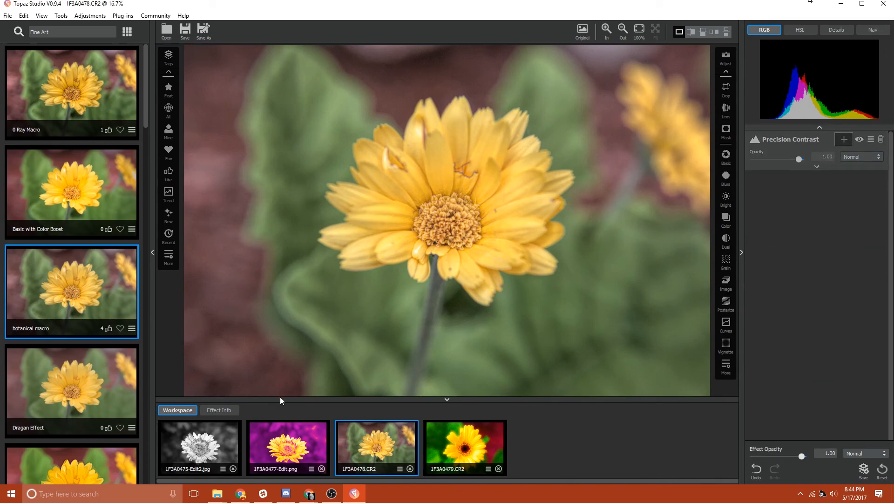
pyautogui.click(288, 445)
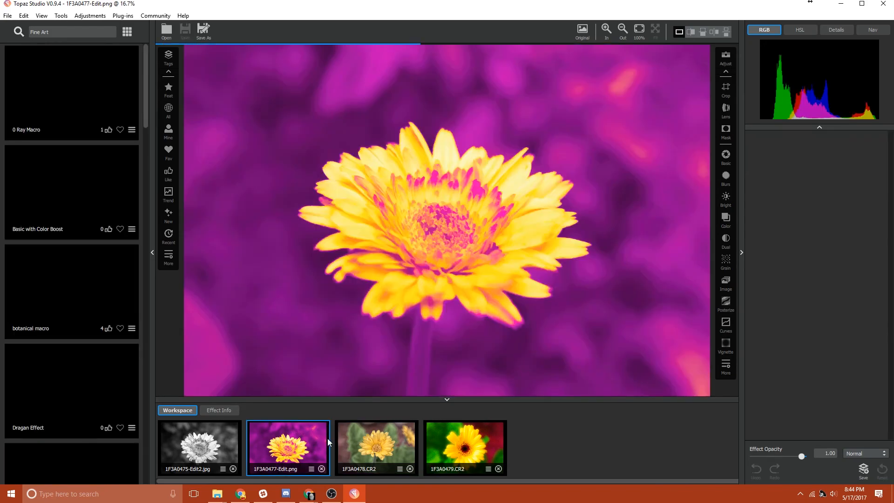
pyautogui.click(364, 442)
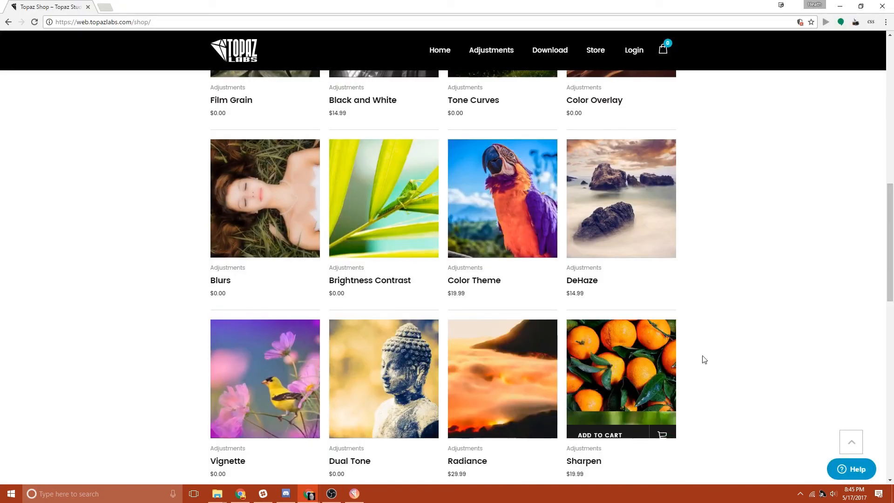
# Step: Browse the adjustments in the Topaz web shop, switch back to Topaz Studio and display 1F3A0479.CR2
pyautogui.scroll(12, 578, 219)
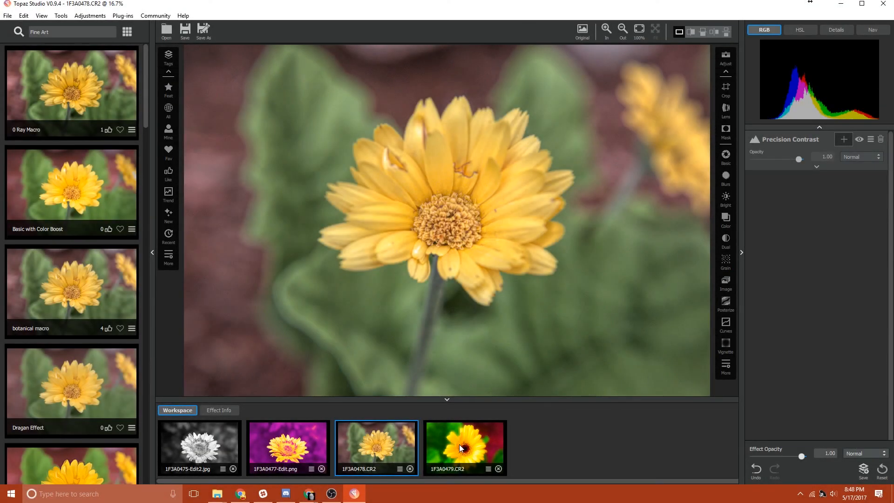
pyautogui.click(458, 448)
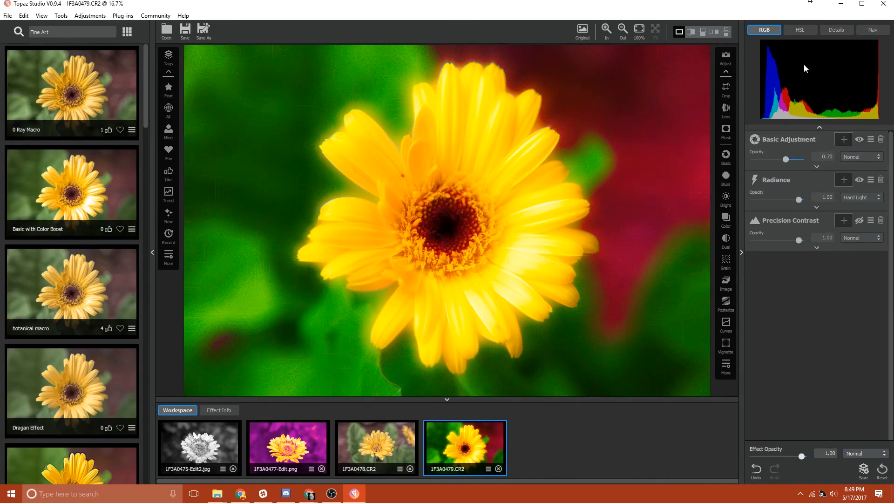
# Step: Switch to the Topaz Labs website in the browser, open its download page and find the Windows and Macintosh installers
pyautogui.click(840, 3)
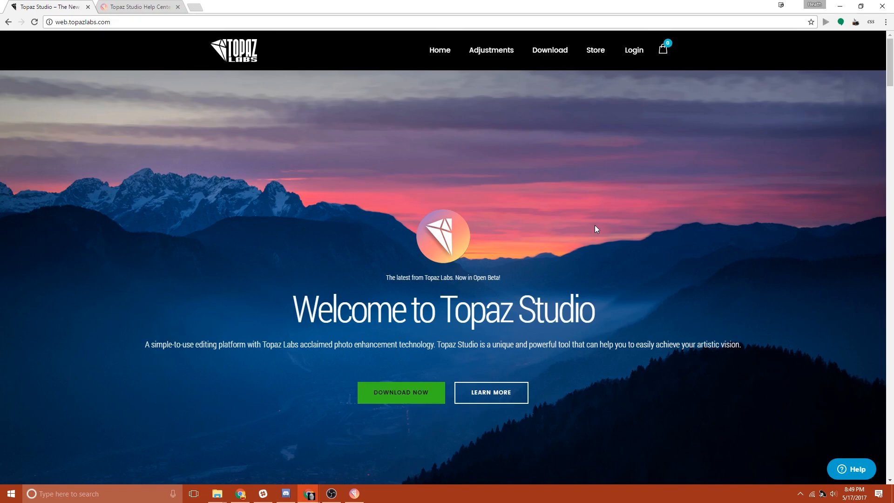
pyautogui.click(551, 51)
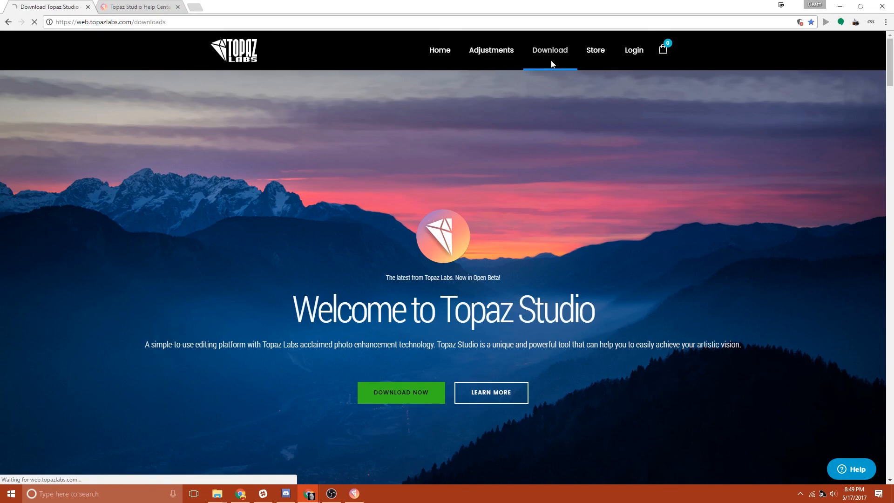
pyautogui.scroll(-2, 422, 330)
pyautogui.scroll(-2, 405, 331)
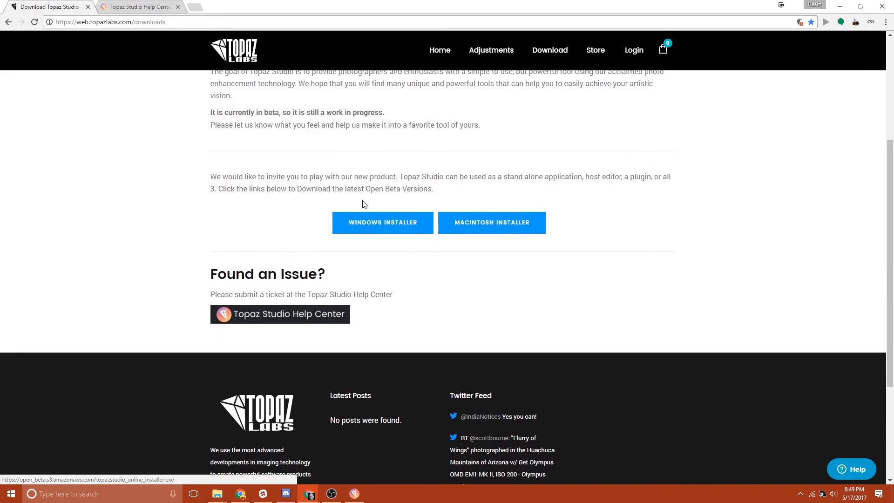
# Step: Open the Topaz Studio Help Center from the download page and go to the form for submitting a request
pyautogui.click(264, 322)
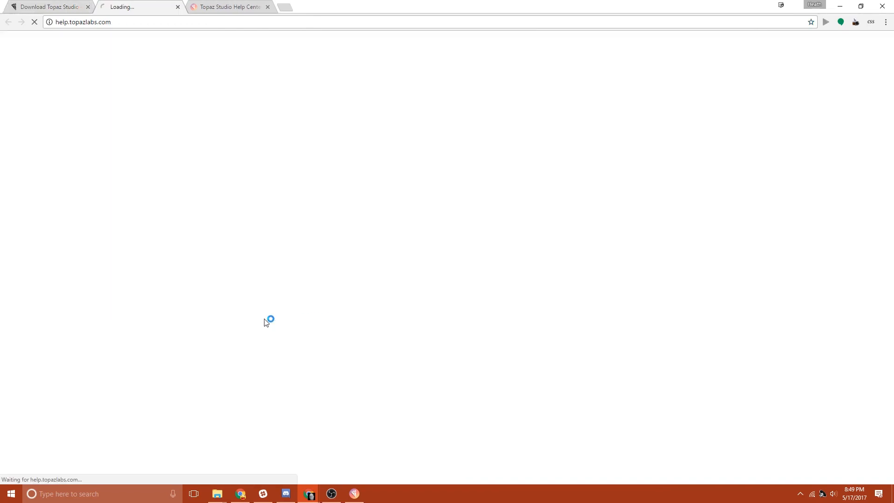
pyautogui.click(636, 52)
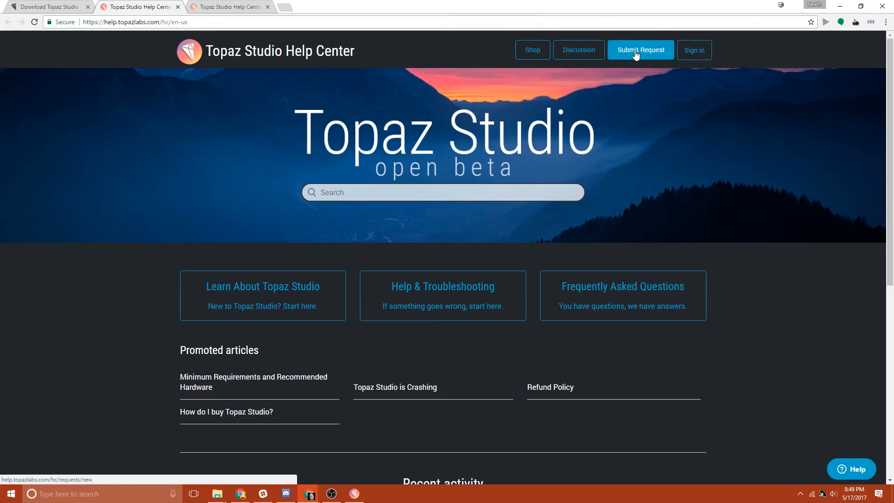